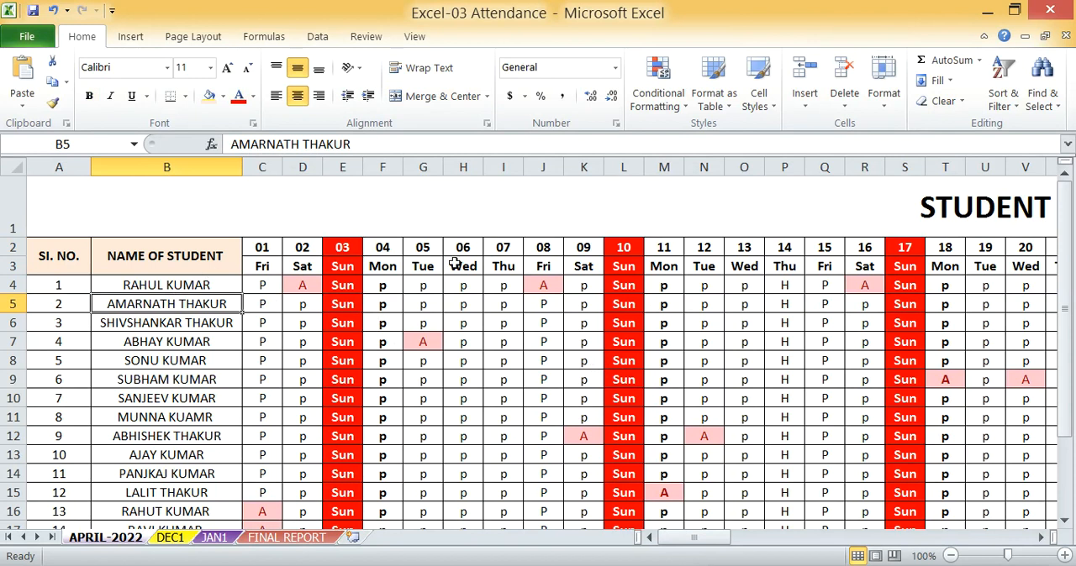
# Examine the daily attendance marks and the total present and total absent rows on the APRIL-2022 sheet
pyautogui.scroll(6, 523, 300)
pyautogui.click(503, 296)
pyautogui.scroll(-5, 619, 376)
pyautogui.scroll(5, 773, 338)
pyautogui.click(773, 339)
pyautogui.click(430, 399)
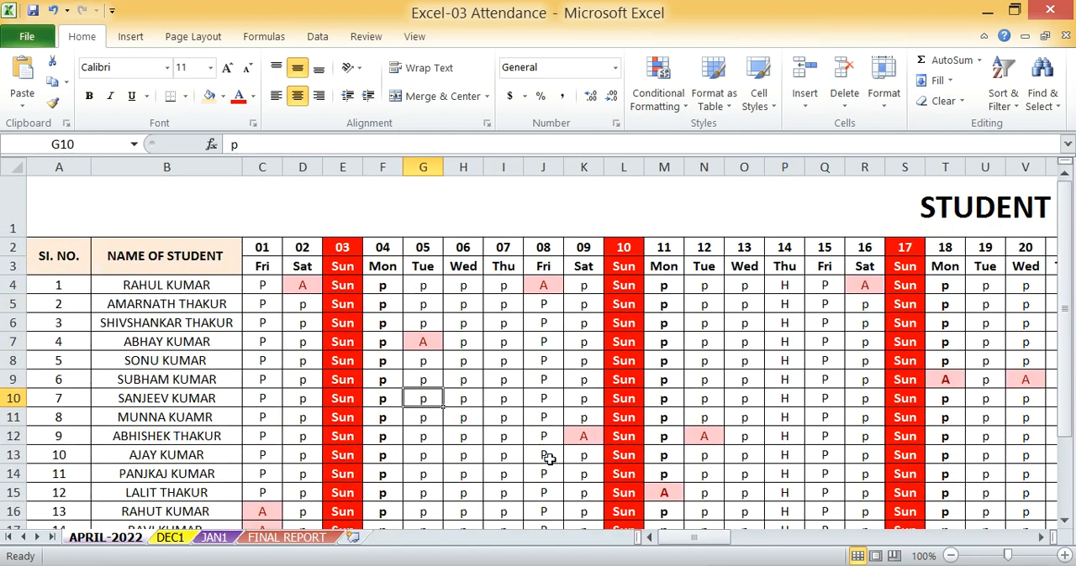
pyautogui.moveTo(686, 543); pyautogui.dragTo(708, 538)
pyautogui.scroll(-4, 647, 379)
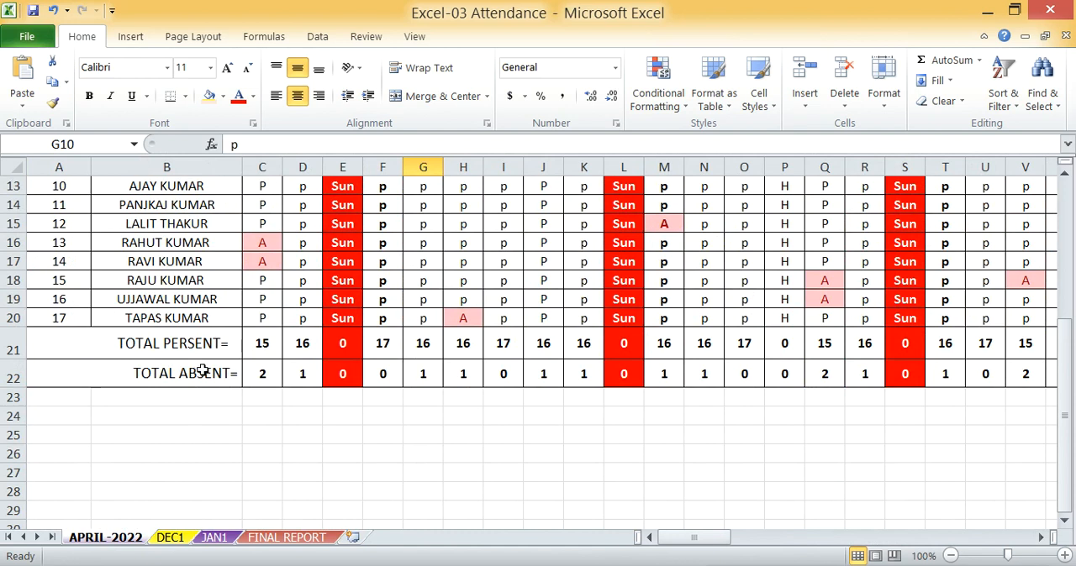
pyautogui.scroll(4, 269, 394)
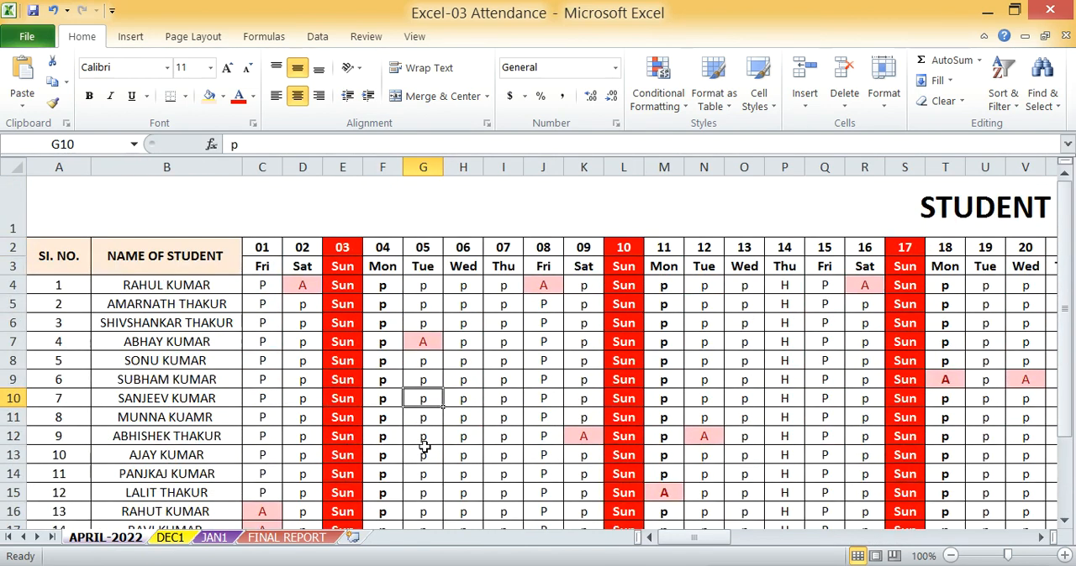
pyautogui.moveTo(694, 540); pyautogui.dragTo(694, 540)
# Examine the date and weekday header rows and the present-day, absent-day and holiday summary columns
pyautogui.click(270, 252)
pyautogui.click(358, 246)
pyautogui.click(462, 247)
pyautogui.click(267, 269)
pyautogui.click(342, 266)
pyautogui.click(423, 267)
pyautogui.click(502, 266)
pyautogui.moveTo(708, 538); pyautogui.dragTo(869, 539)
pyautogui.click(629, 250)
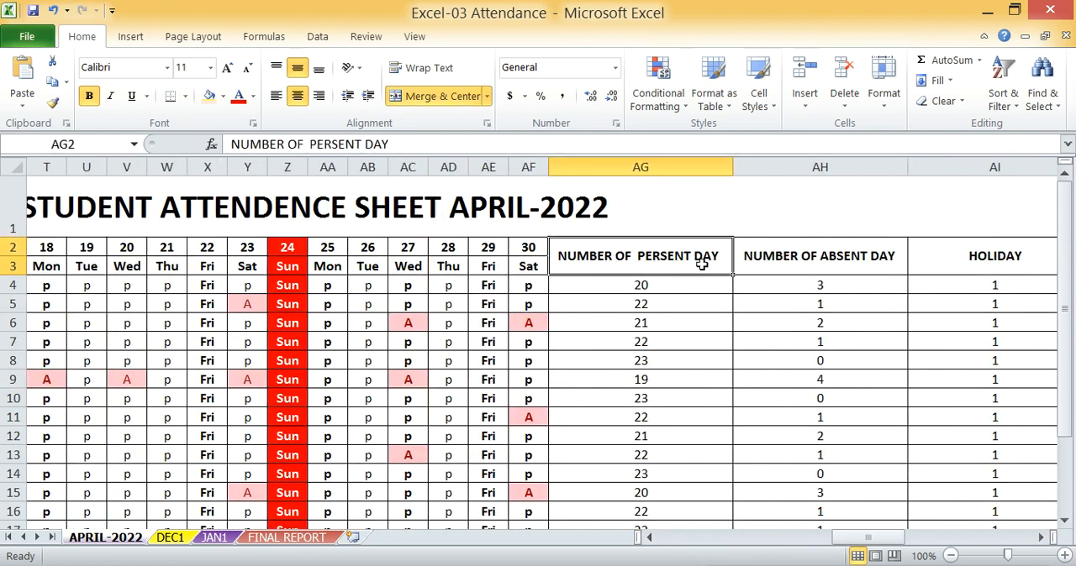
pyautogui.click(774, 261)
pyautogui.moveTo(868, 538); pyautogui.dragTo(668, 531)
pyautogui.click(939, 244)
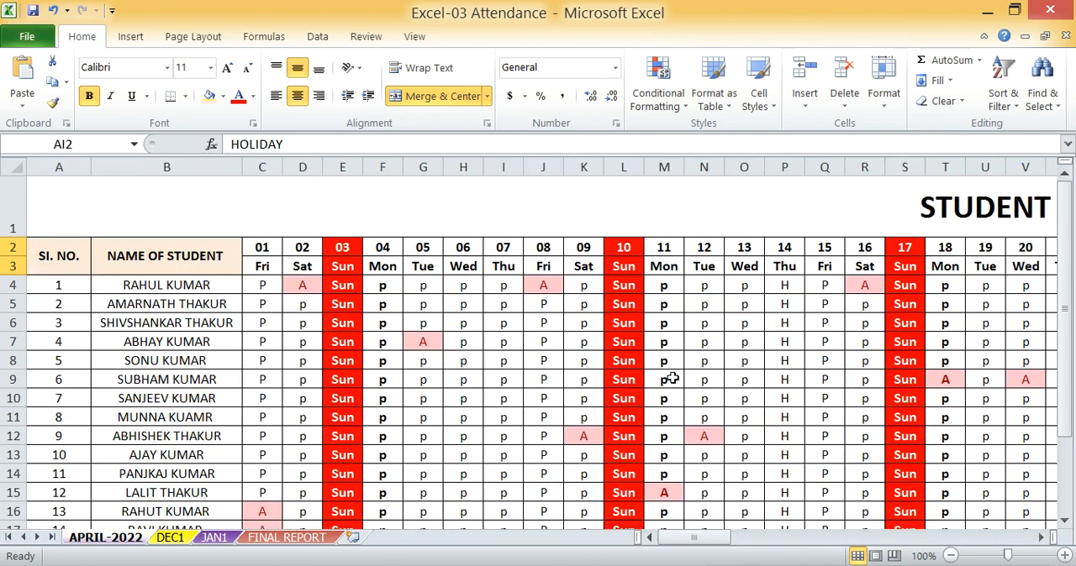
# Clear the serial numbers in A4:A20
pyautogui.click(57, 287)
pyautogui.click(63, 379)
pyautogui.click(63, 286)
pyautogui.scroll(-1, 66, 327)
pyautogui.scroll(-2, 66, 328)
pyautogui.scroll(3, 62, 356)
pyautogui.scroll(-2, 62, 343)
pyautogui.scroll(2, 62, 305)
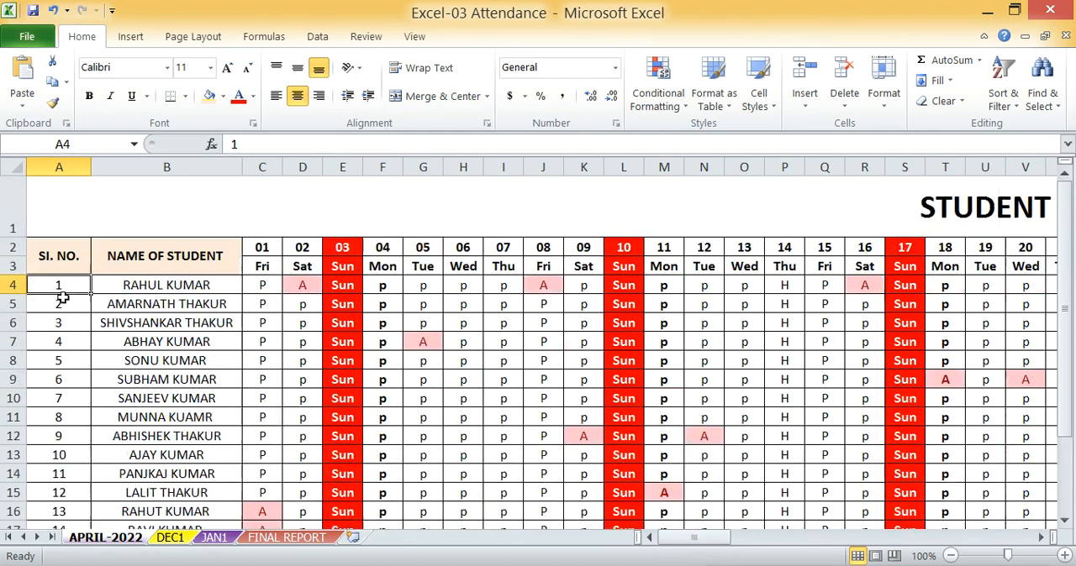
pyautogui.moveTo(60, 285); pyautogui.dragTo(59, 435)
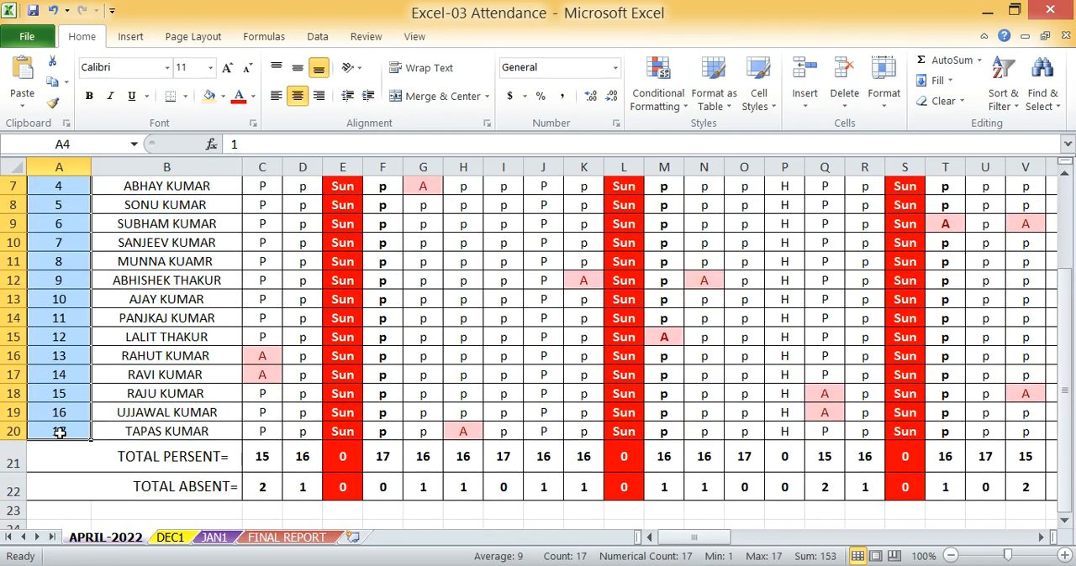
pyautogui.press('Delete')
# Enter 1 and 2 in A4 and A5 and extend the serial number series down to A20
pyautogui.click(65, 290)
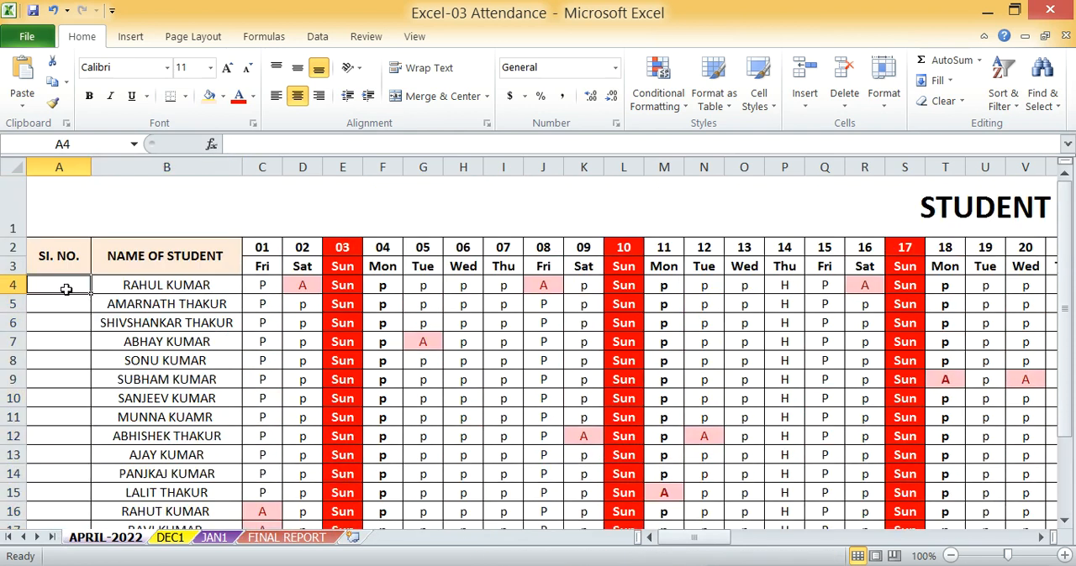
pyautogui.write('1')
pyautogui.press('Return')
pyautogui.write('2')
pyautogui.click(65, 356)
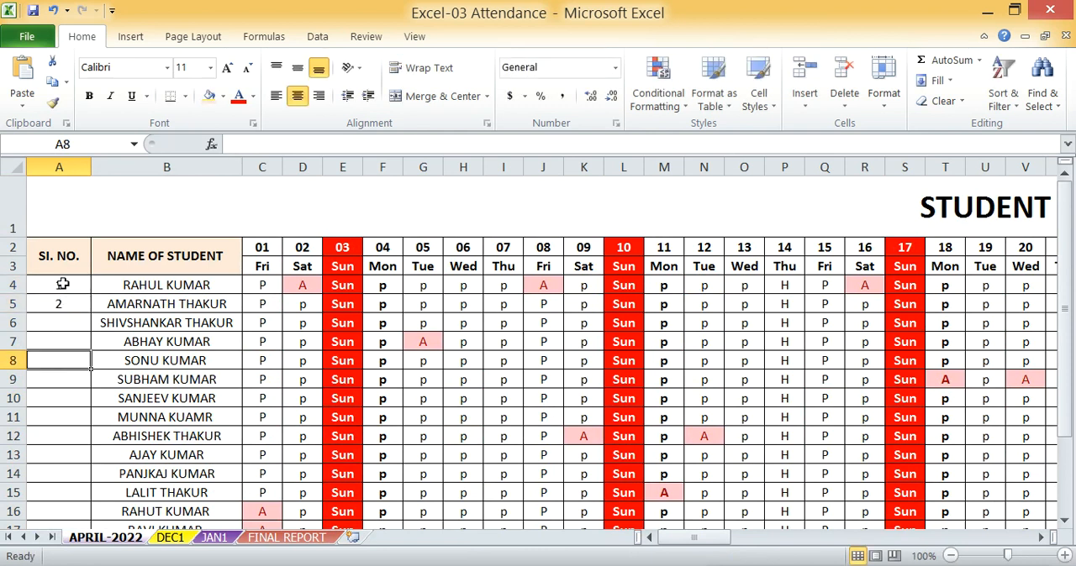
pyautogui.click(63, 288)
pyautogui.moveTo(62, 287); pyautogui.dragTo(64, 305)
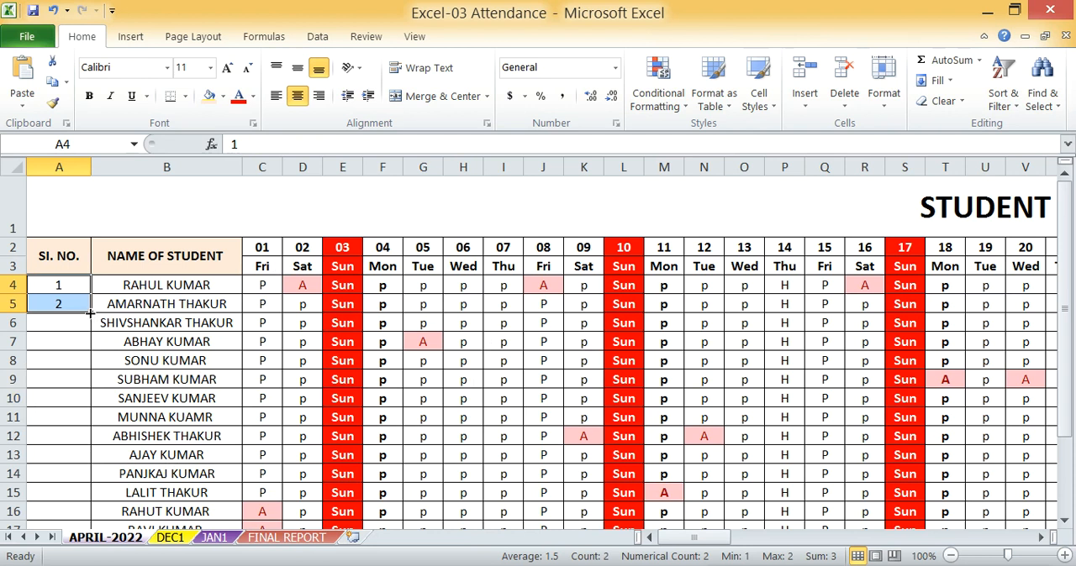
pyautogui.moveTo(89, 313); pyautogui.dragTo(84, 435)
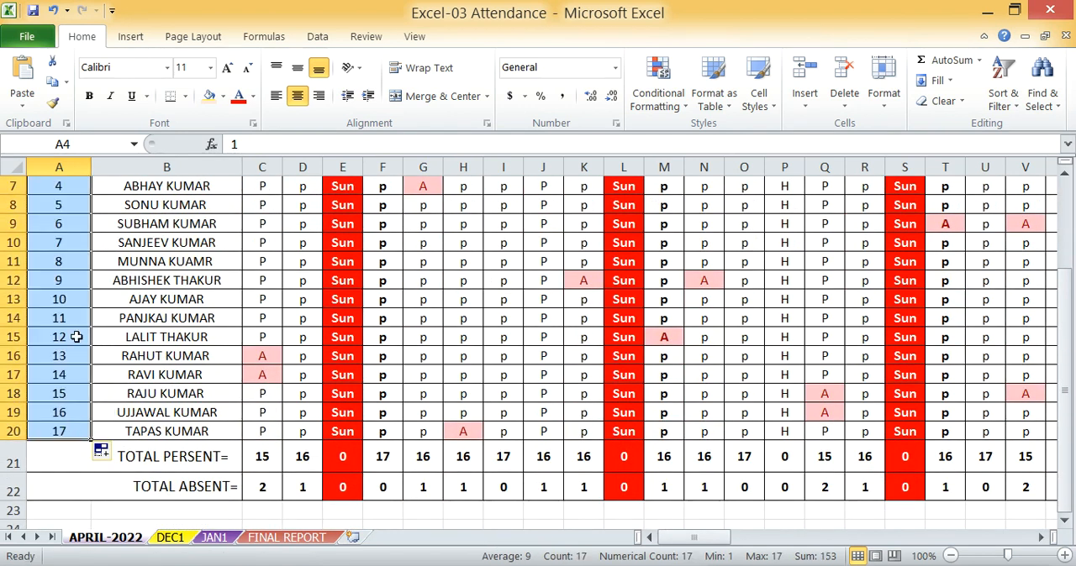
pyautogui.scroll(2, 74, 328)
pyautogui.click(67, 360)
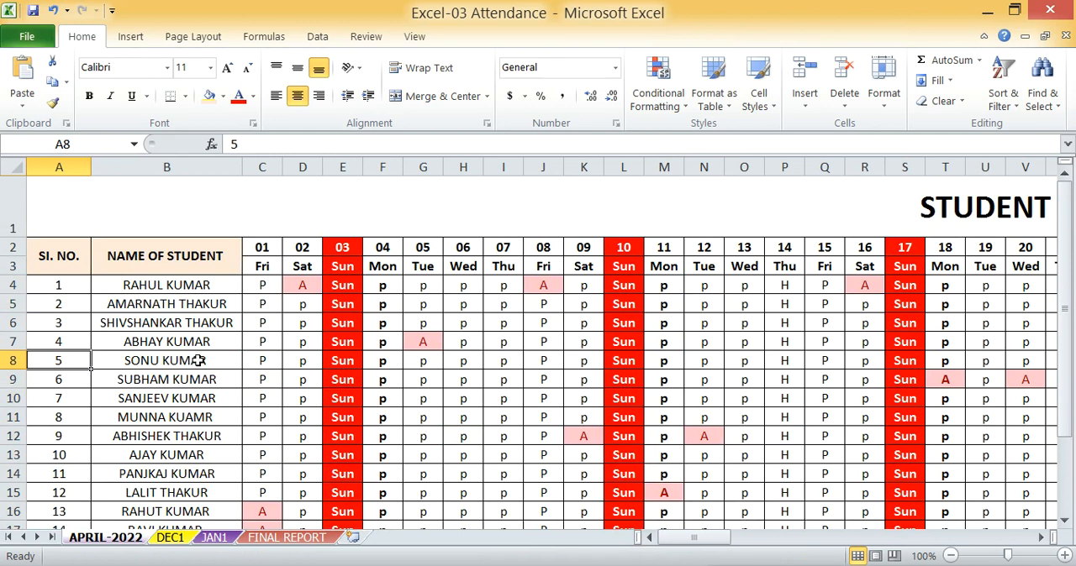
# Re-enter the first student's full name in B4
pyautogui.click(145, 269)
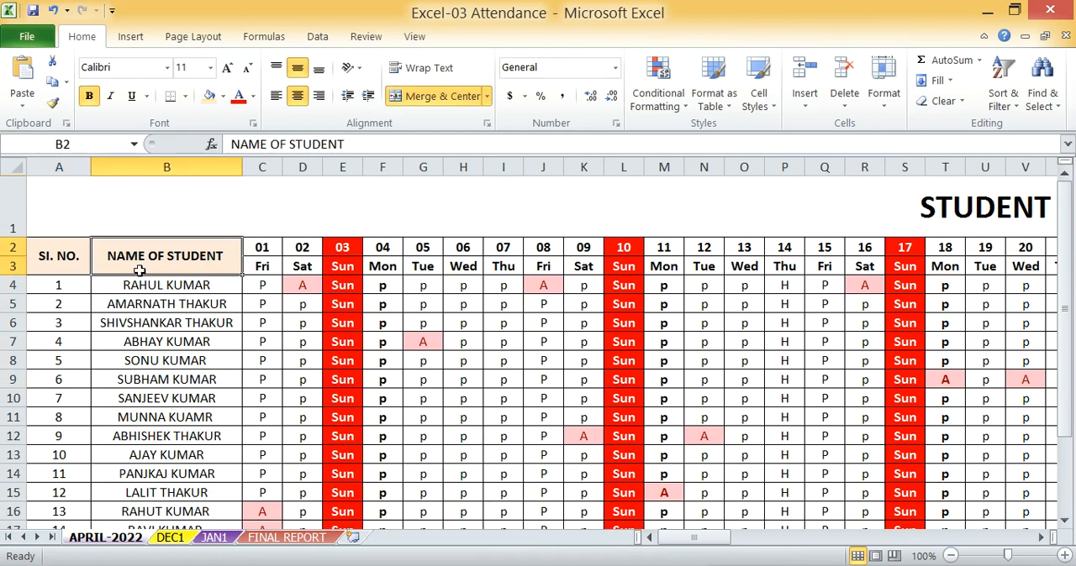
pyautogui.click(161, 299)
pyautogui.click(170, 378)
pyautogui.click(183, 286)
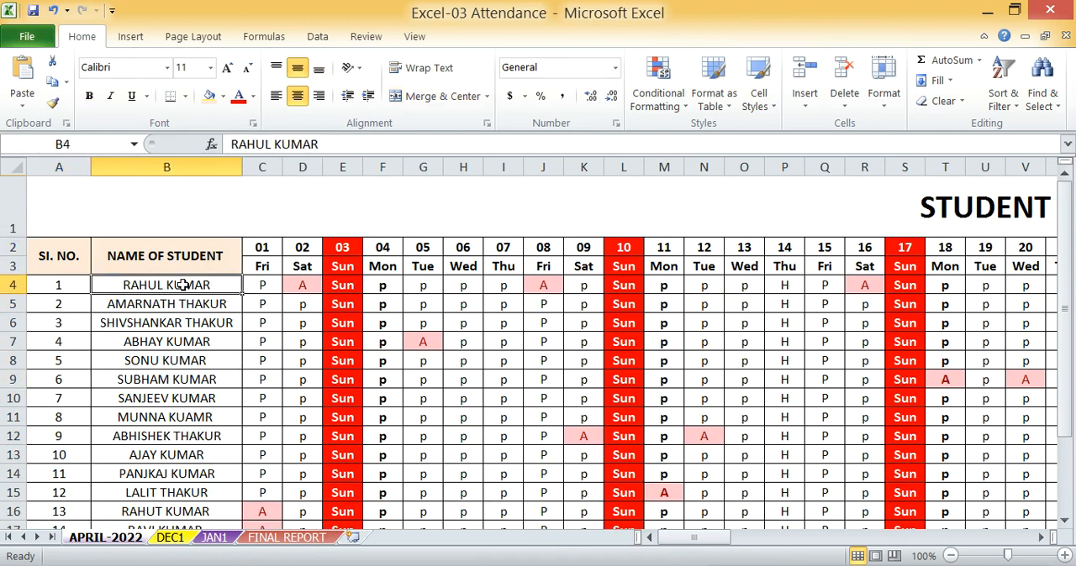
pyautogui.scroll(-2, 173, 367)
pyautogui.scroll(2, 173, 396)
pyautogui.press('BackSpace')
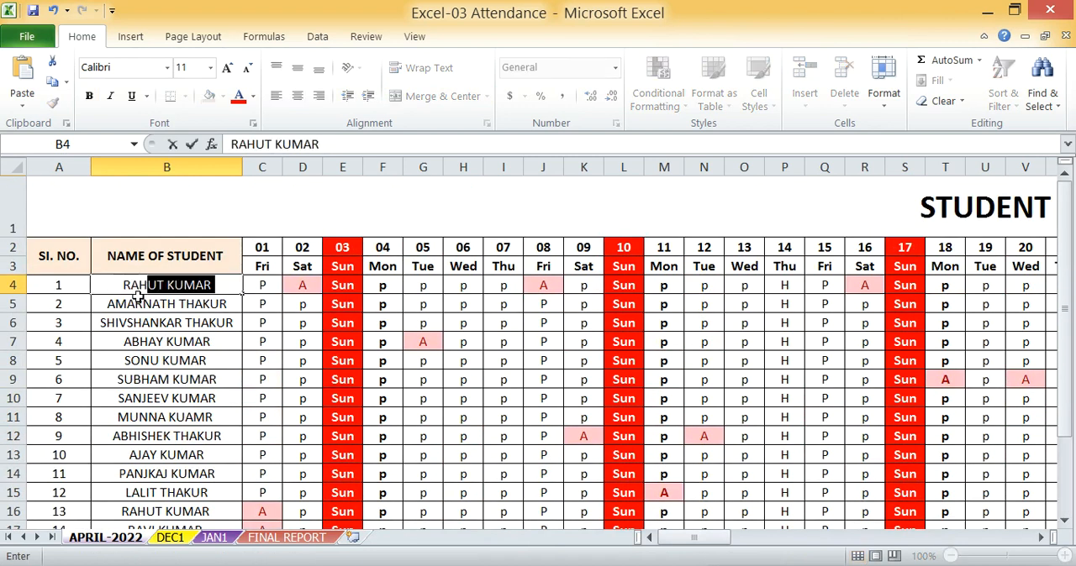
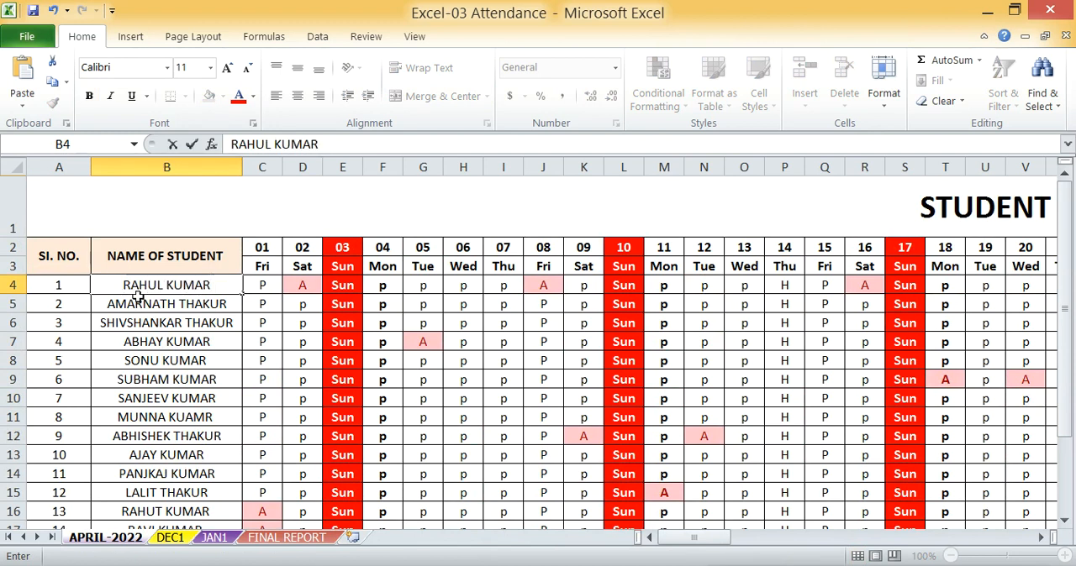
pyautogui.press('Tab')
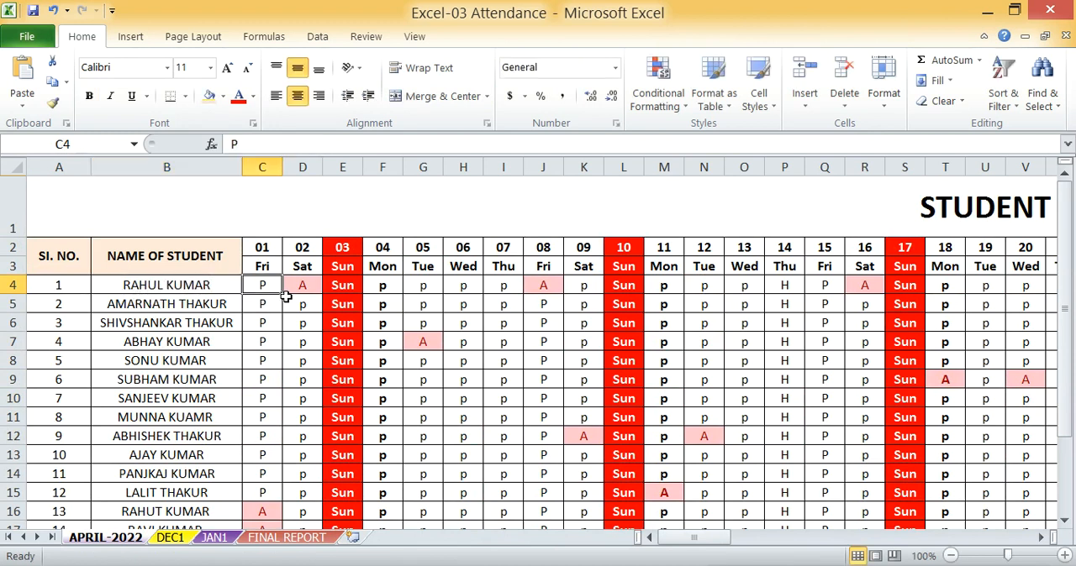
# Clear all the dates in the header row C2:AF2
pyautogui.click(383, 247)
pyautogui.click(538, 248)
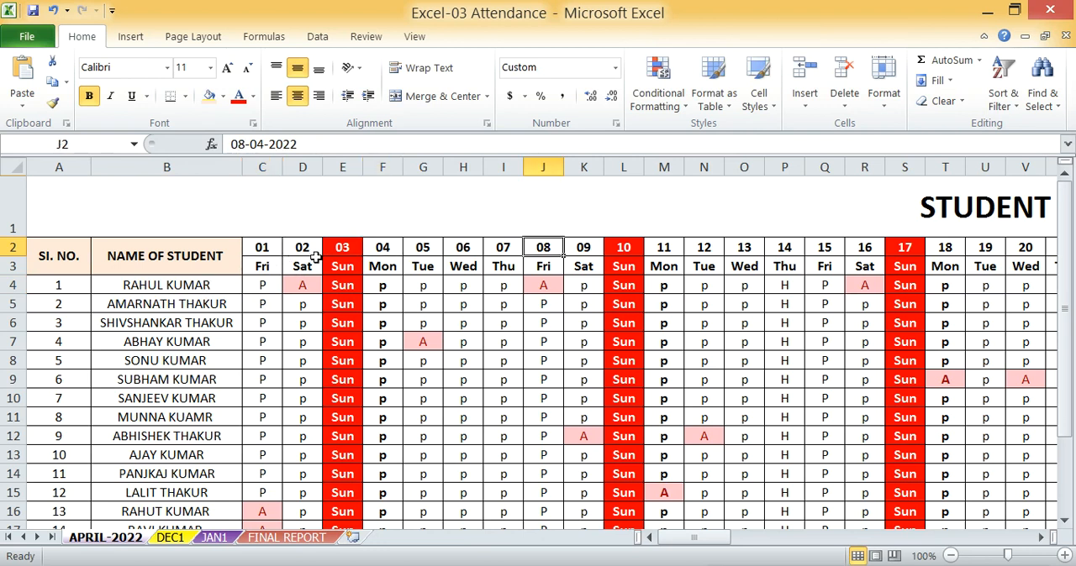
pyautogui.click(270, 247)
pyautogui.click(447, 249)
pyautogui.click(622, 251)
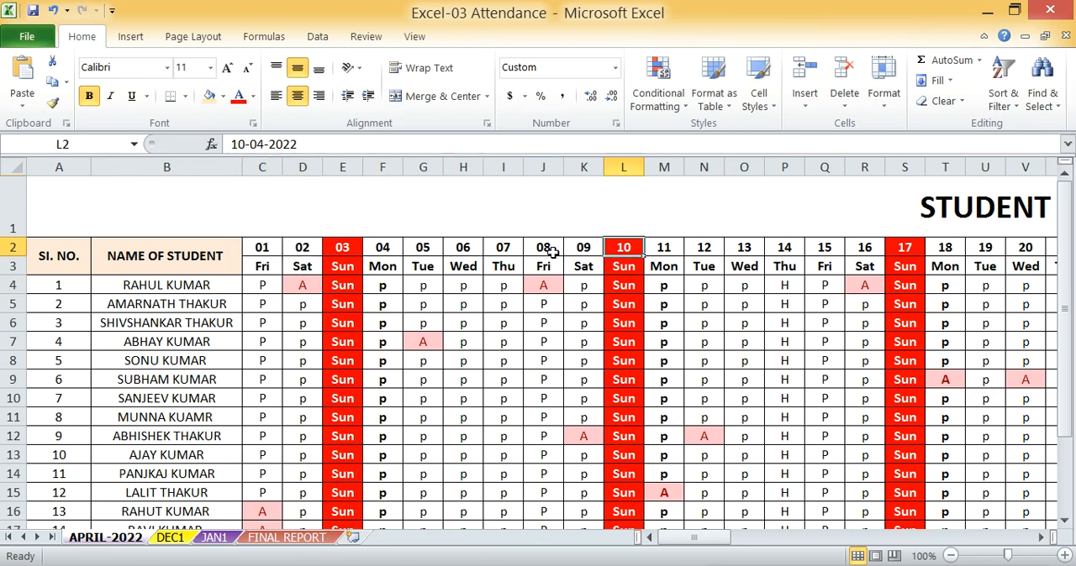
pyautogui.click(270, 247)
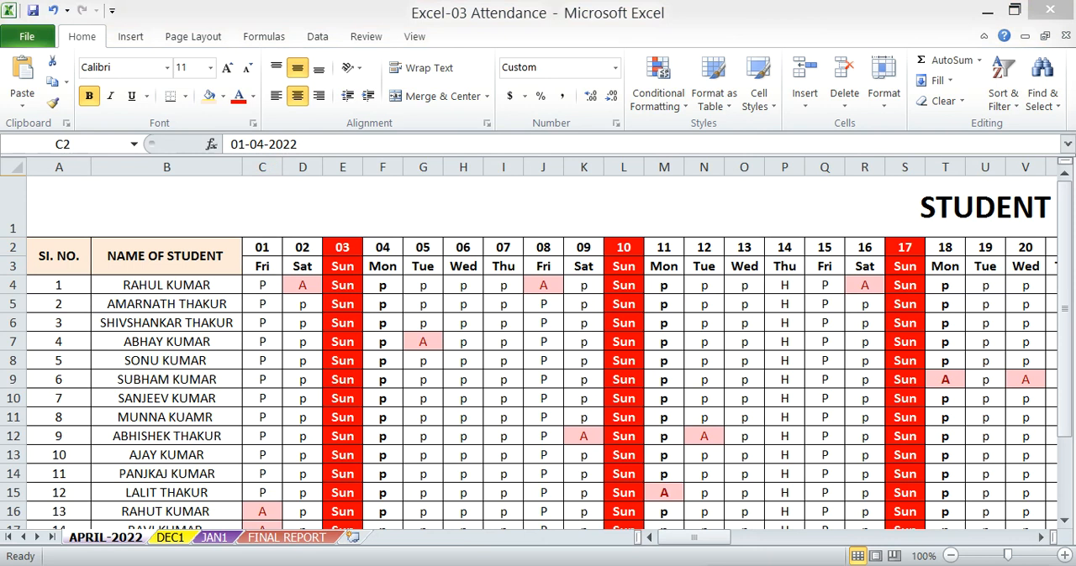
pyautogui.click(267, 251)
pyautogui.click(295, 247)
pyautogui.moveTo(261, 247); pyautogui.dragTo(664, 248)
pyautogui.press('Delete')
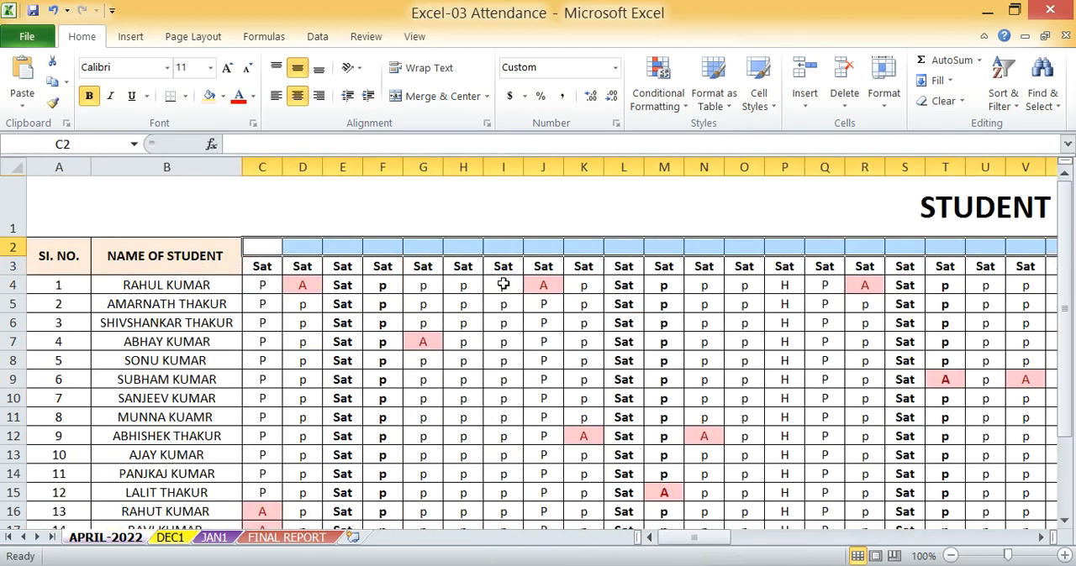
# Clear the weekday formulas in C3:AF3
pyautogui.click(455, 301)
pyautogui.moveTo(265, 271); pyautogui.dragTo(1015, 266)
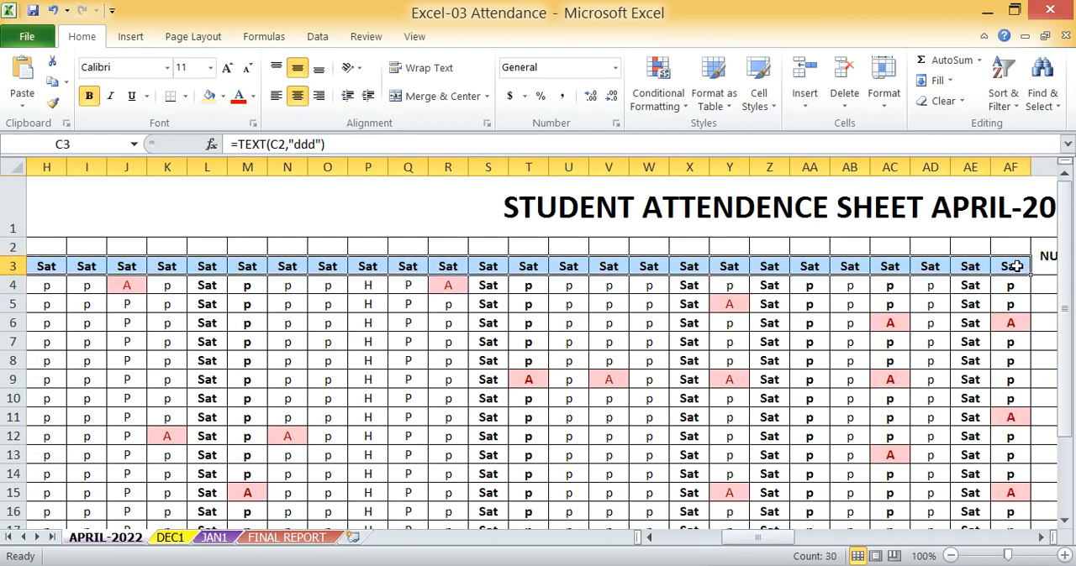
pyautogui.press('Delete')
pyautogui.click(422, 318)
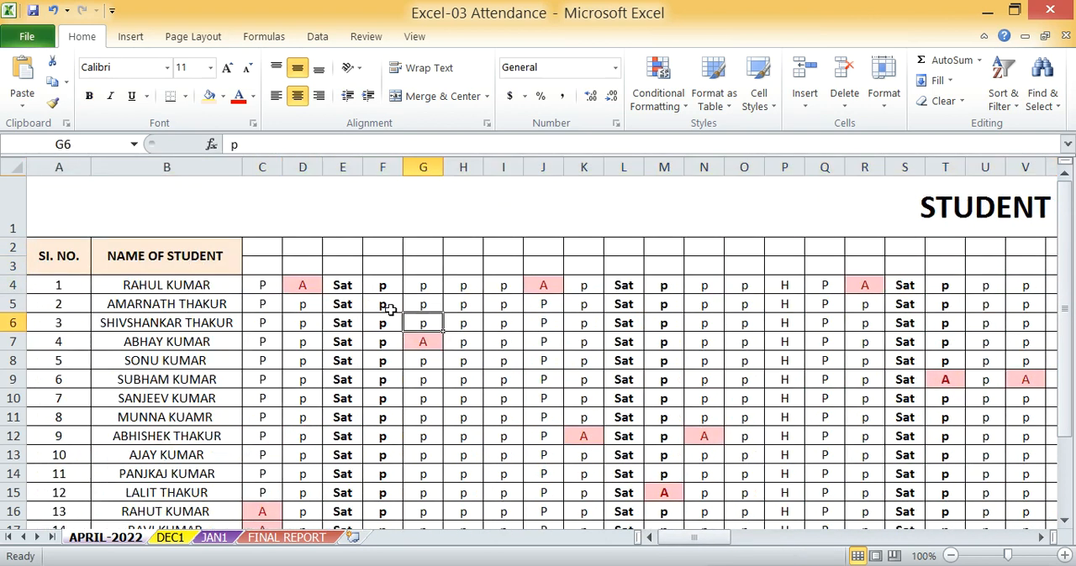
# Undo and redo the clearing of the date and weekday rows to check the original date in C2
pyautogui.click(261, 250)
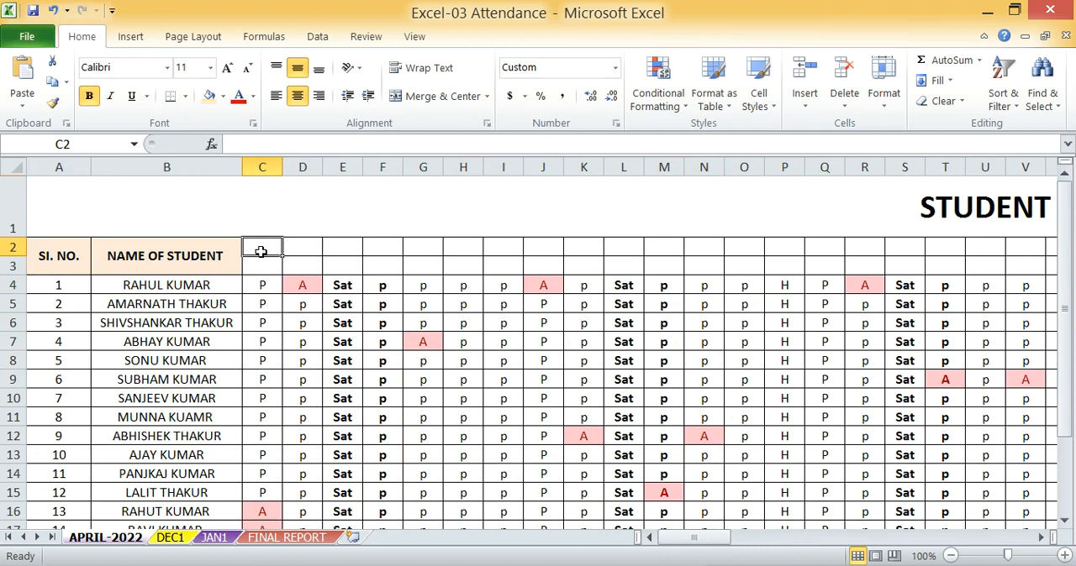
pyautogui.moveTo(262, 329); pyautogui.dragTo(261, 343)
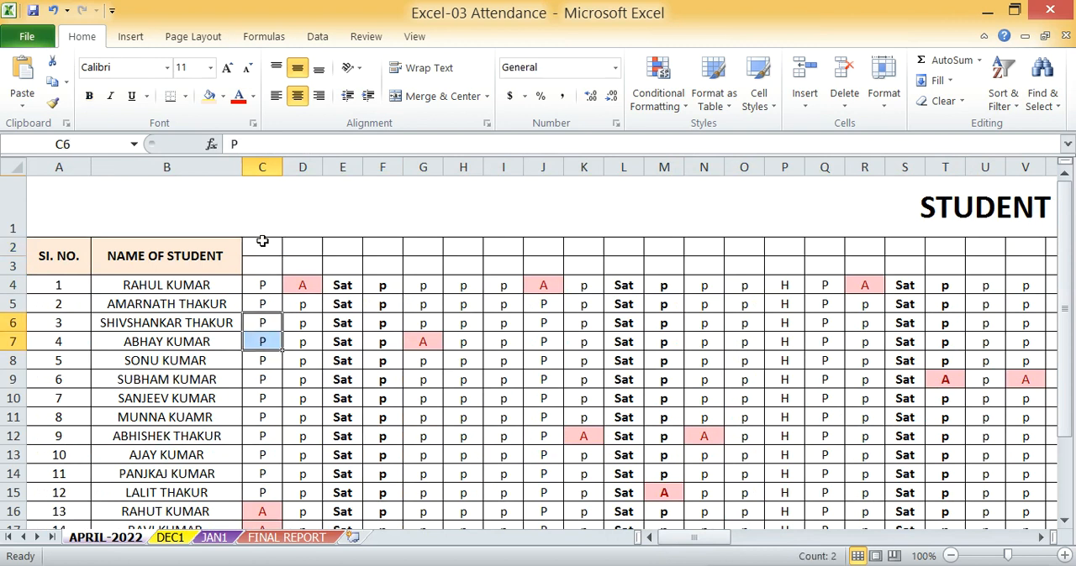
pyautogui.click(262, 244)
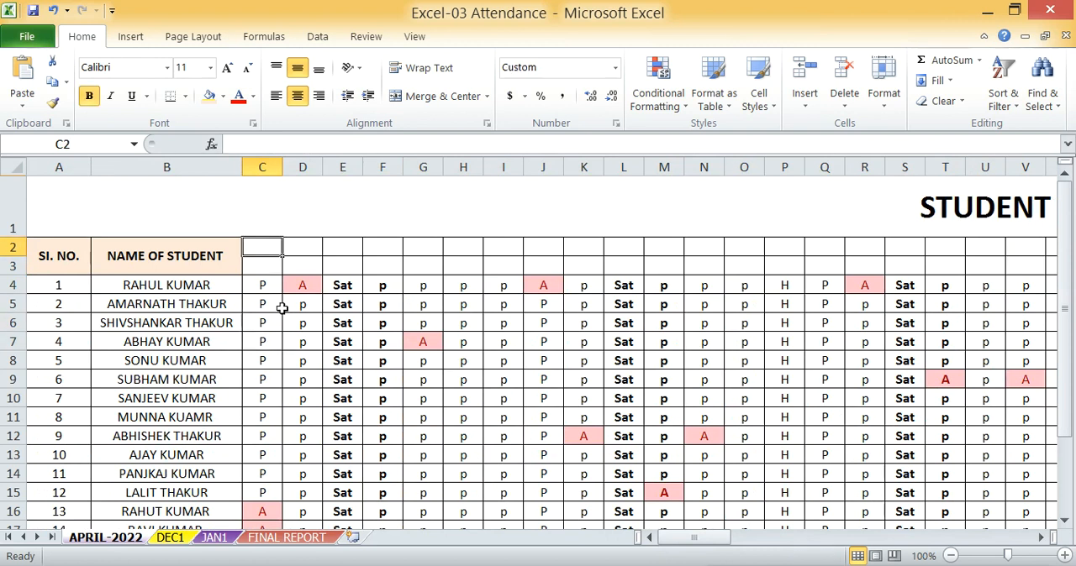
pyautogui.hotkey('ctrl', 'z')
pyautogui.hotkey('ctrl', 'z')
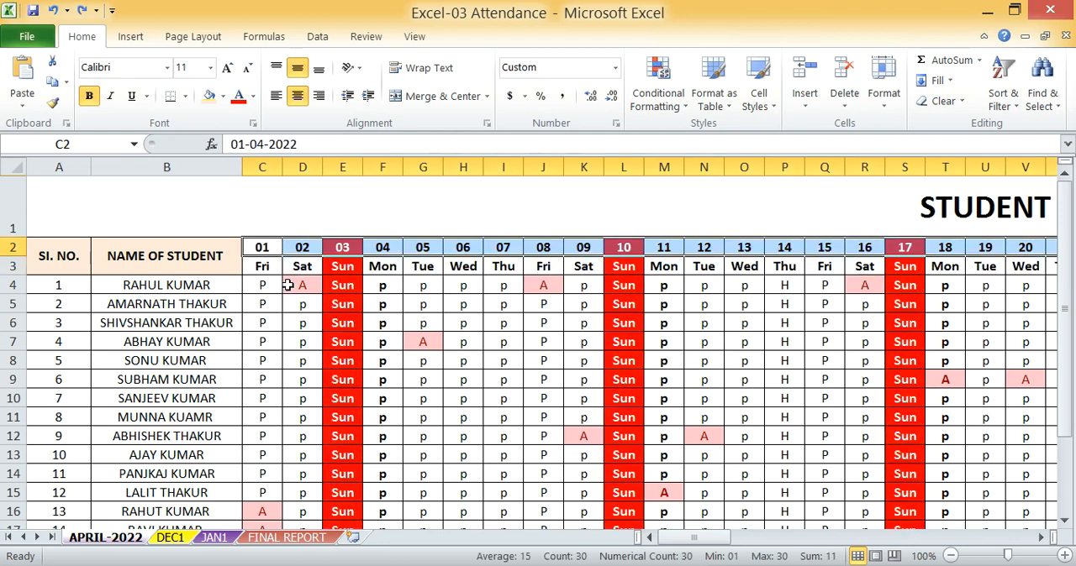
pyautogui.click(299, 245)
pyautogui.click(263, 249)
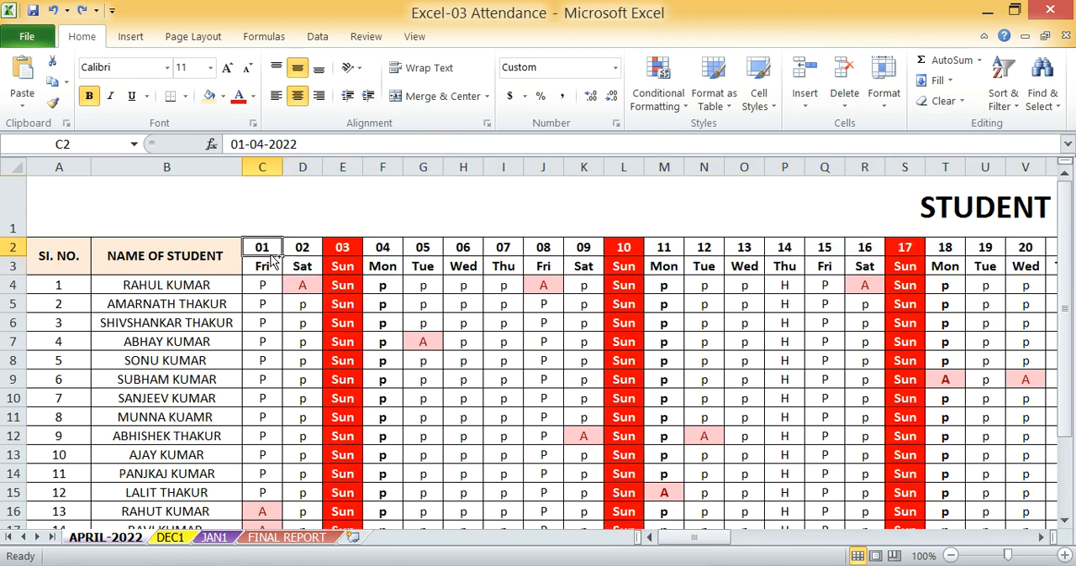
pyautogui.click(79, 12)
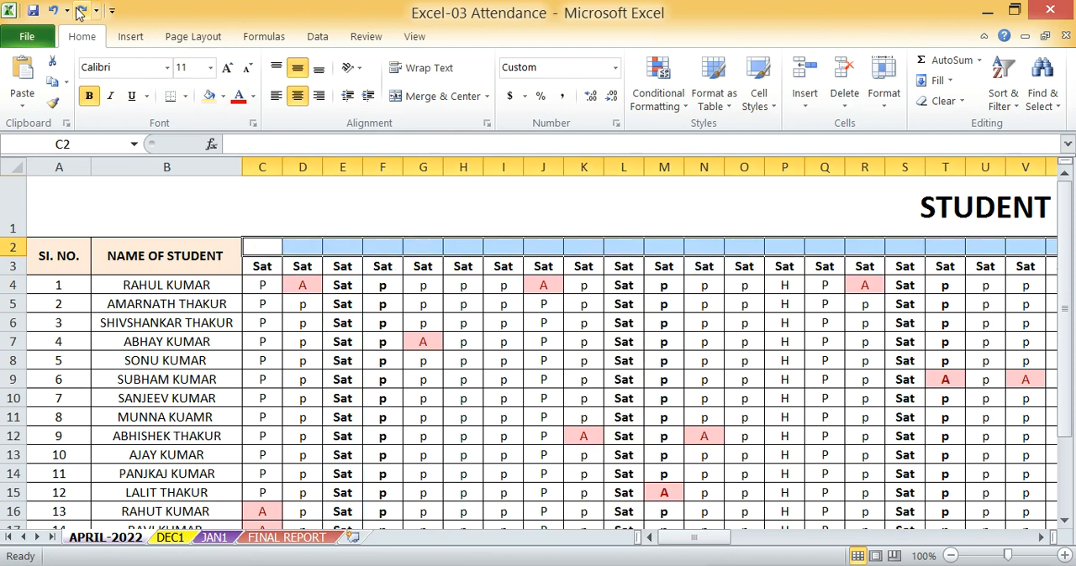
pyautogui.click(78, 12)
# Enter the date 01/04/2022 in C2 as the first day of the attendance header
pyautogui.click(261, 246)
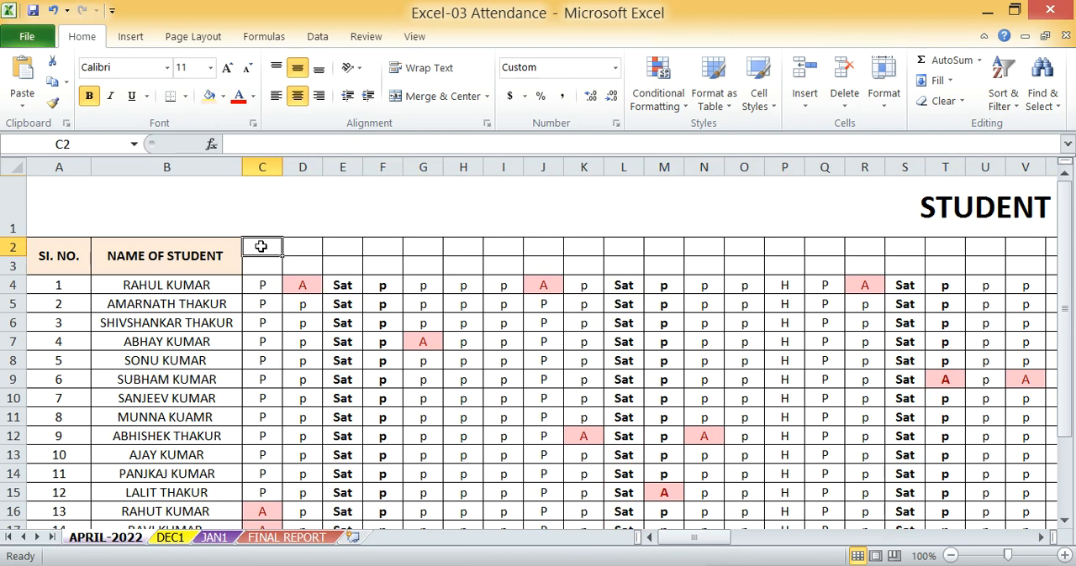
pyautogui.write('01/')
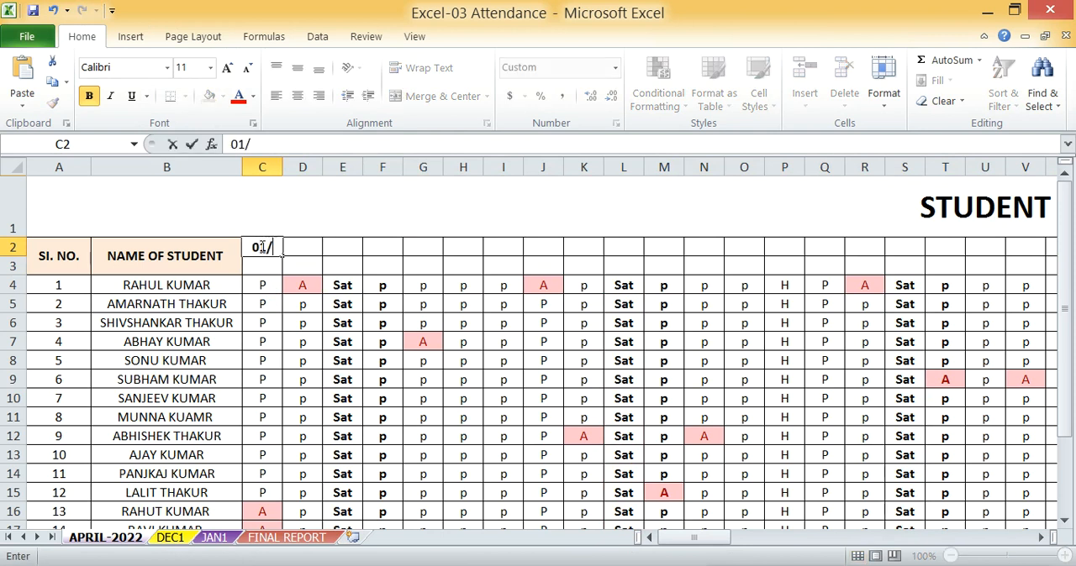
pyautogui.write('04/')
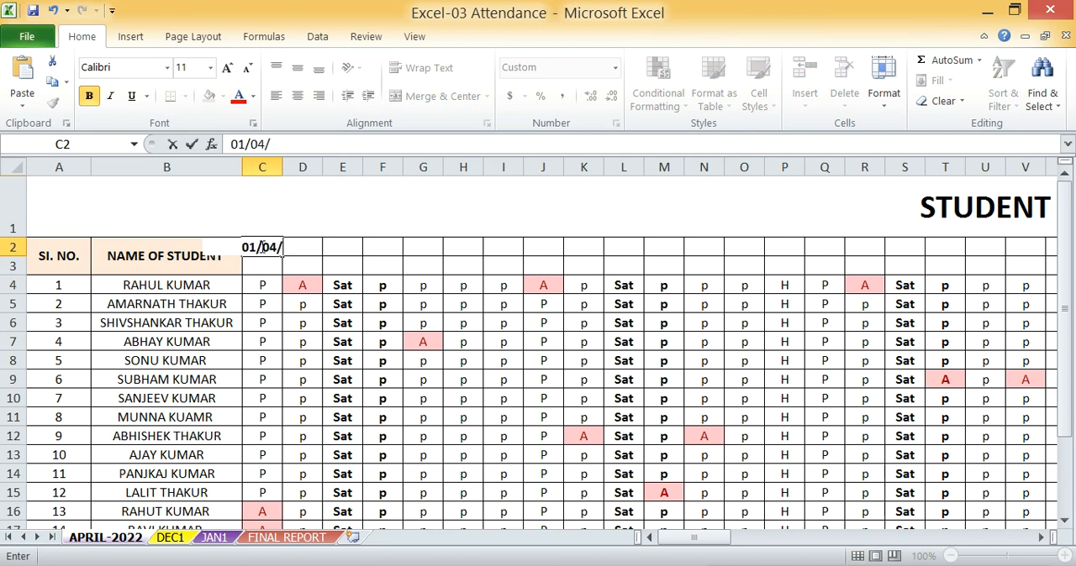
pyautogui.write('2022')
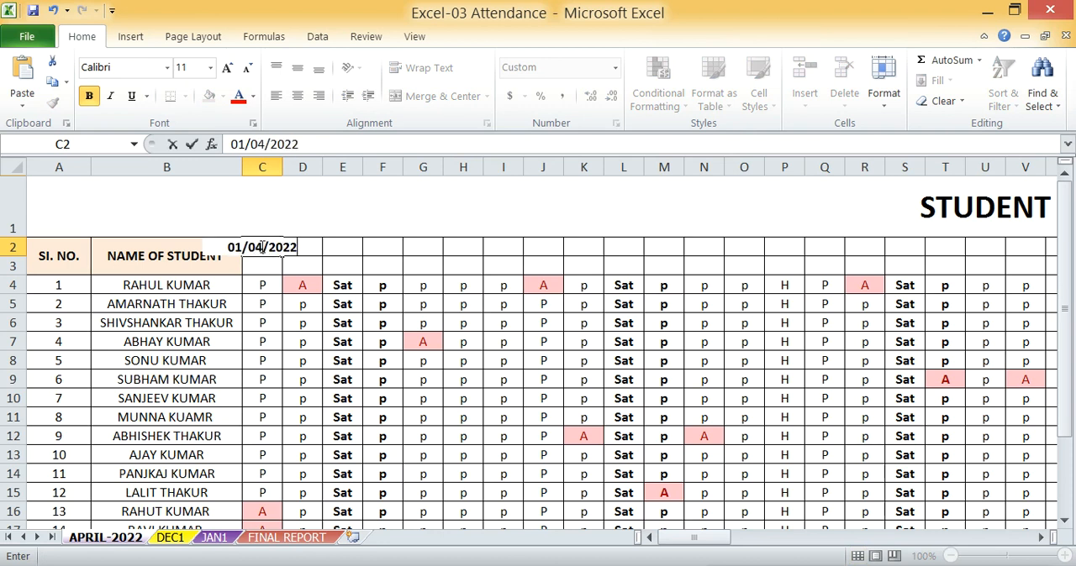
pyautogui.press('Return')
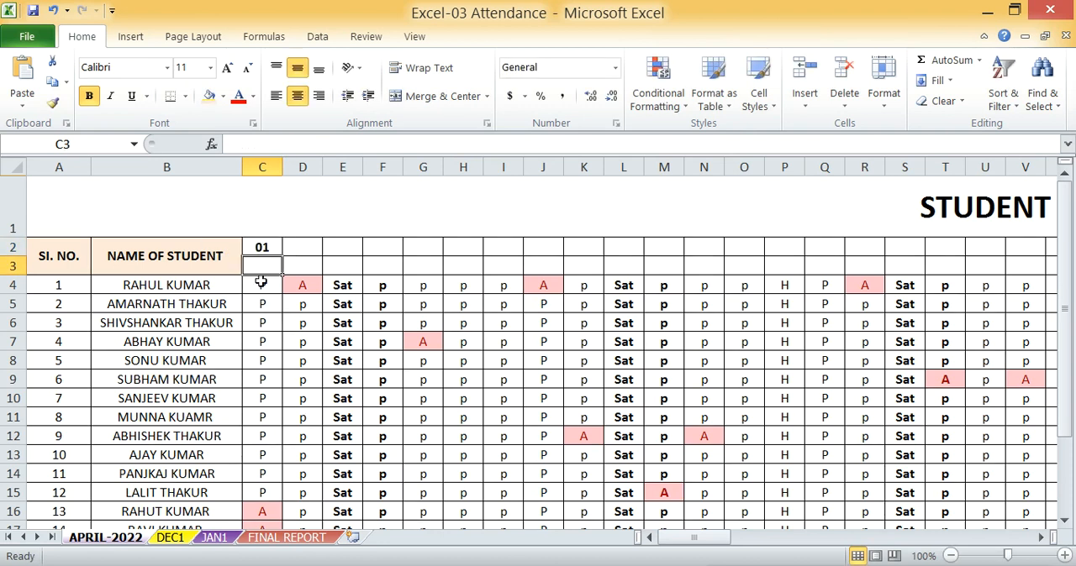
pyautogui.click(262, 244)
pyautogui.click(296, 244)
pyautogui.click(378, 252)
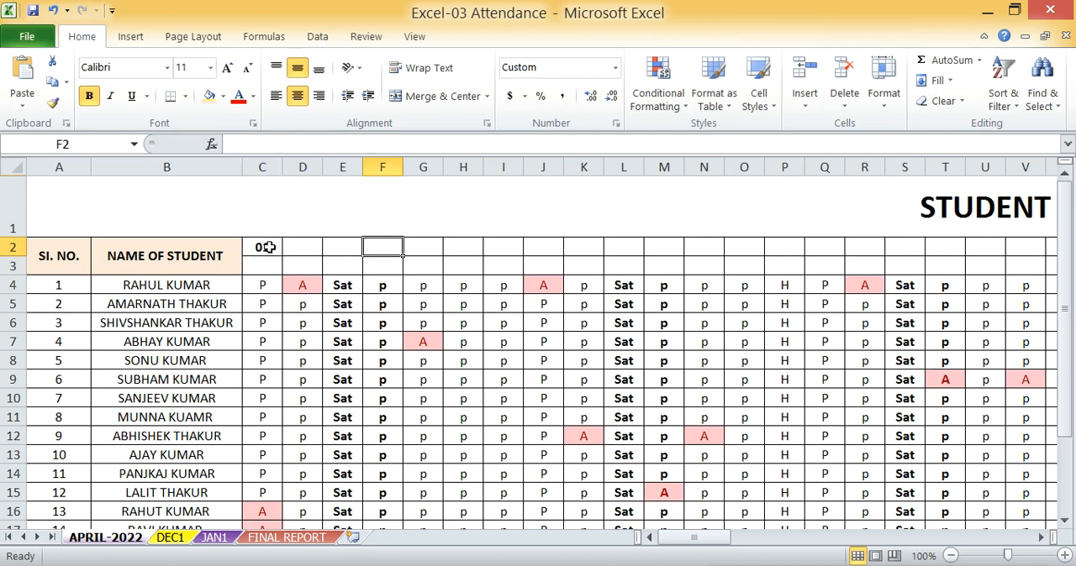
# Apply the custom number format dd to the date header cells C2:AF2 so they show only the day
pyautogui.click(265, 246)
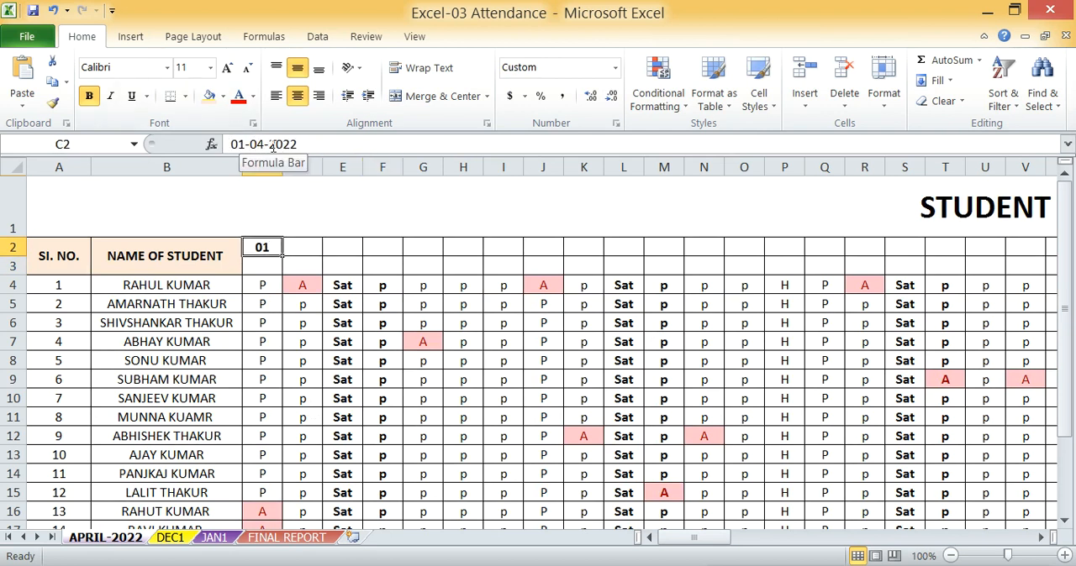
pyautogui.click(300, 250)
pyautogui.click(272, 247)
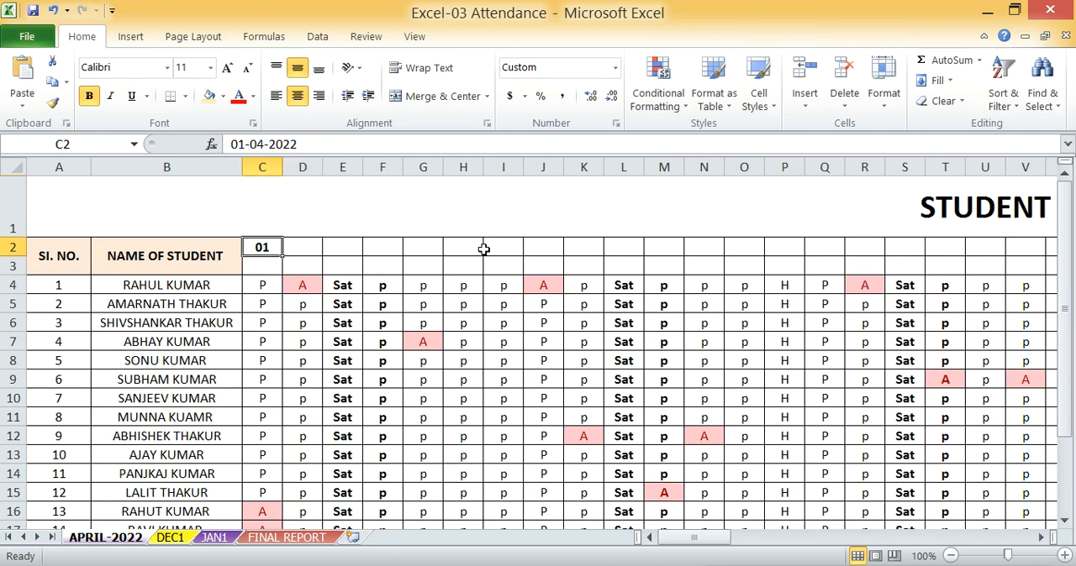
pyautogui.moveTo(252, 247); pyautogui.dragTo(648, 245)
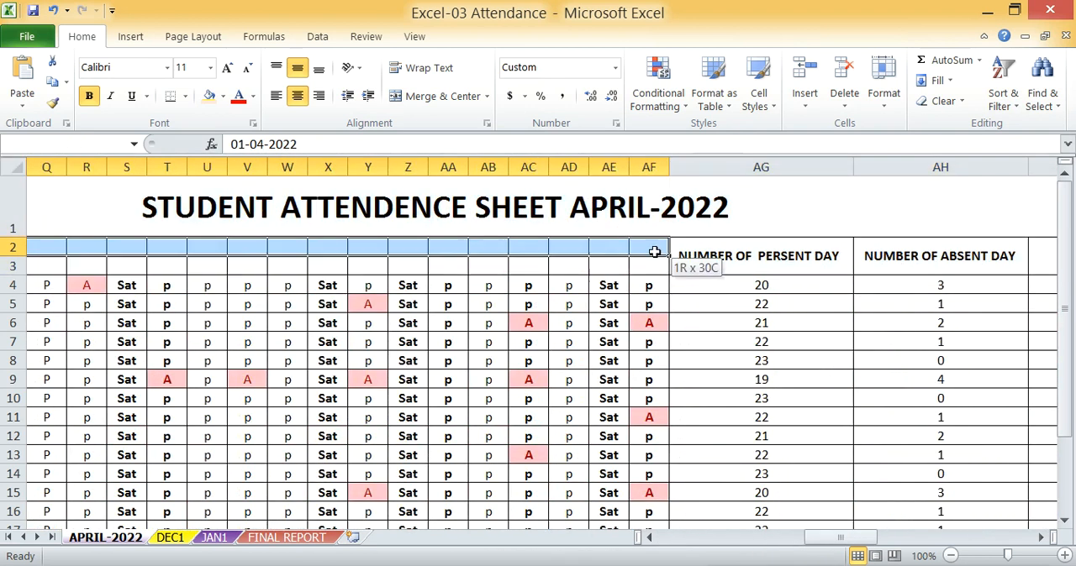
pyautogui.moveTo(845, 538); pyautogui.dragTo(611, 539)
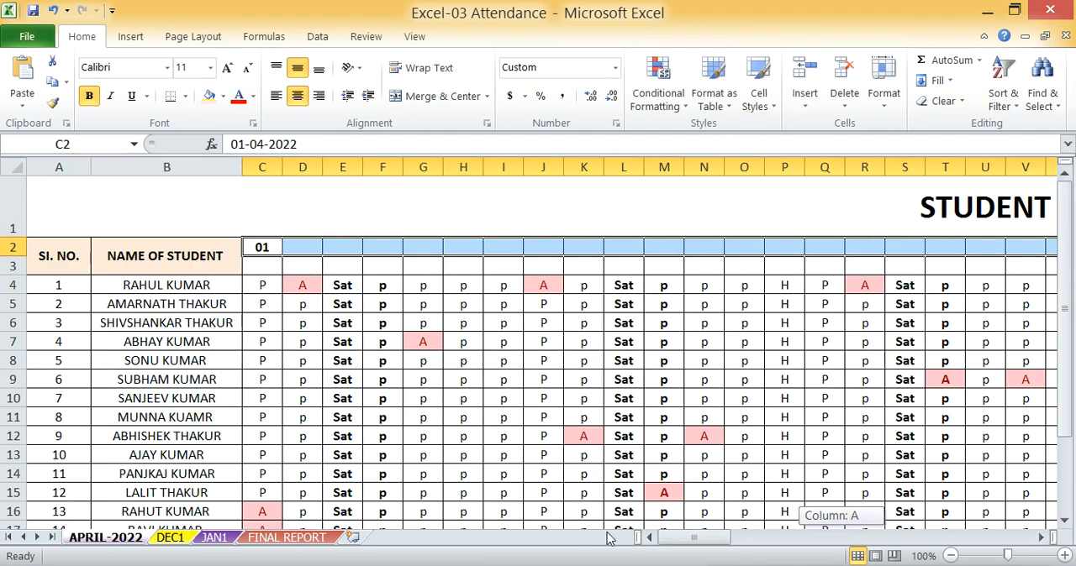
pyautogui.rightClick(294, 247)
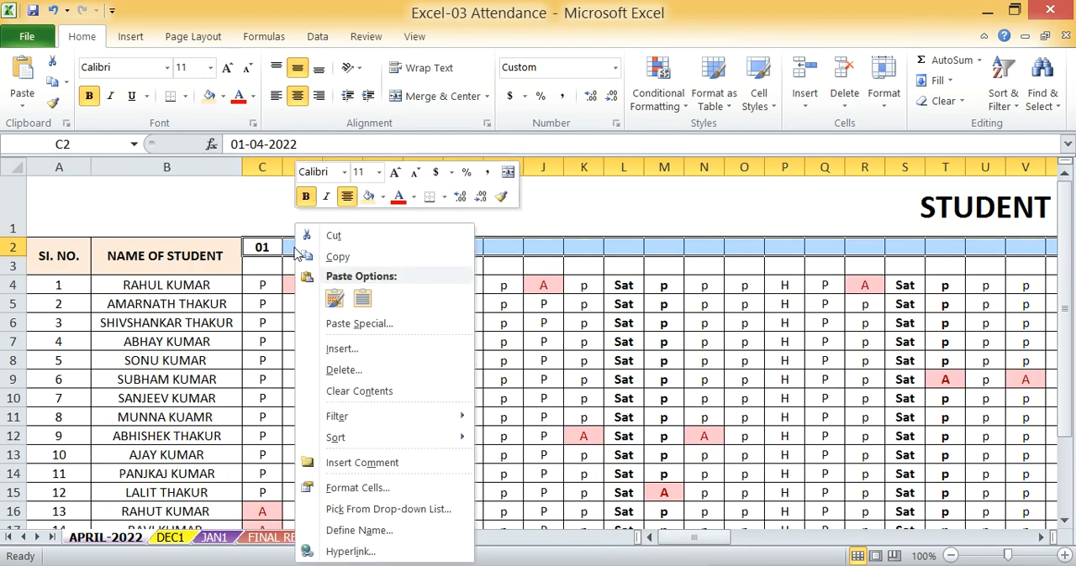
pyautogui.click(368, 486)
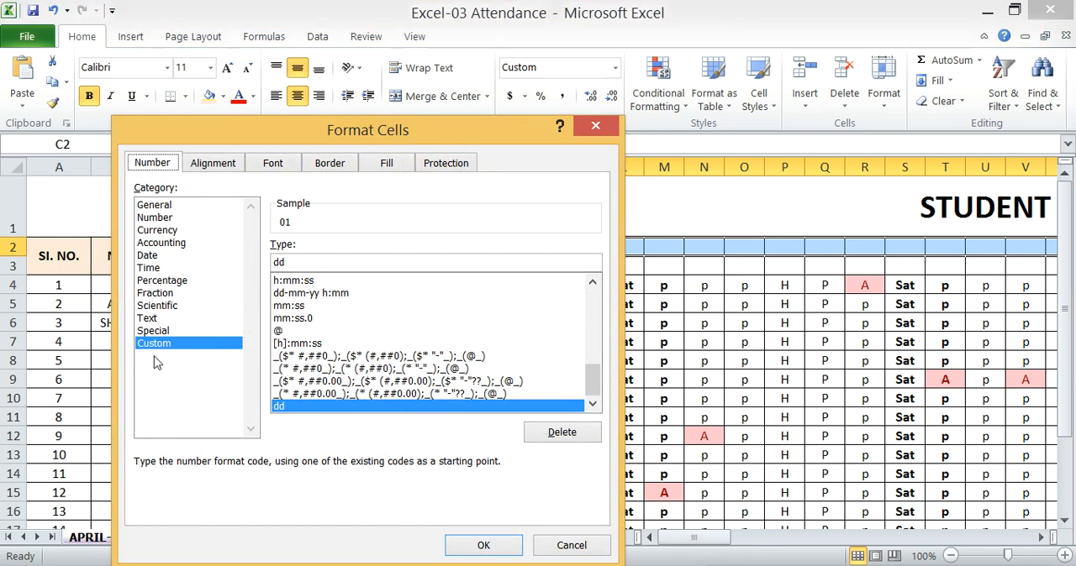
pyautogui.click(292, 263)
pyautogui.scroll(2, 312, 311)
pyautogui.click(298, 294)
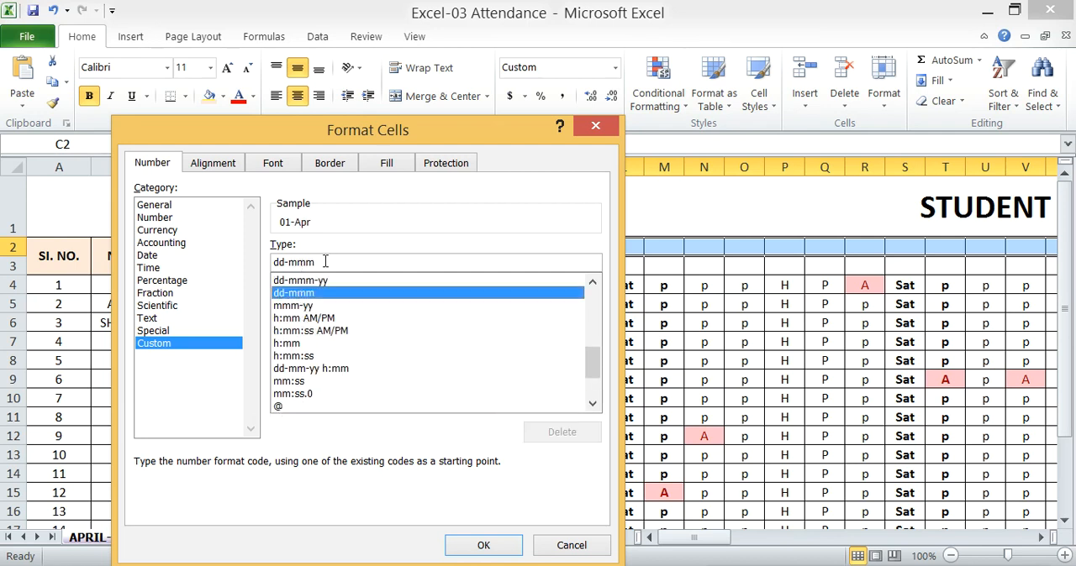
pyautogui.press('BackSpace')
pyautogui.press('BackSpace')
pyautogui.press('BackSpace')
pyautogui.press('BackSpace')
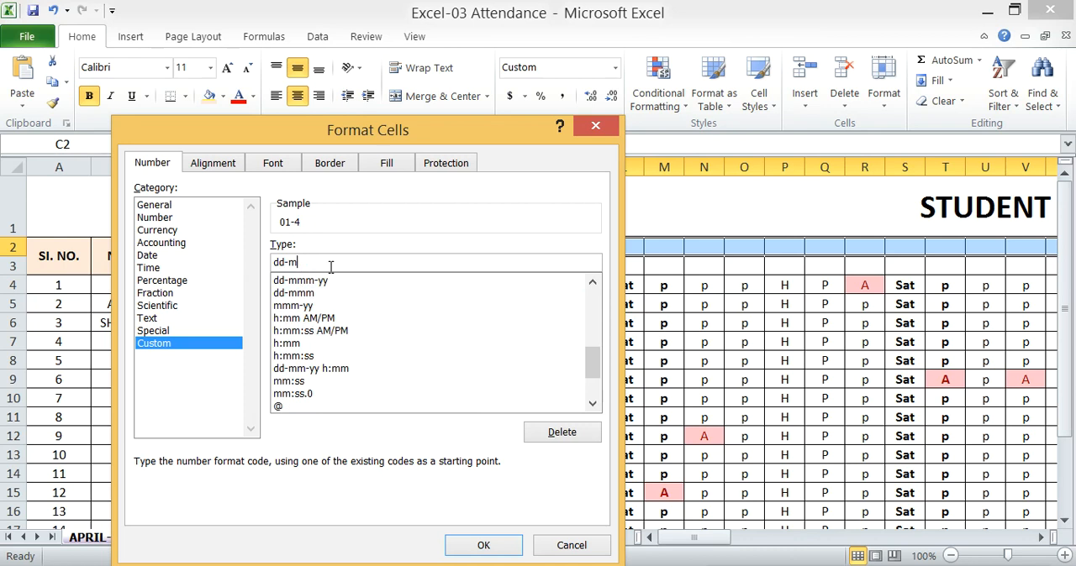
pyautogui.click(484, 546)
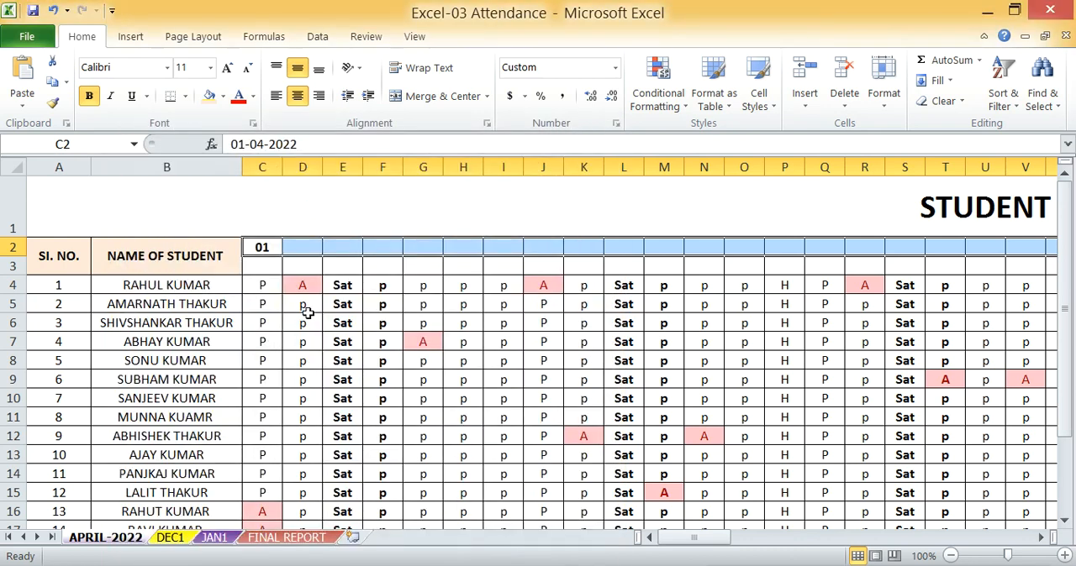
pyautogui.click(298, 246)
pyautogui.click(258, 245)
pyautogui.click(301, 253)
pyautogui.click(267, 250)
pyautogui.click(382, 242)
pyautogui.moveTo(260, 246); pyautogui.dragTo(159, 255)
pyautogui.click(213, 391)
pyautogui.moveTo(738, 538); pyautogui.dragTo(694, 538)
# Fill the date series from C2 across the header row to AF2, one day per column
pyautogui.click(259, 247)
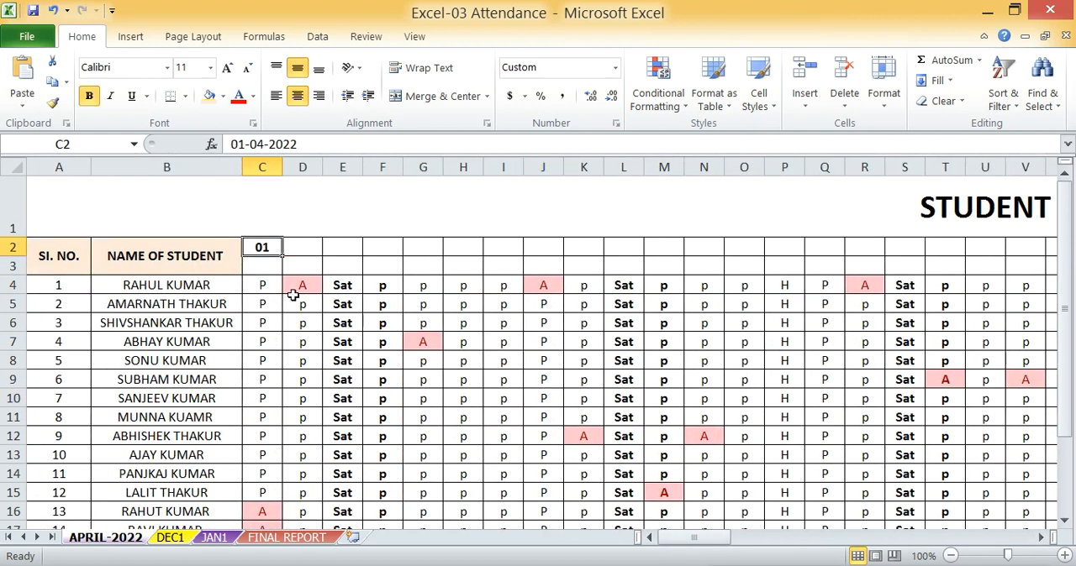
pyautogui.moveTo(284, 258); pyautogui.dragTo(670, 254)
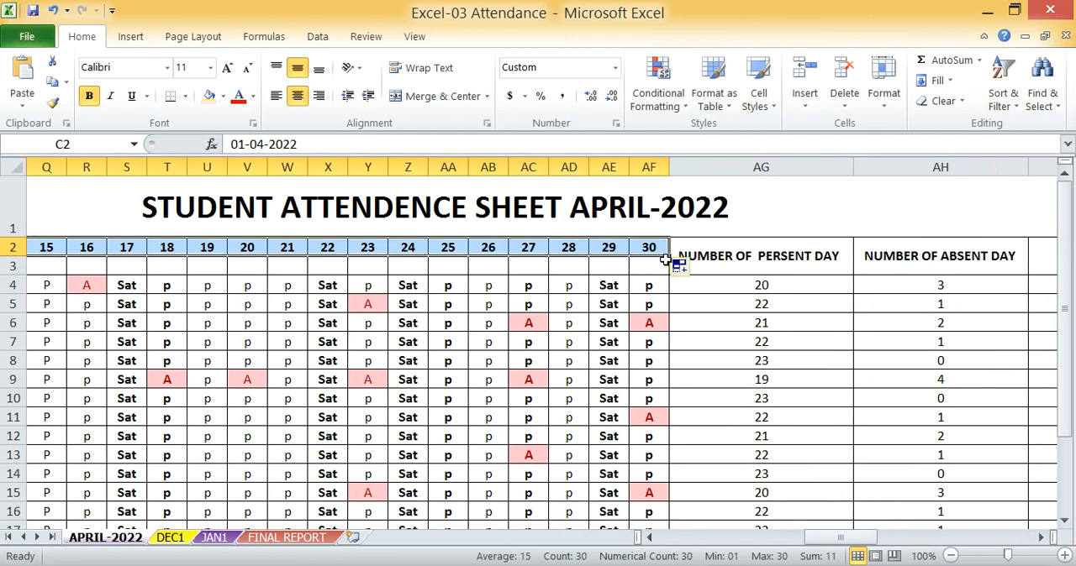
pyautogui.moveTo(845, 538); pyautogui.dragTo(542, 542)
pyautogui.click(277, 248)
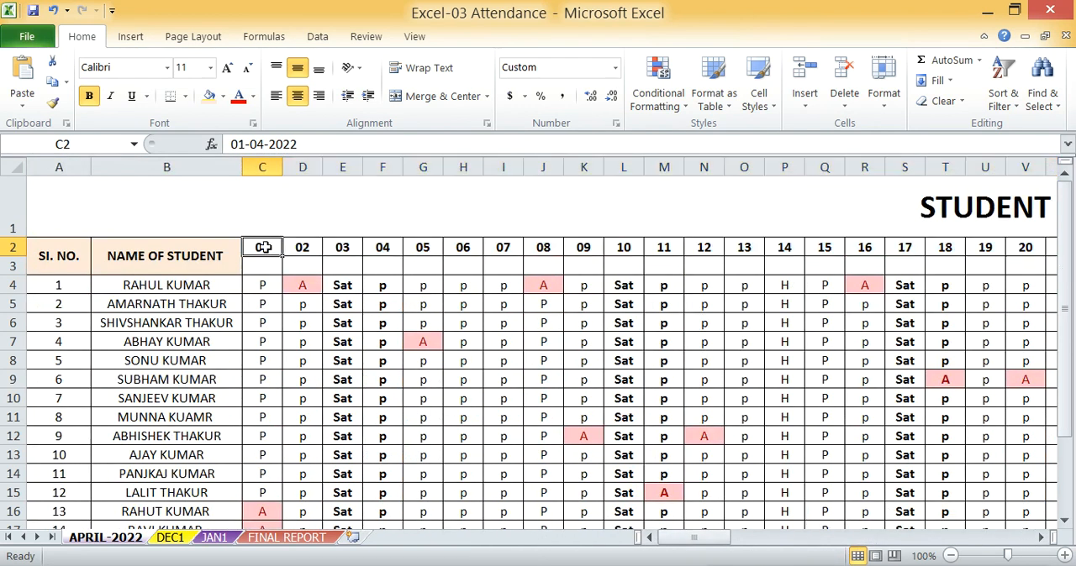
pyautogui.click(302, 247)
pyautogui.click(388, 247)
pyautogui.moveTo(464, 247); pyautogui.dragTo(502, 249)
pyautogui.moveTo(827, 261); pyautogui.dragTo(875, 260)
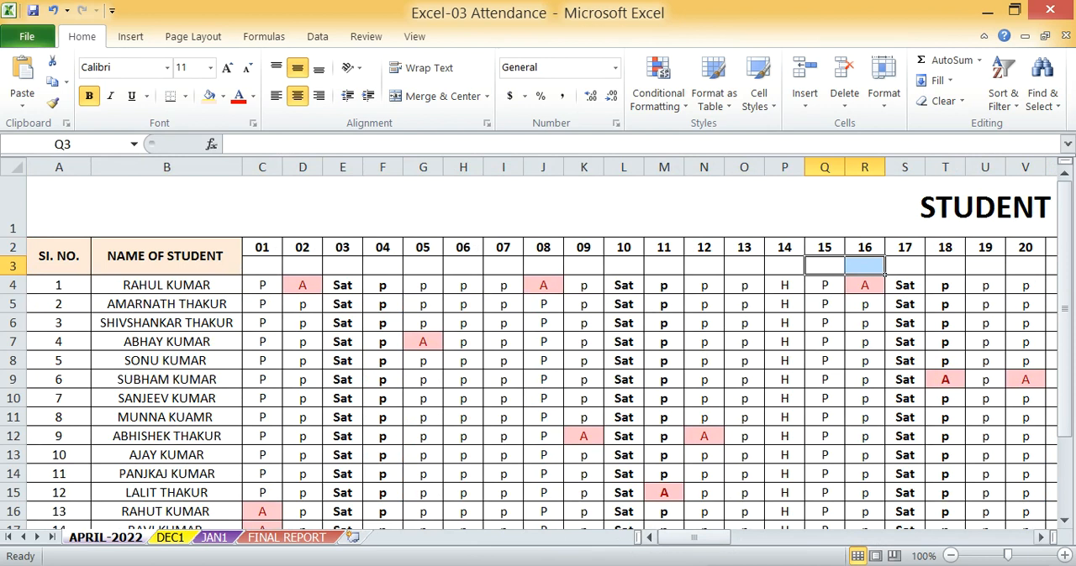
# Begin a TEXT function formula in C3, under the first date
pyautogui.moveTo(702, 539); pyautogui.dragTo(523, 504)
pyautogui.click(260, 267)
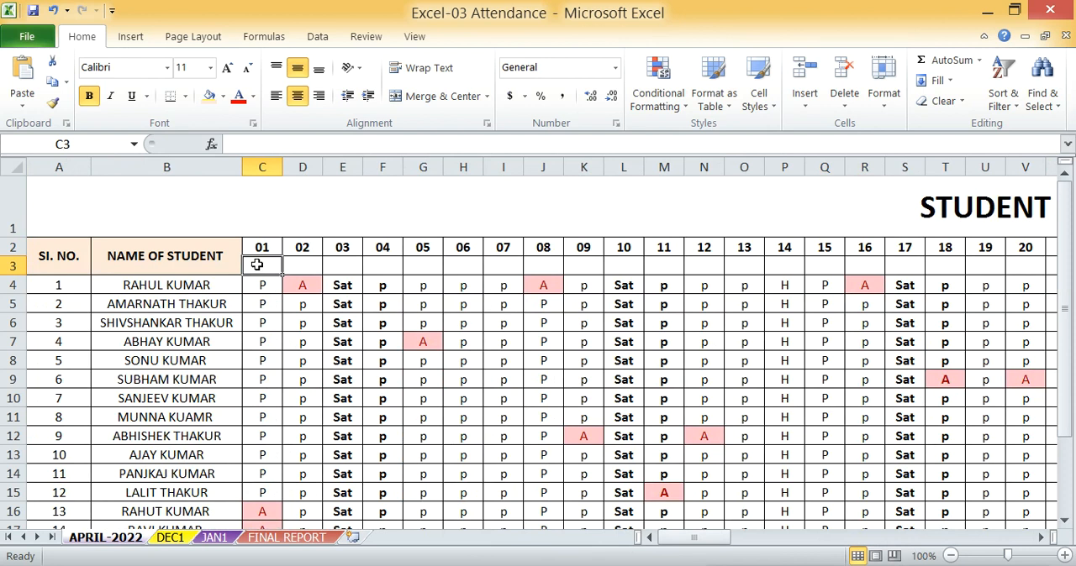
pyautogui.write('=TES')
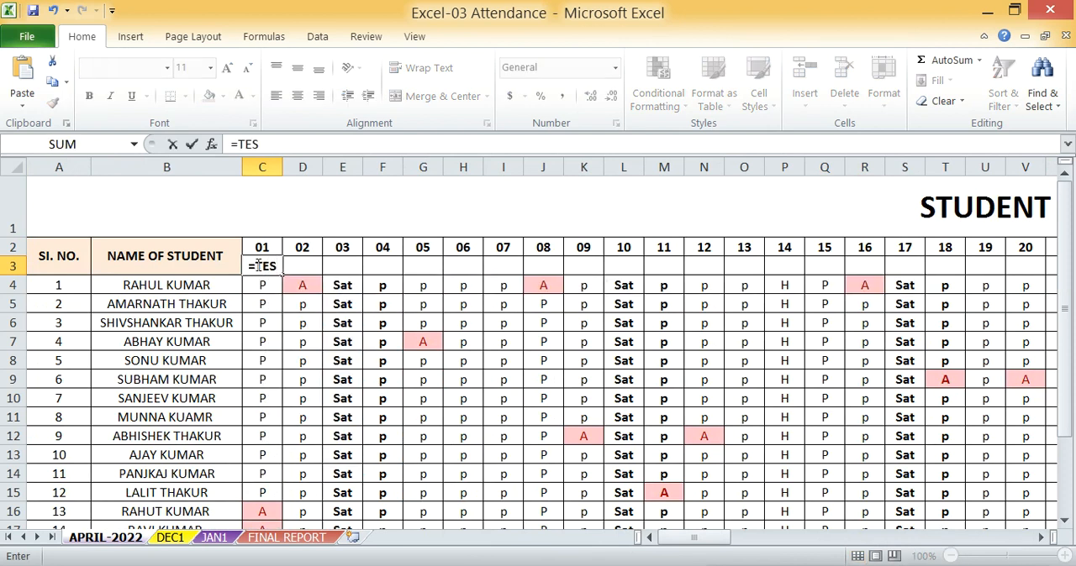
pyautogui.press('BackSpace')
pyautogui.write('XT')
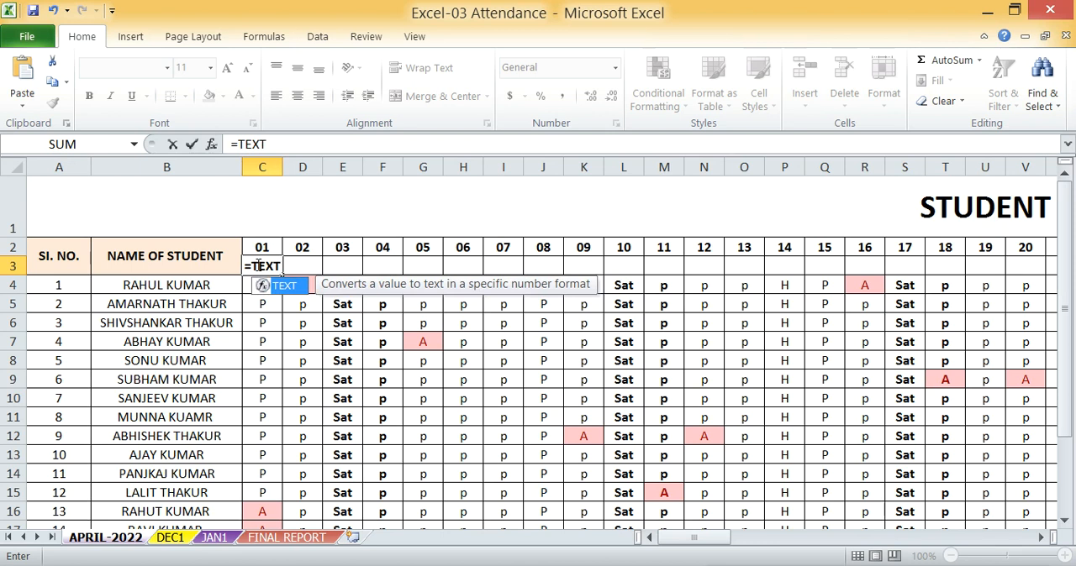
pyautogui.write('(')
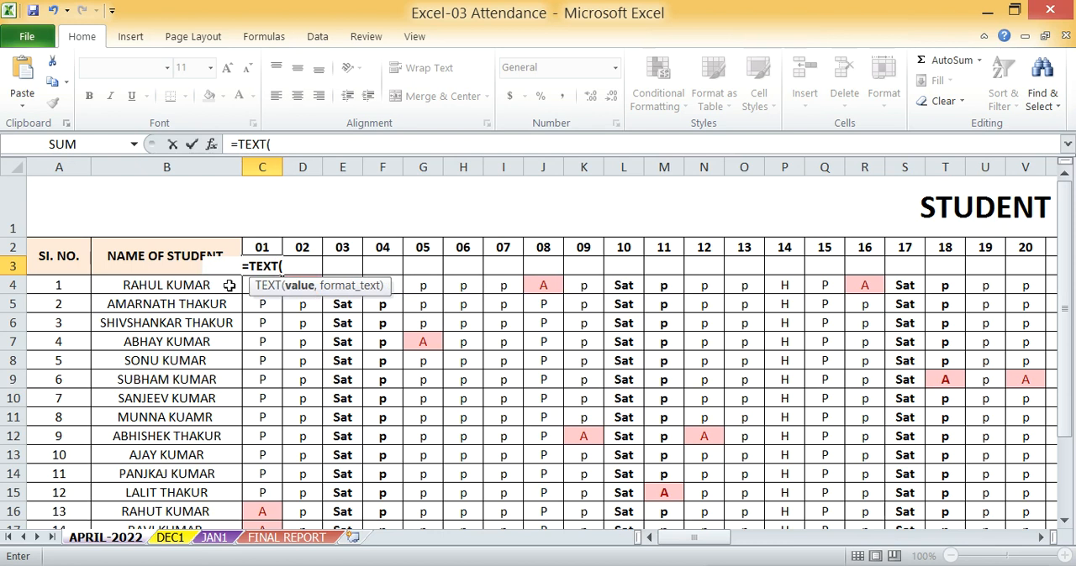
pyautogui.write('DDD')
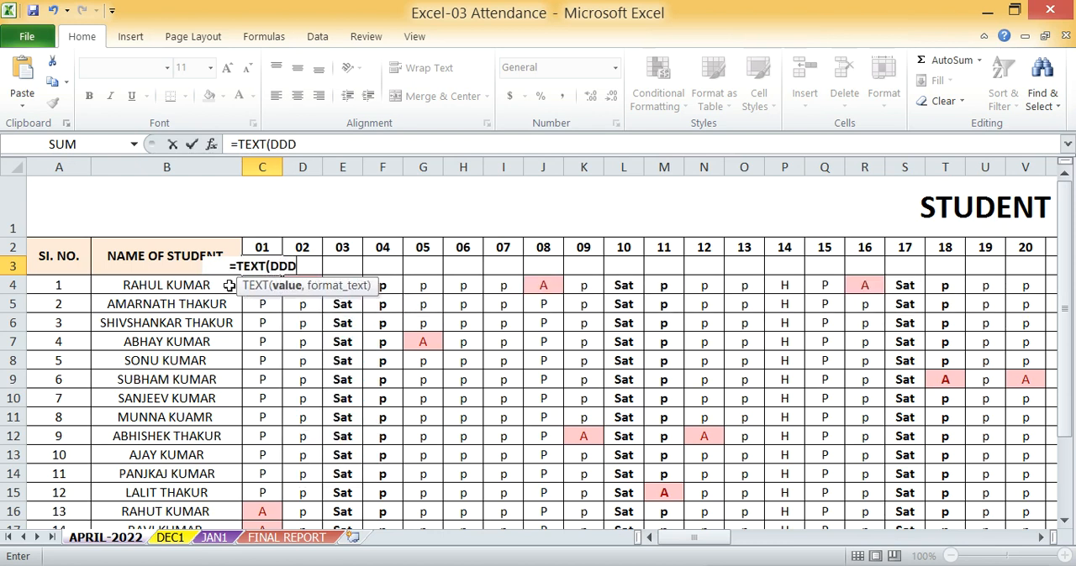
pyautogui.write(',')
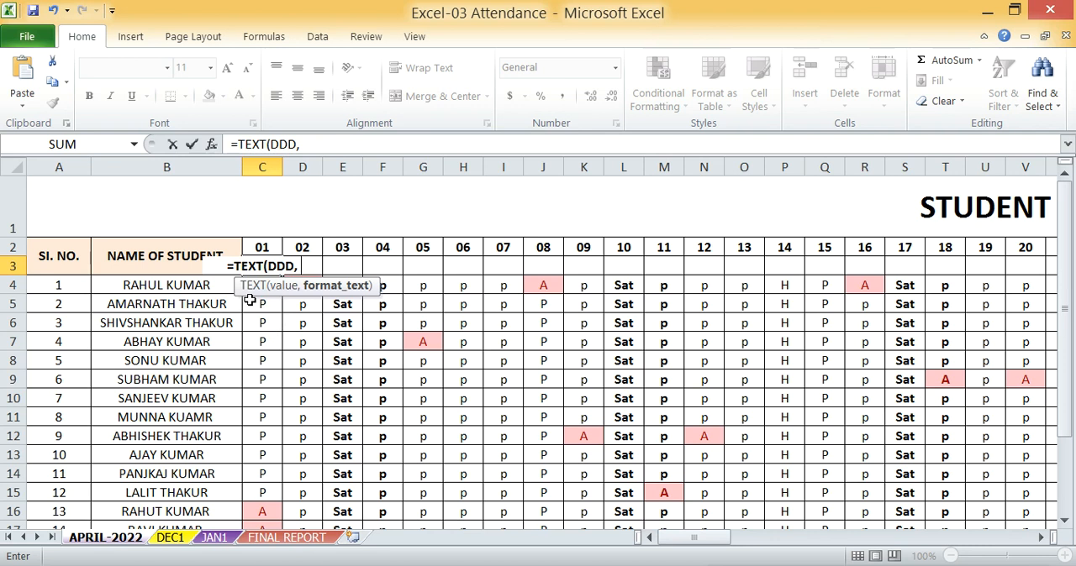
pyautogui.press('BackSpace')
pyautogui.press('BackSpace')
pyautogui.press('BackSpace')
pyautogui.press('BackSpace')
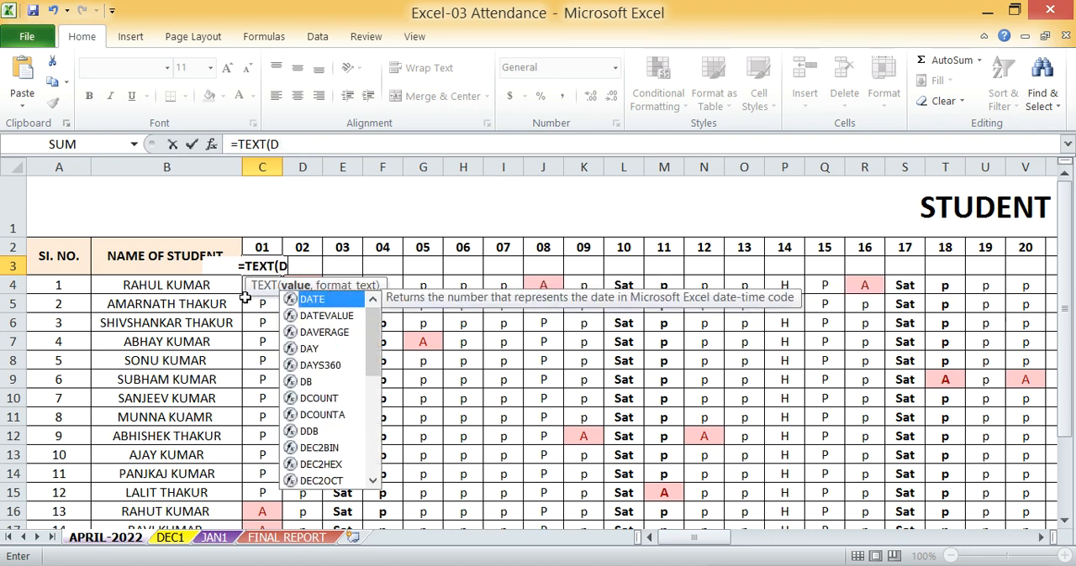
# Complete the C3 formula as =TEXT(C2, "DDD") to produce the weekday of the first date
pyautogui.click(264, 247)
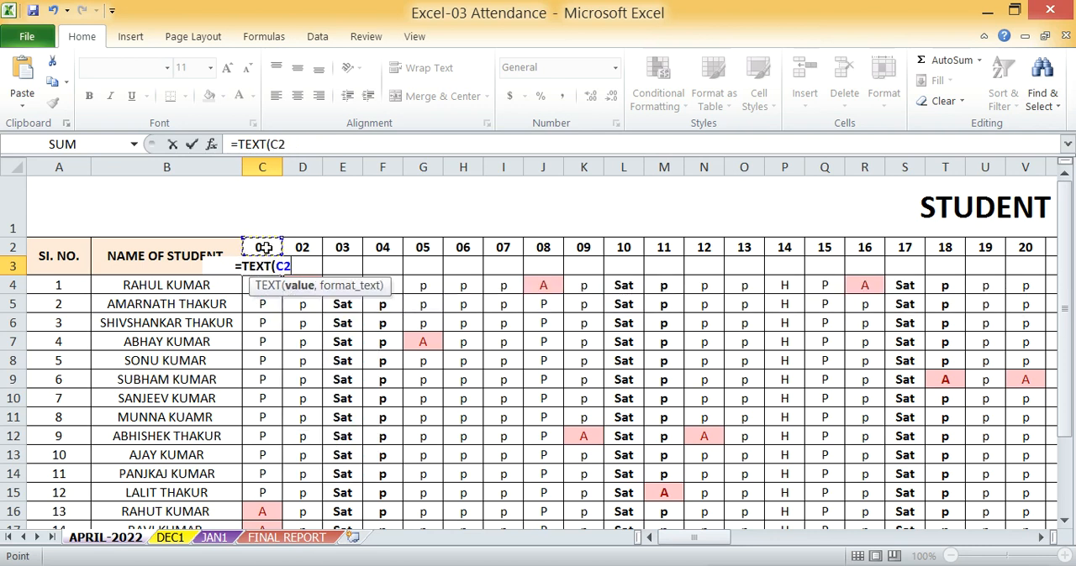
pyautogui.write(',')
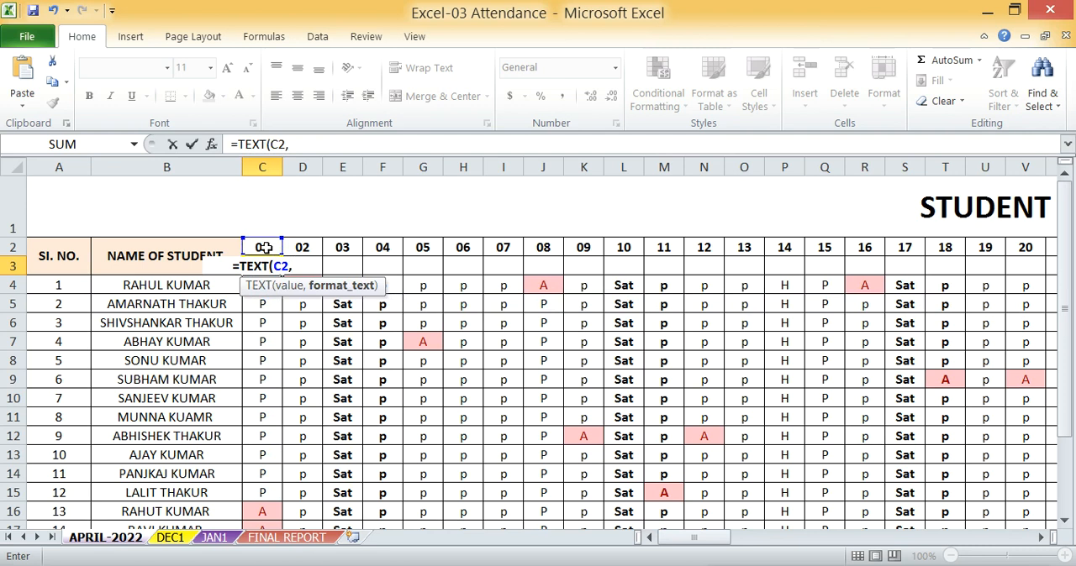
pyautogui.write(' "')
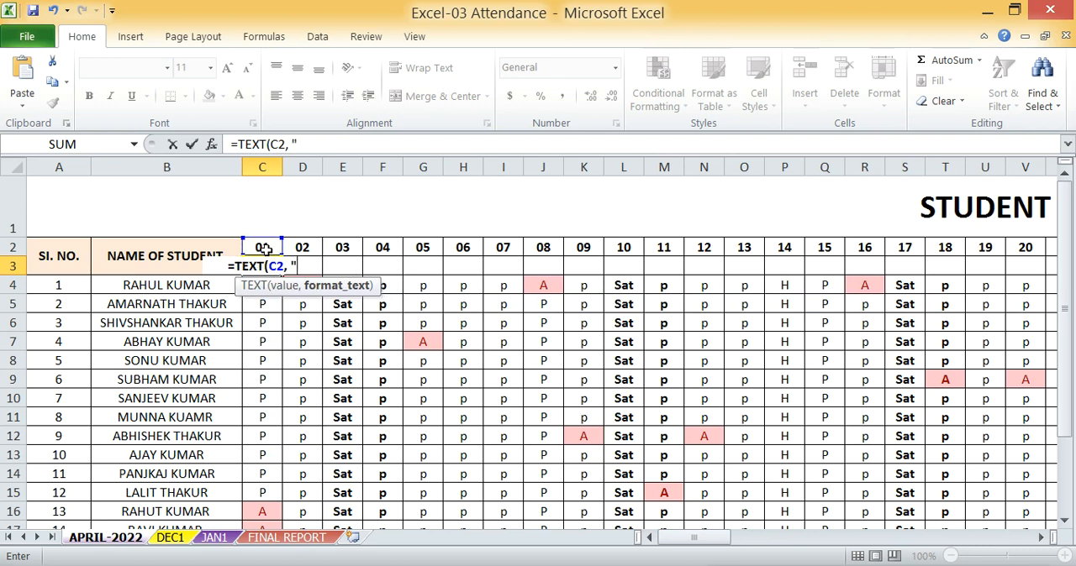
pyautogui.write('DDD')
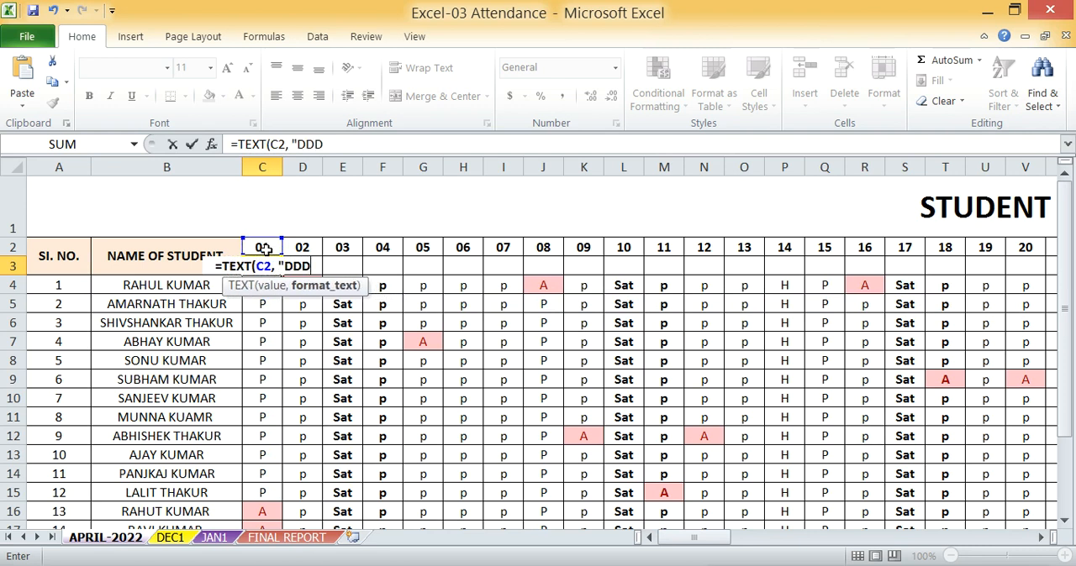
pyautogui.write('")')
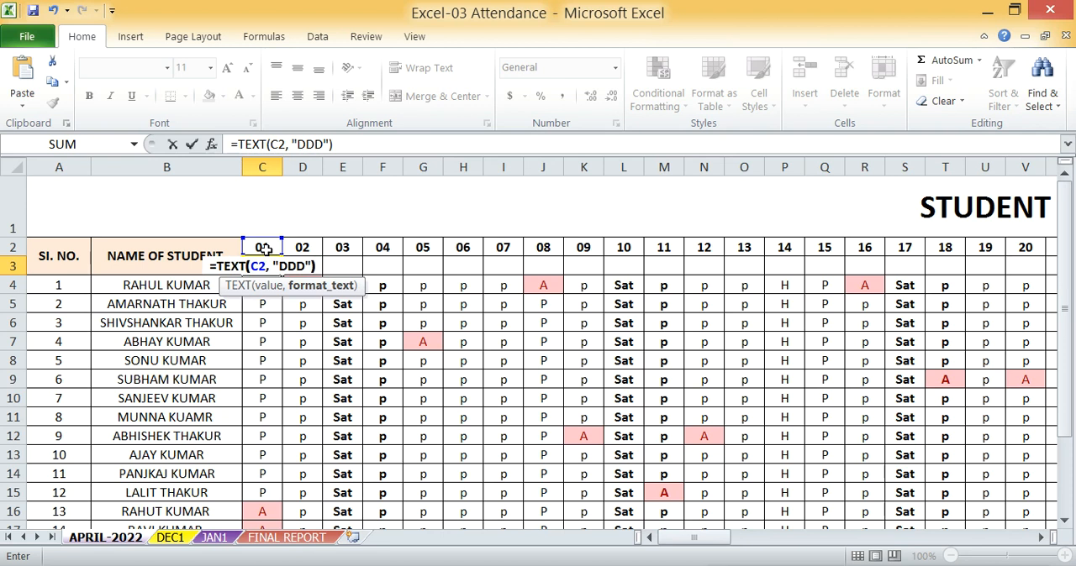
pyautogui.press('Return')
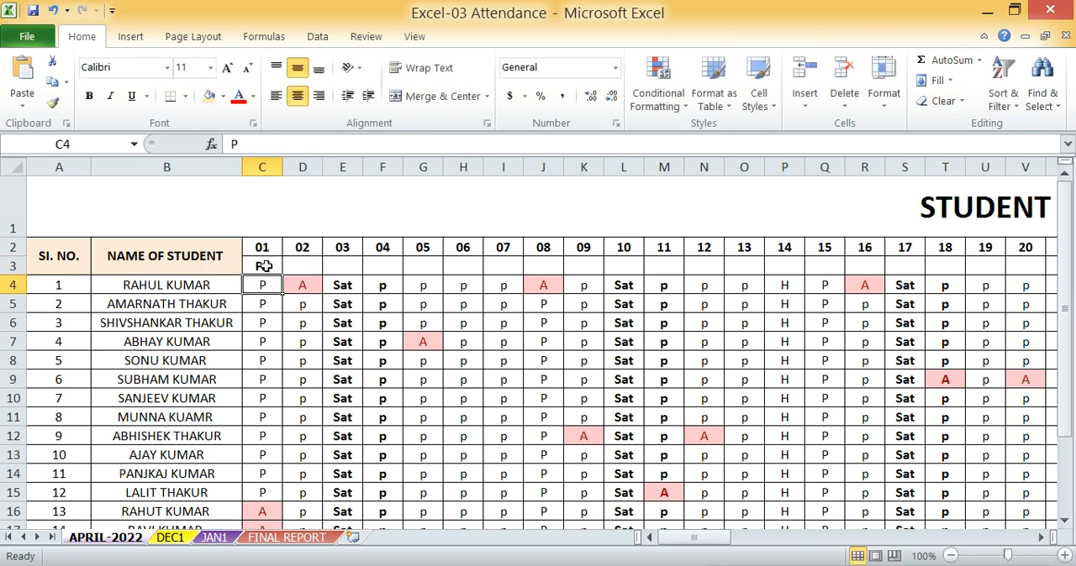
# Review the weekday formula in C3 and its reference to the date in C2, leaving it unchanged
pyautogui.click(269, 267)
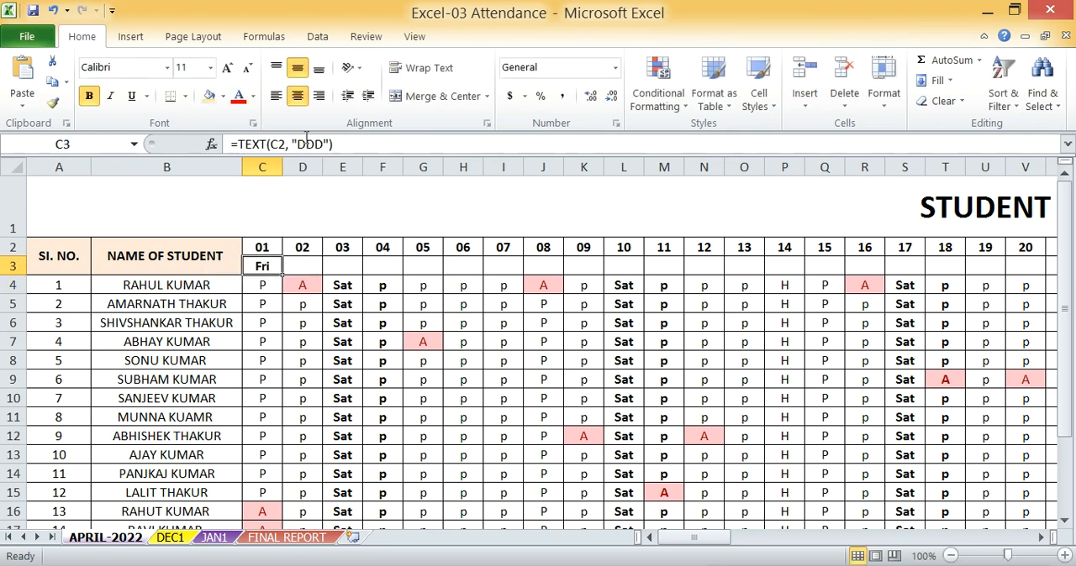
pyautogui.click(269, 247)
pyautogui.click(271, 267)
pyautogui.hotkey('ctrl', 'Down')
pyautogui.scroll(5, 265, 282)
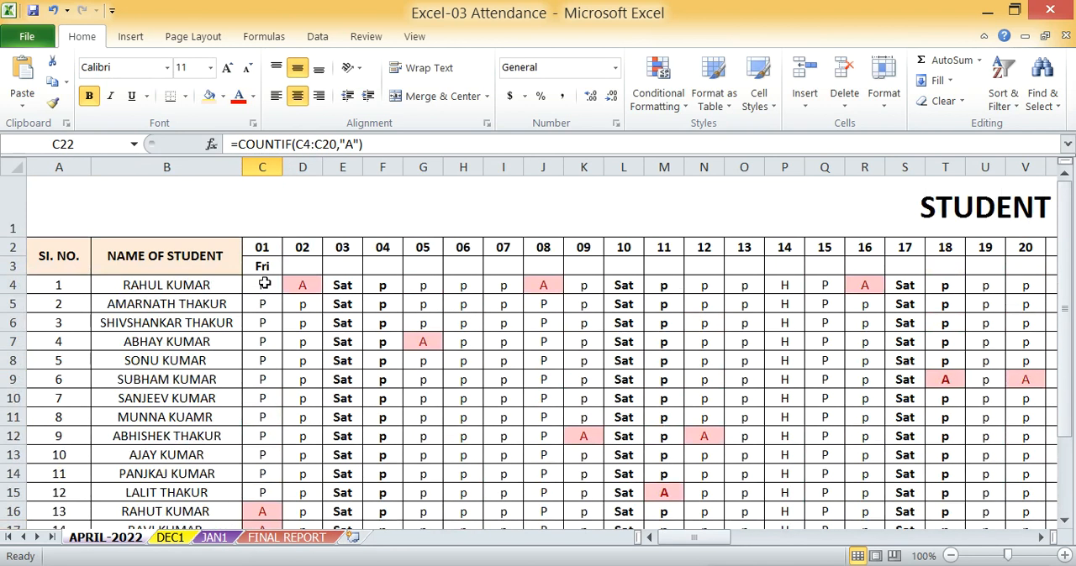
pyautogui.click(265, 267)
pyautogui.doubleClick(265, 267)
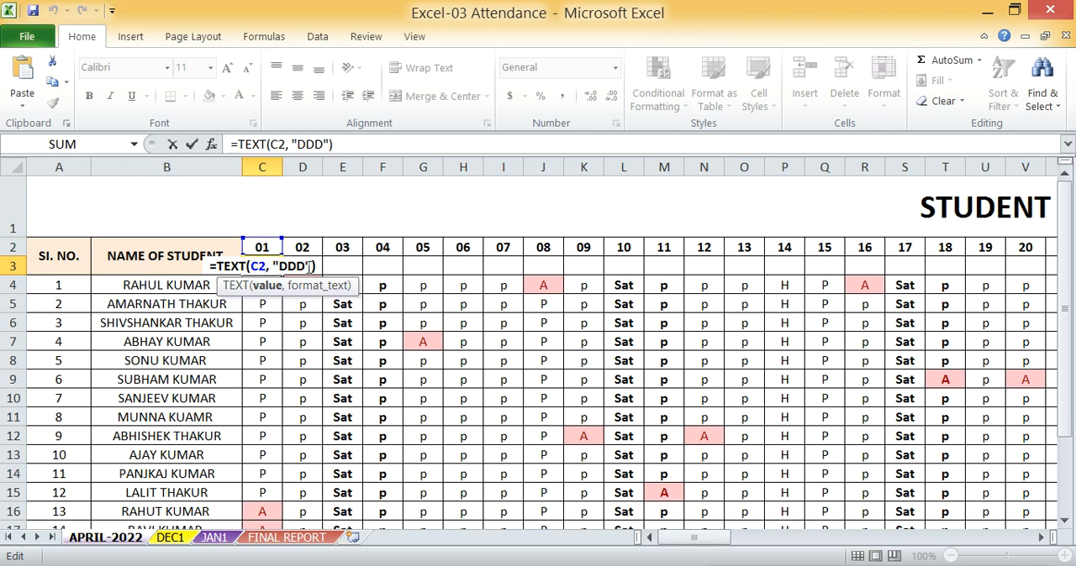
pyautogui.press('Return')
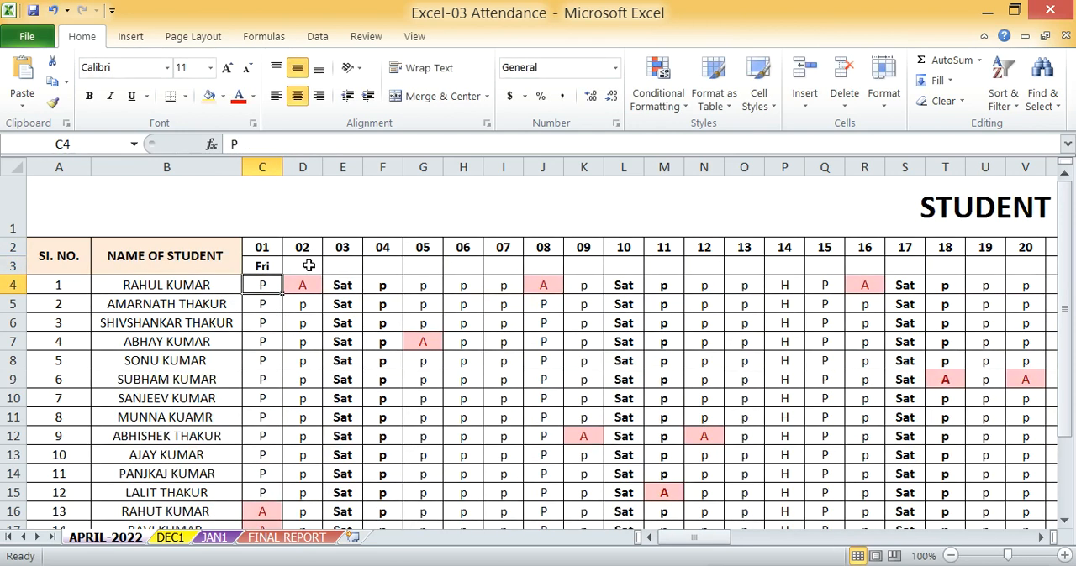
pyautogui.click(266, 265)
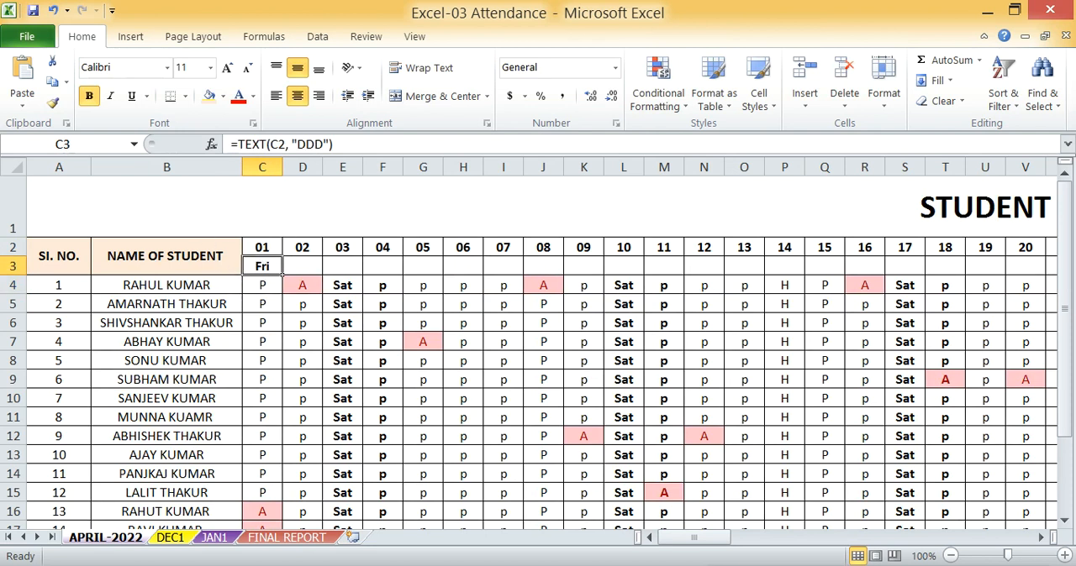
# Check the weekday of 1 April 2022 in the system calendar and return to the weekday cell C3
pyautogui.click(1027, 564)
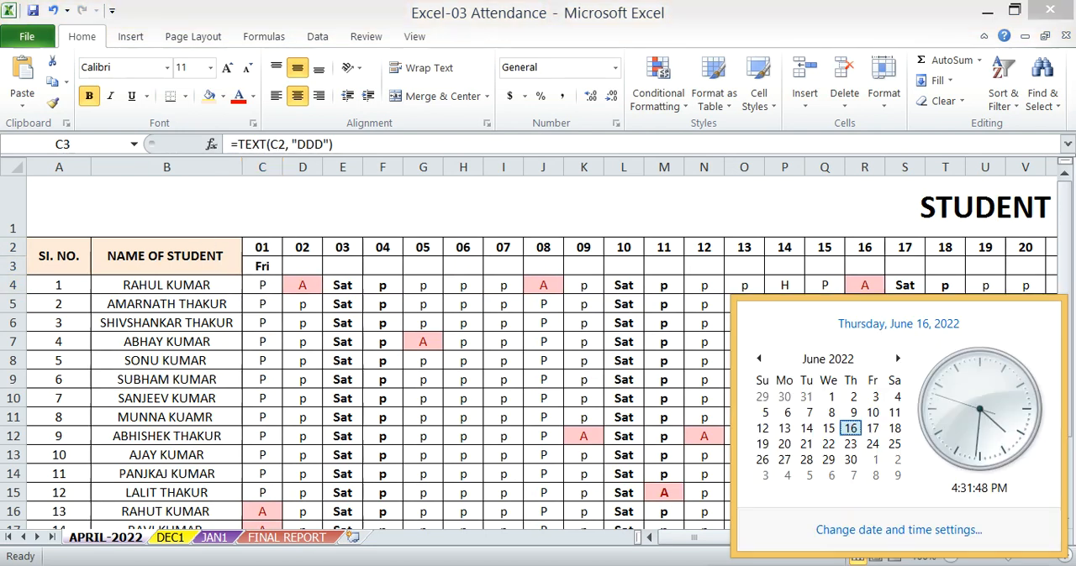
pyautogui.click(759, 359)
pyautogui.click(759, 359)
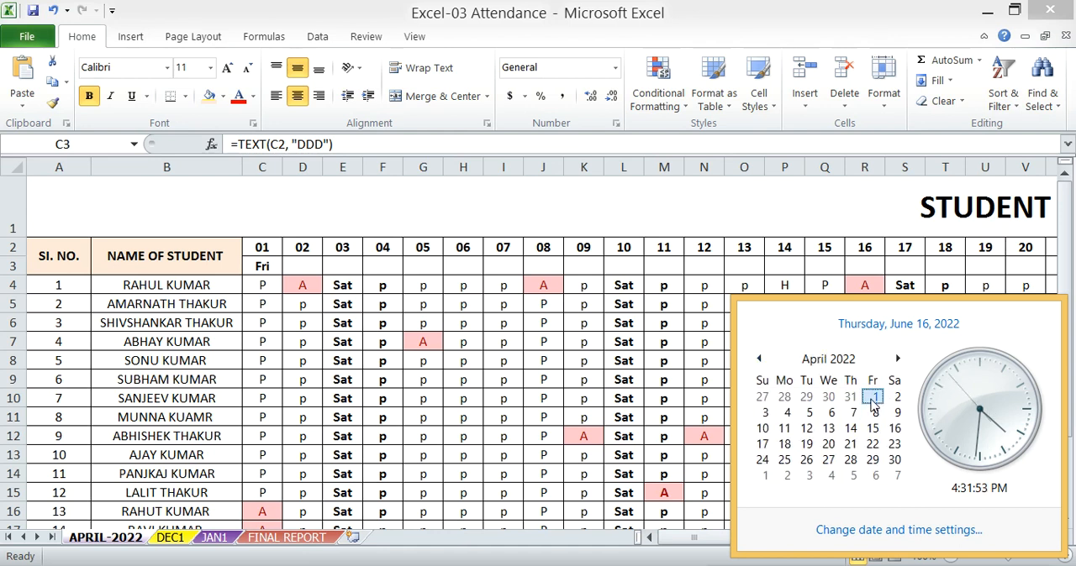
pyautogui.click(1027, 565)
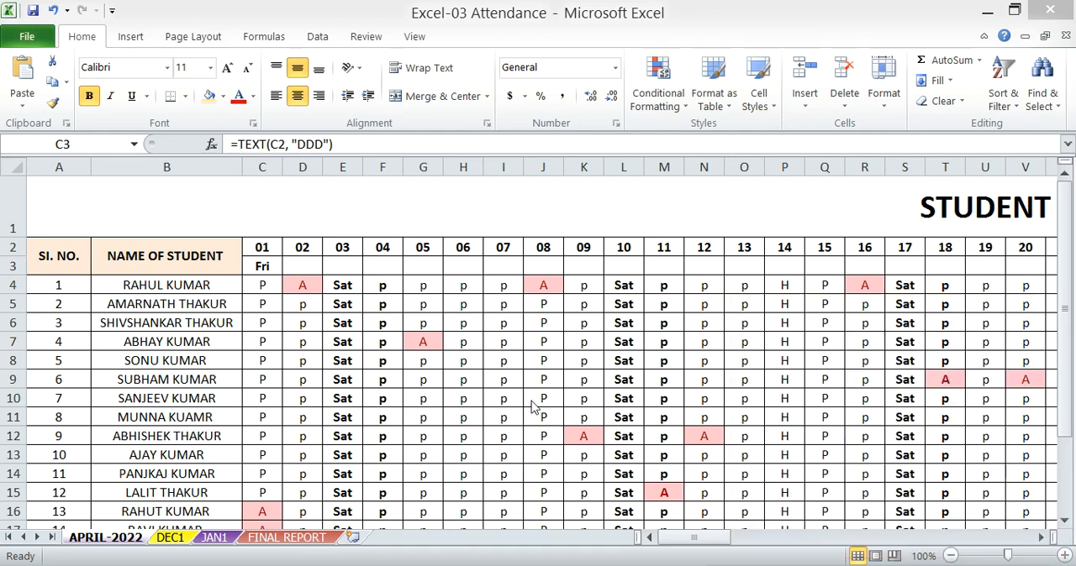
pyautogui.click(262, 266)
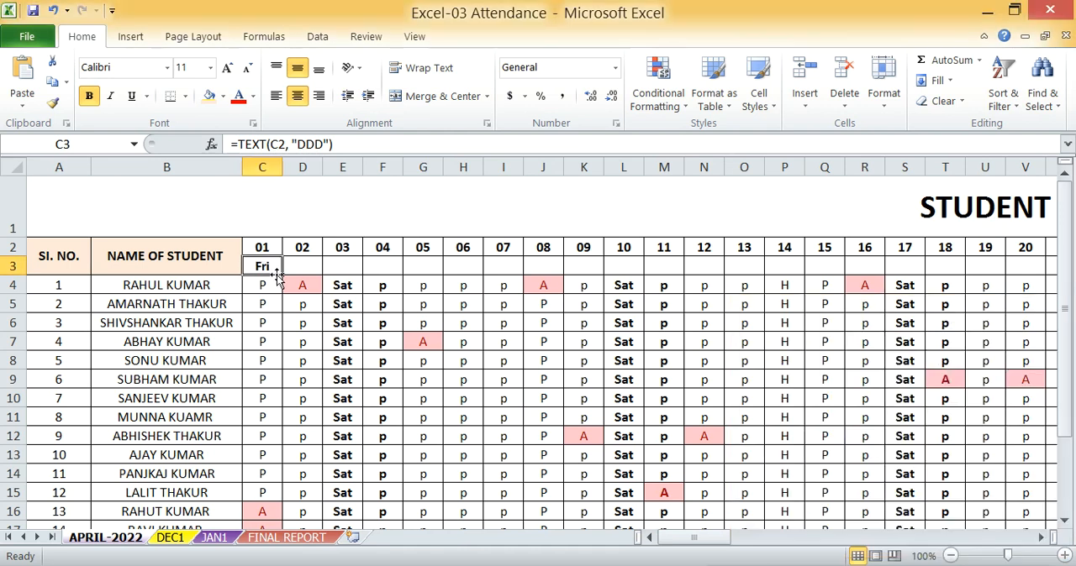
# Fill the weekday formula from C3 across row 3 through AF3, under the 30 April date, and check the weekday headers
pyautogui.moveTo(284, 276); pyautogui.dragTo(669, 269)
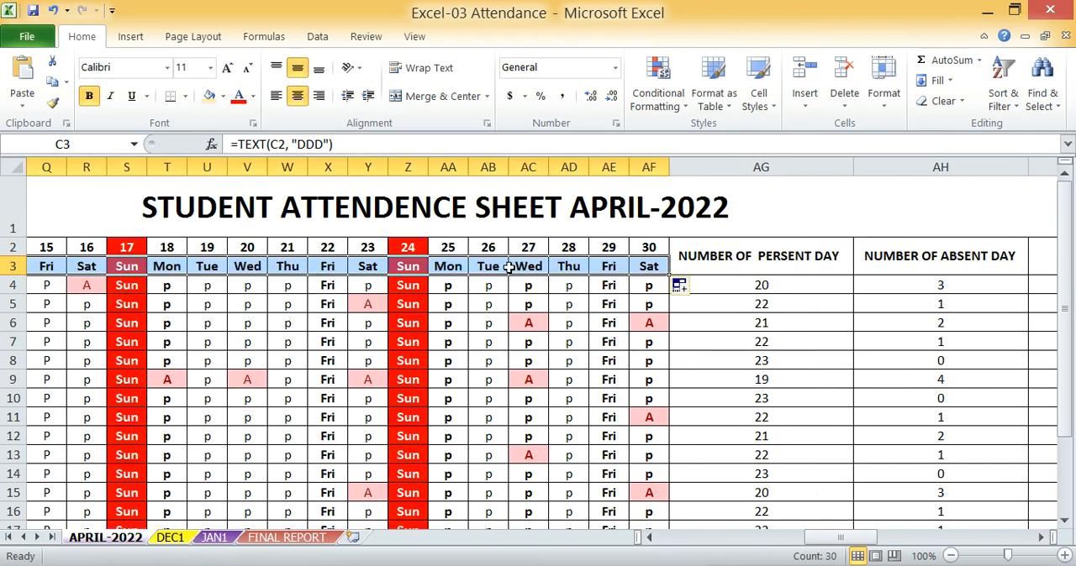
pyautogui.click(483, 269)
pyautogui.moveTo(836, 538); pyautogui.dragTo(874, 531)
pyautogui.scroll(-1, 605, 288)
pyautogui.scroll(1, 605, 288)
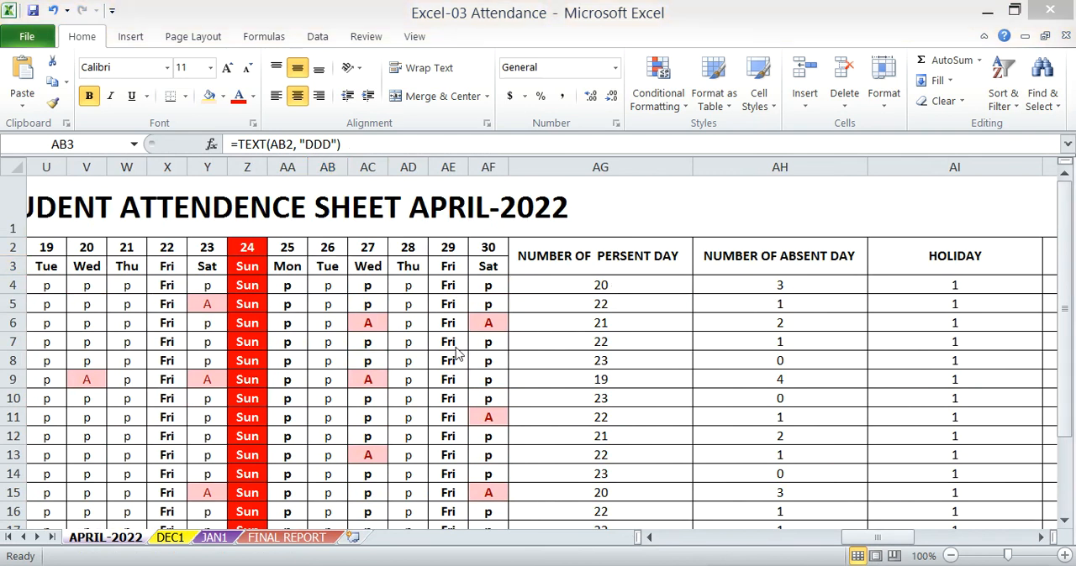
pyautogui.moveTo(863, 535); pyautogui.dragTo(696, 536)
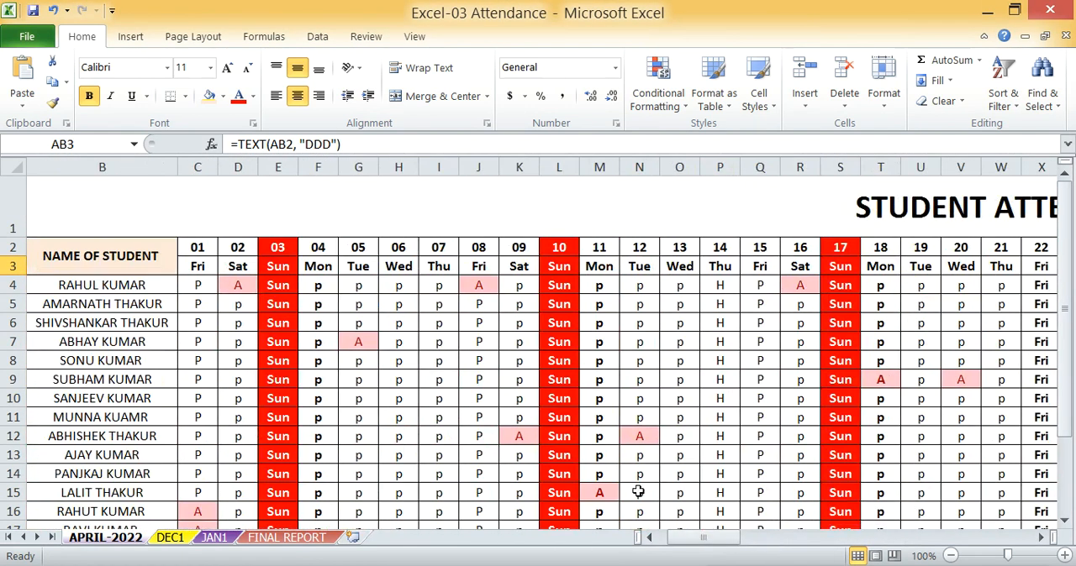
# Examine the first student's present, absent and Sunday entries in row 4
pyautogui.click(208, 285)
pyautogui.click(249, 287)
pyautogui.click(189, 286)
pyautogui.click(278, 286)
pyautogui.click(358, 290)
pyautogui.click(277, 302)
pyautogui.click(596, 288)
pyautogui.moveTo(192, 285); pyautogui.dragTo(567, 287)
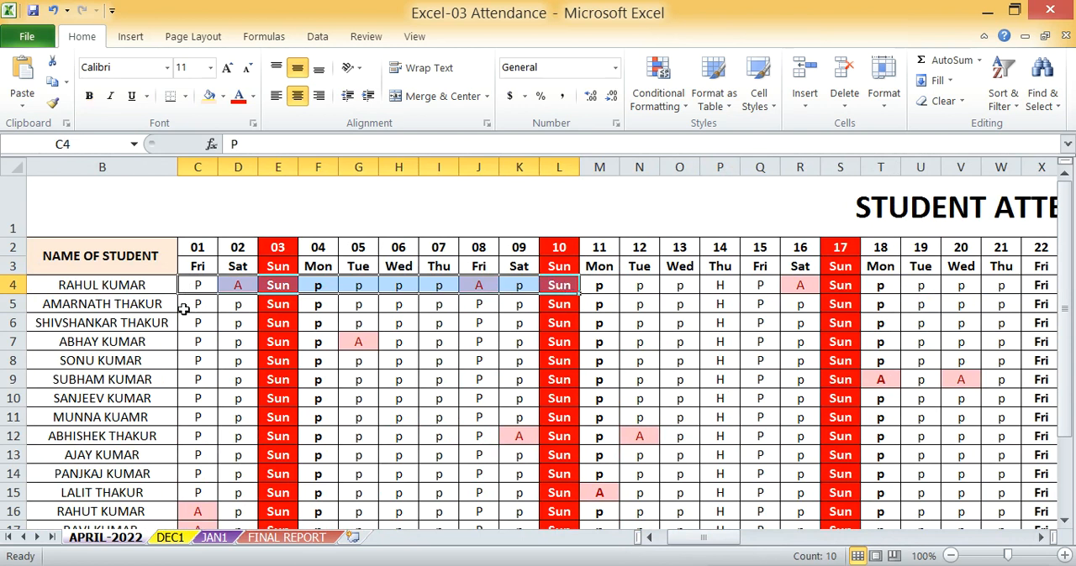
# Clear the first student's daily attendance marks in row 4, starting from C4
pyautogui.click(259, 288)
pyautogui.moveTo(193, 287); pyautogui.dragTo(1009, 286)
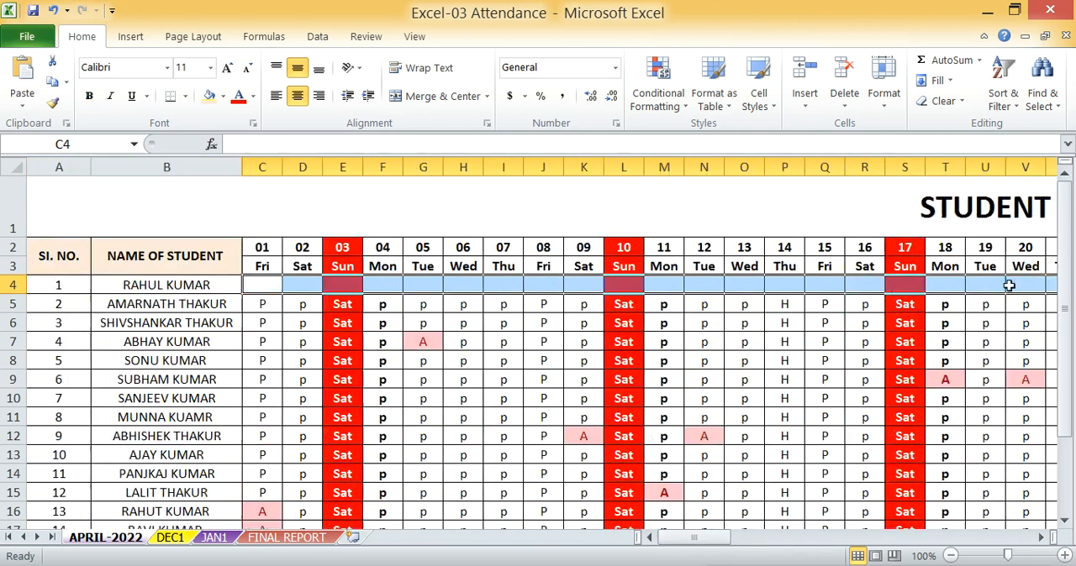
pyautogui.click(300, 316)
# In the first student's row, enter P for 1 April and Sun for 3 April
pyautogui.click(262, 290)
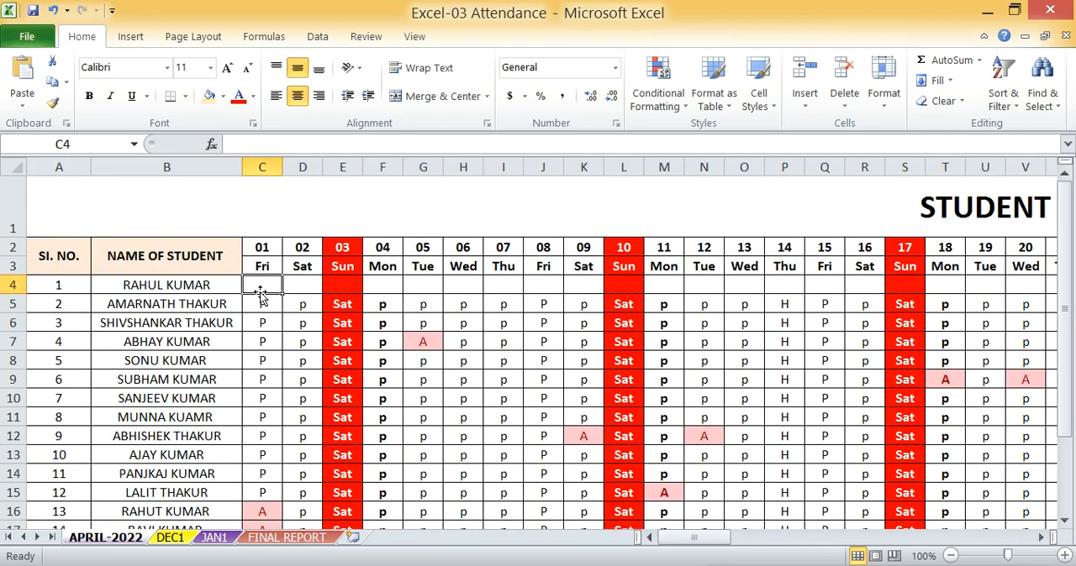
pyautogui.write('P')
pyautogui.click(302, 283)
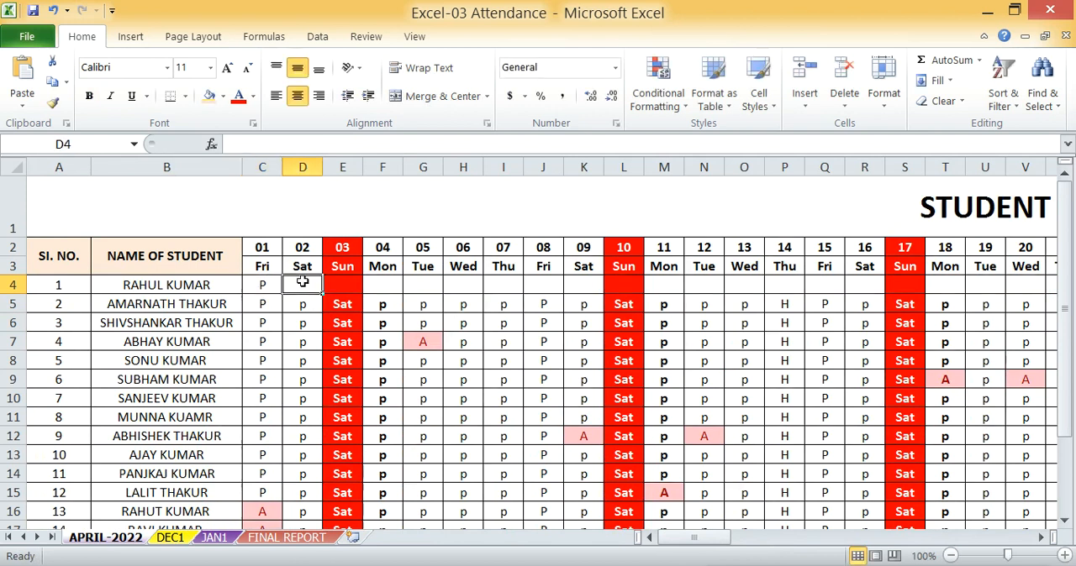
pyautogui.press('Right')
pyautogui.write('A')
pyautogui.press('Right')
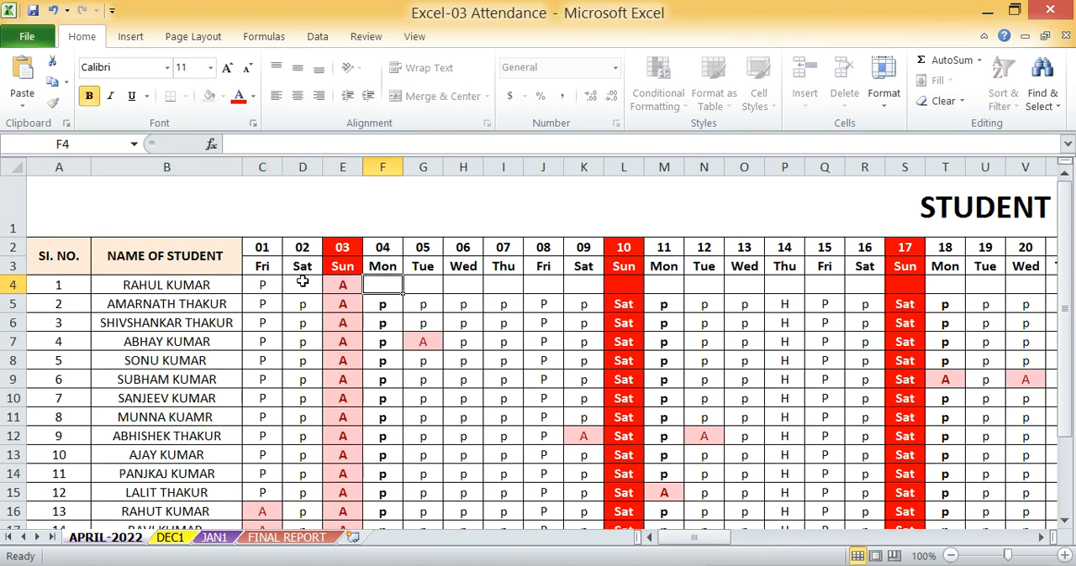
pyautogui.press('Left')
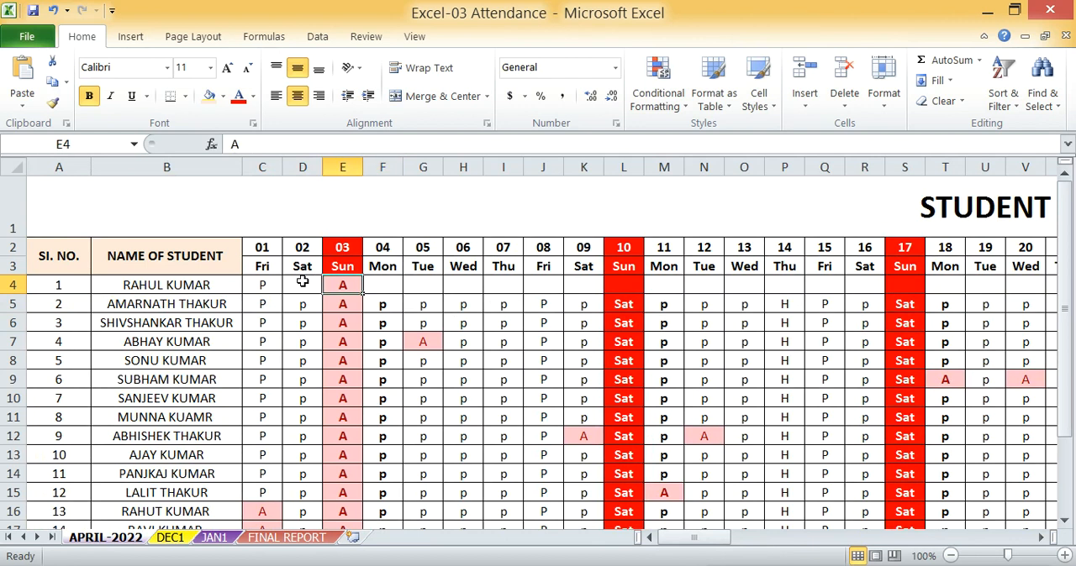
pyautogui.write('S')
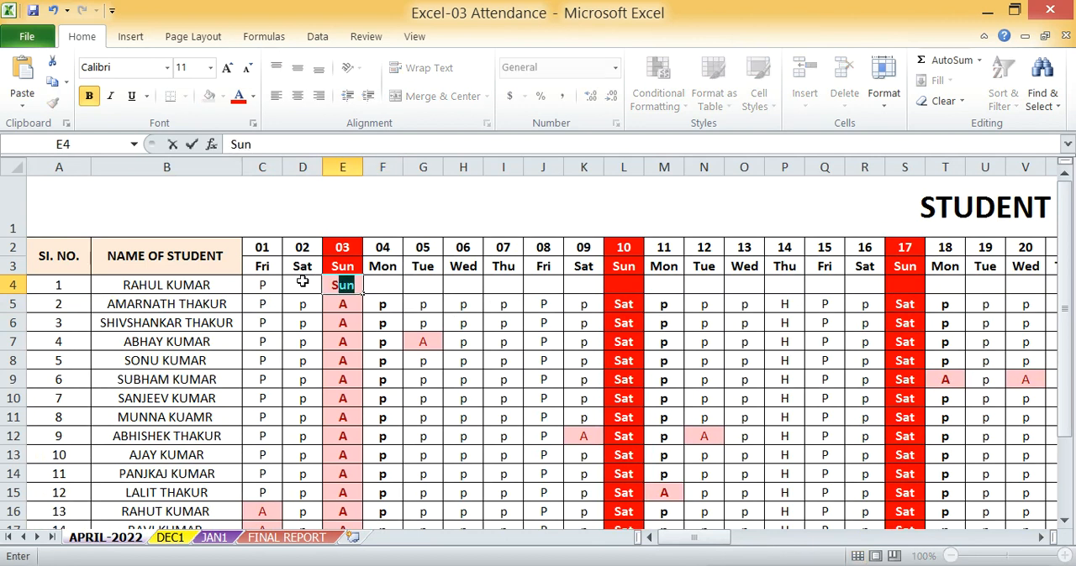
pyautogui.press('Return')
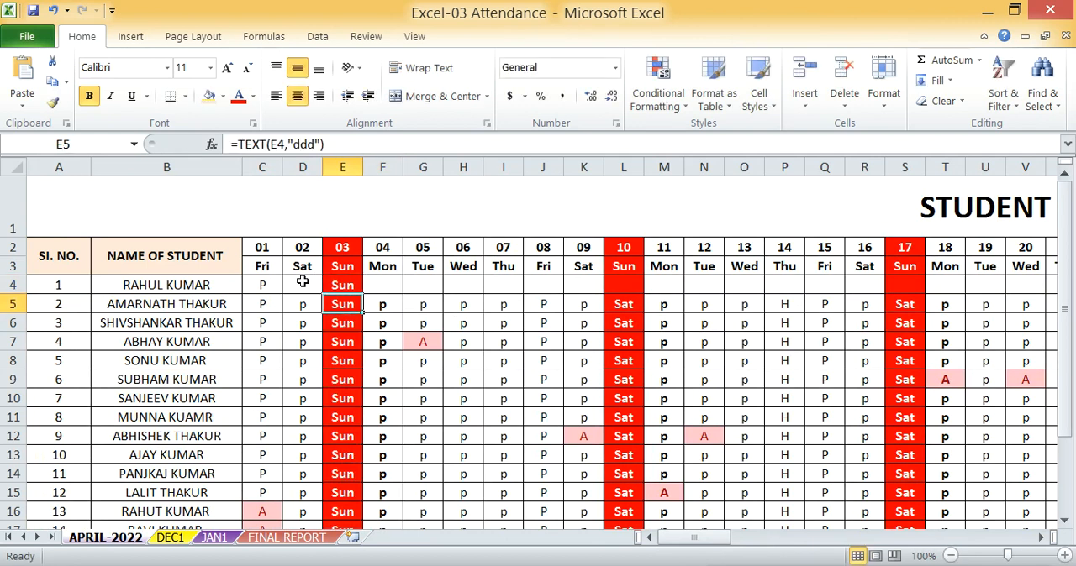
# Mark the first student absent with A on 2 April in D4
pyautogui.click(303, 283)
pyautogui.write('A')
pyautogui.press('Tab')
# Mark the first student present with P for 4 to 9 April, cells F4 to K4
pyautogui.press('Tab')
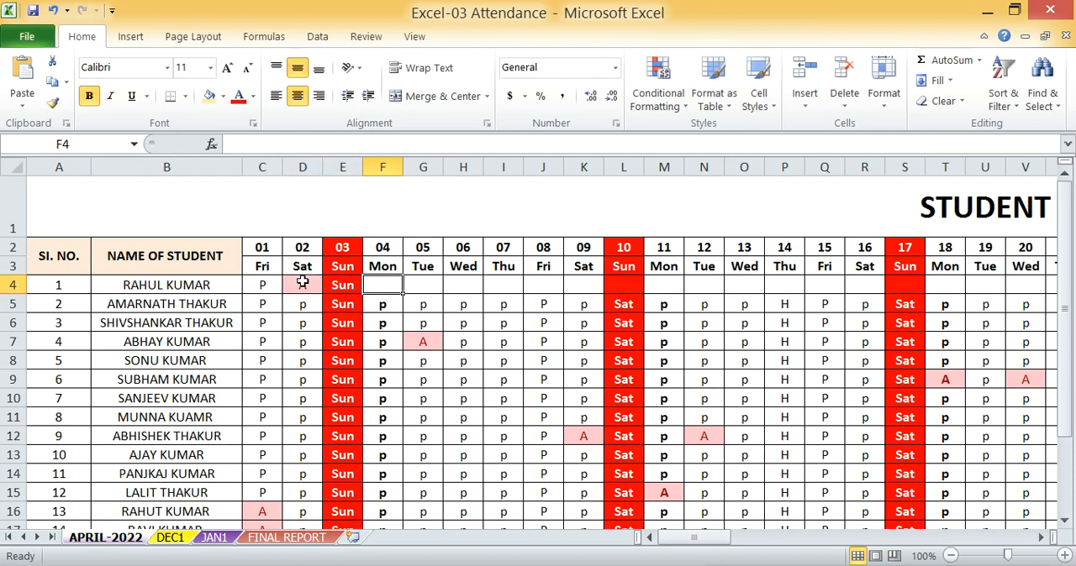
pyautogui.write('P')
pyautogui.press('Tab')
pyautogui.write('p')
pyautogui.press('Tab')
pyautogui.write('p')
pyautogui.press('Tab')
pyautogui.write('p')
pyautogui.press('Tab')
pyautogui.write('P')
pyautogui.press('Tab')
pyautogui.write('P')
pyautogui.press('Tab')
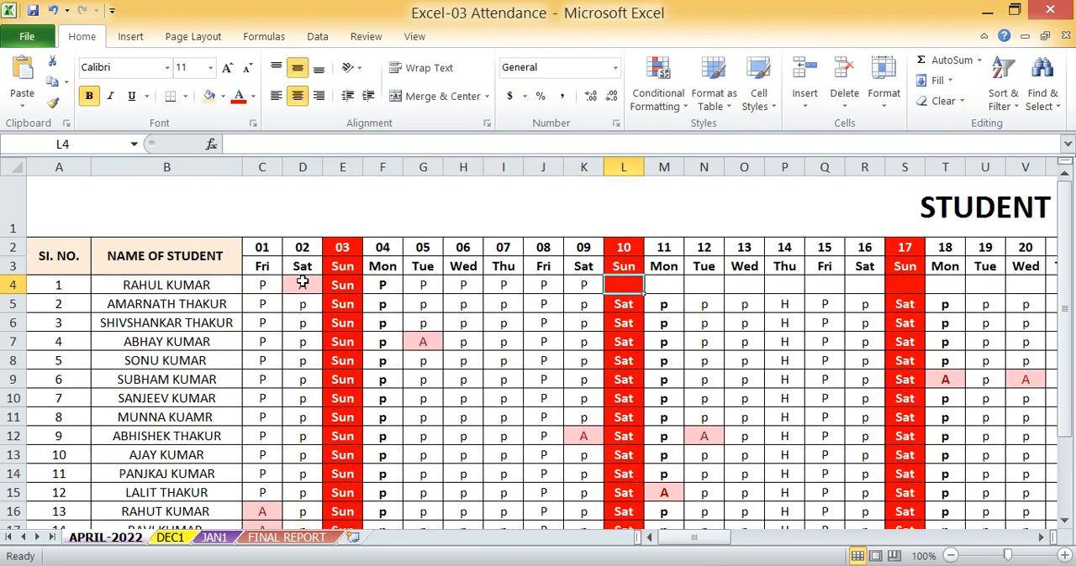
# Enter Sun for 10 April in L4 of the first student's row
pyautogui.write('SU')
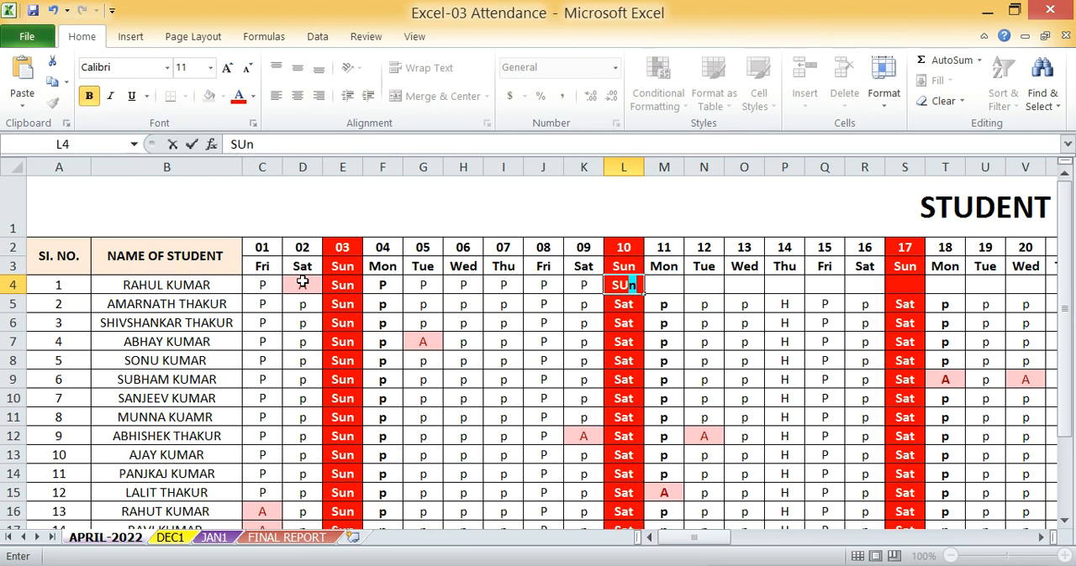
pyautogui.press('Tab')
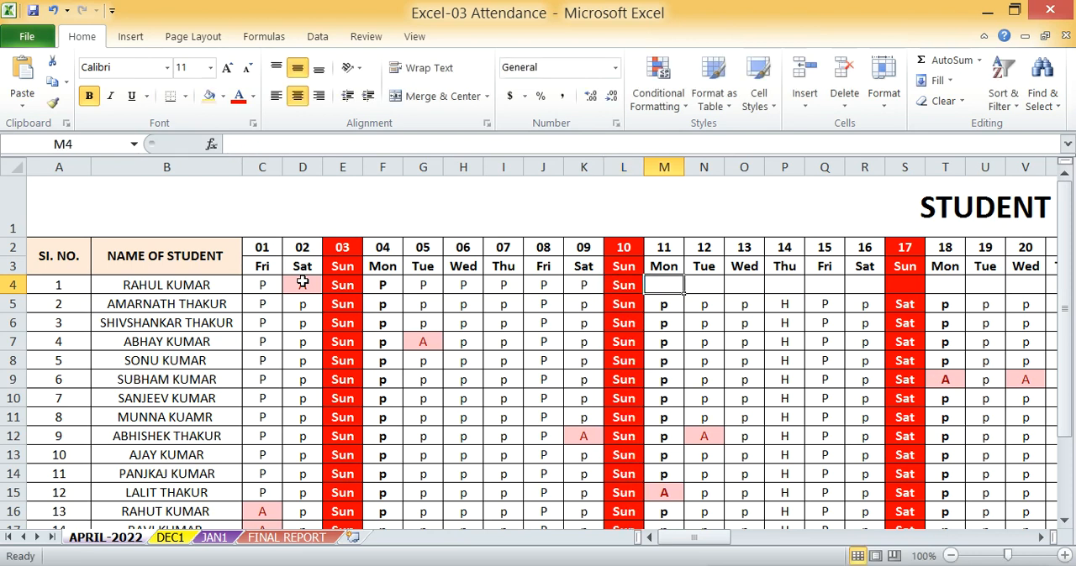
pyautogui.write('p')
pyautogui.press('Tab')
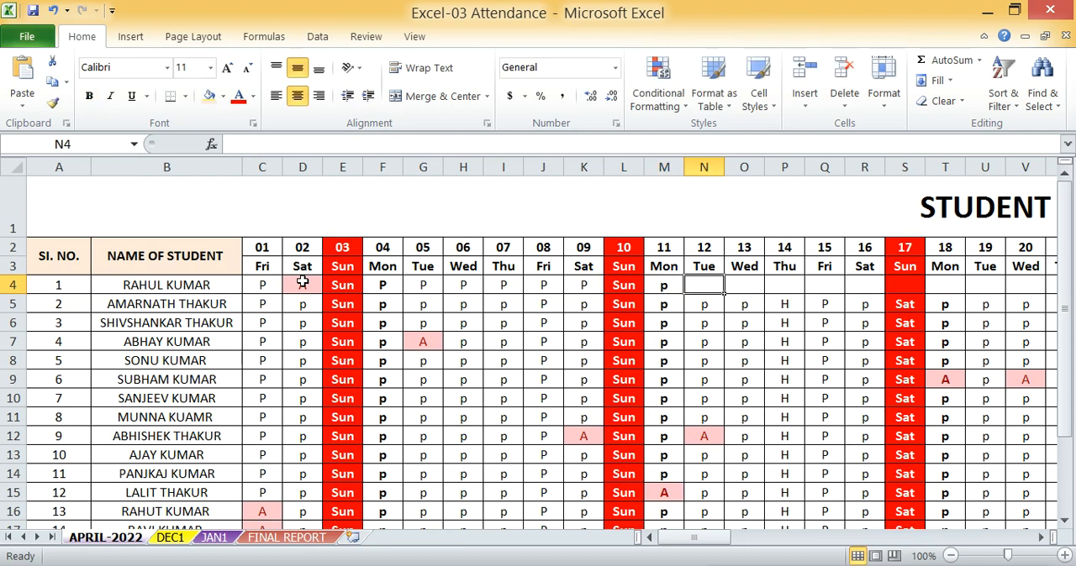
pyautogui.write('p')
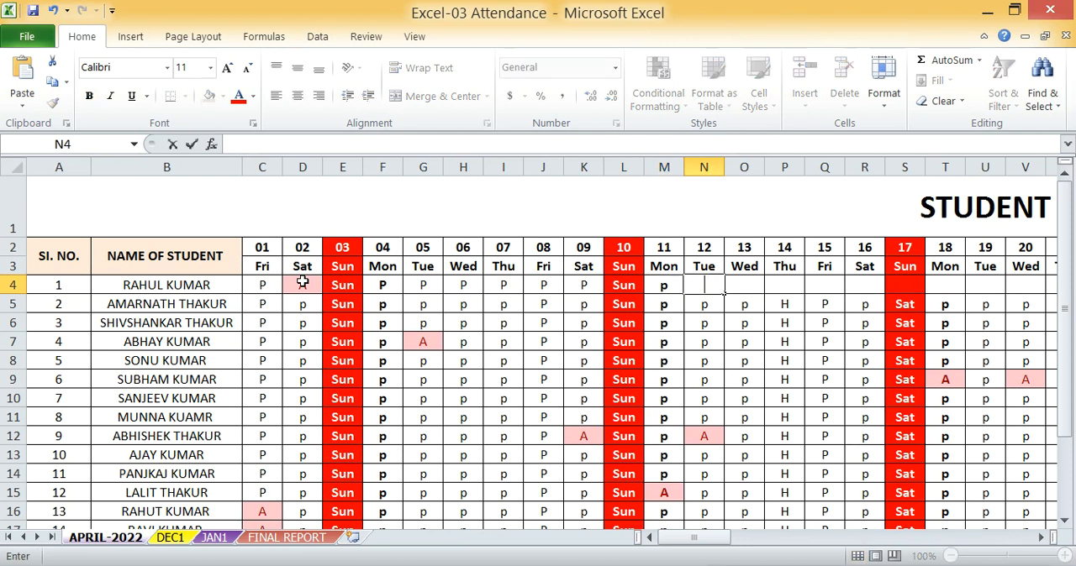
# Mark the first student present with a capital P for 11 to 14 April, cells M4 to P4
pyautogui.click(665, 285)
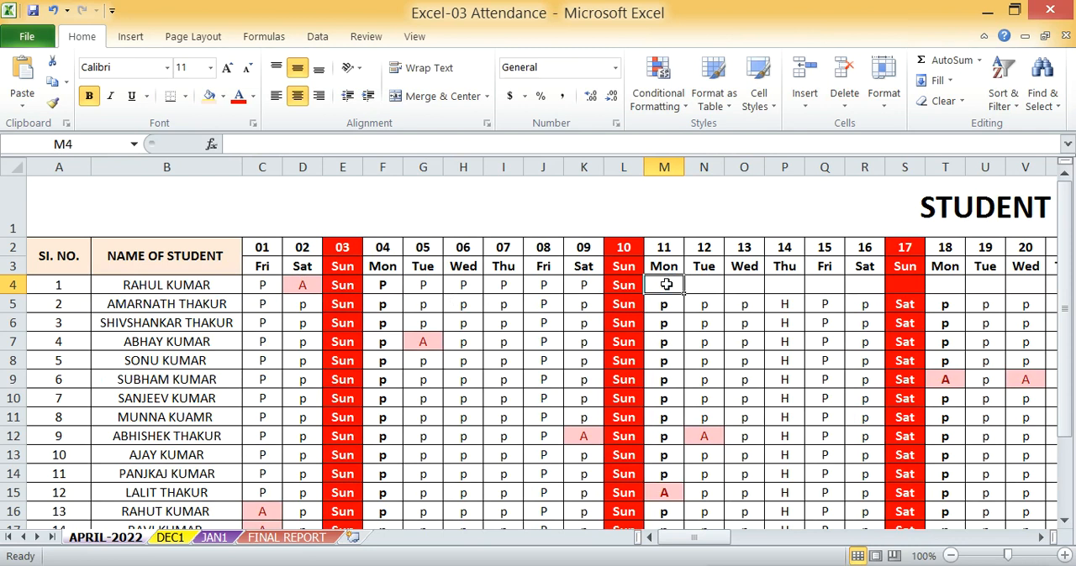
pyautogui.write('p')
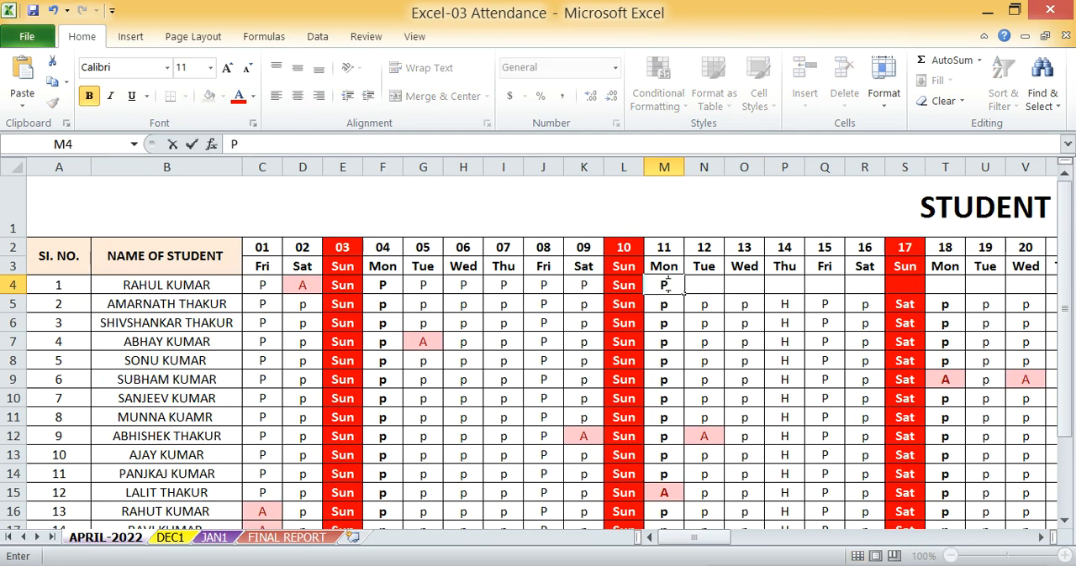
pyautogui.press('Tab')
pyautogui.write('p')
pyautogui.press('Tab')
pyautogui.write('p')
pyautogui.press('Tab')
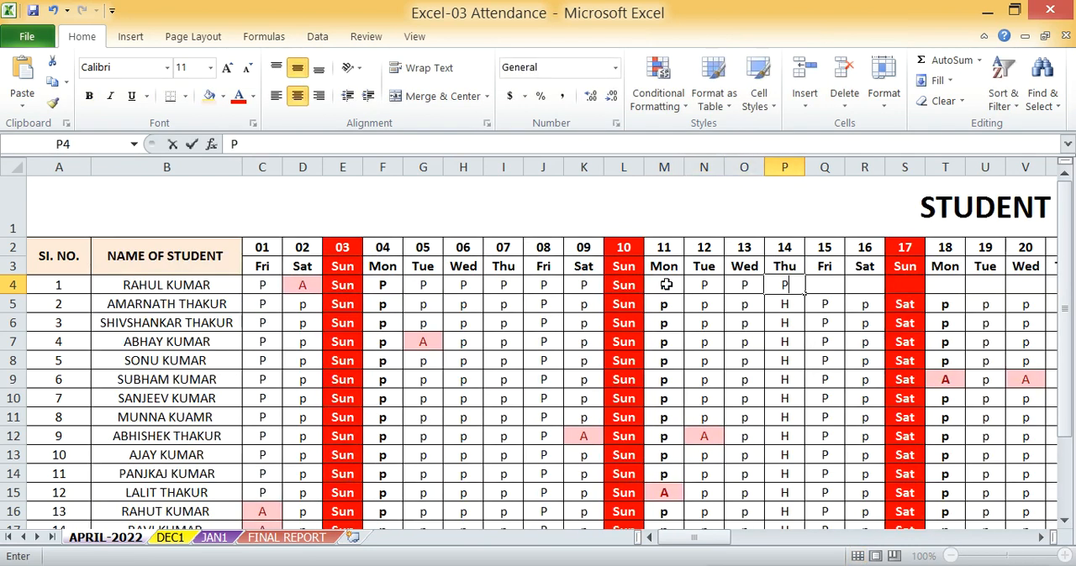
pyautogui.write('P')
pyautogui.press('Tab')
# In the first student's row, enter A for 15 and 16 April and SUN for 17 April
pyautogui.write('A')
pyautogui.press('Tab')
pyautogui.write('A')
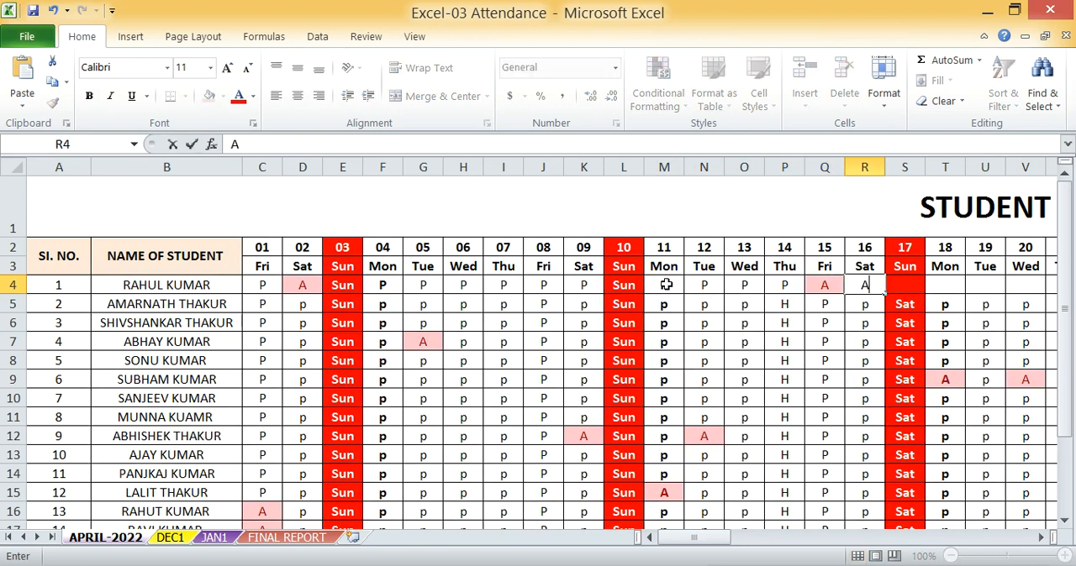
pyautogui.press('Tab')
pyautogui.press('Tab')
pyautogui.hotkey('shift', 'Tab')
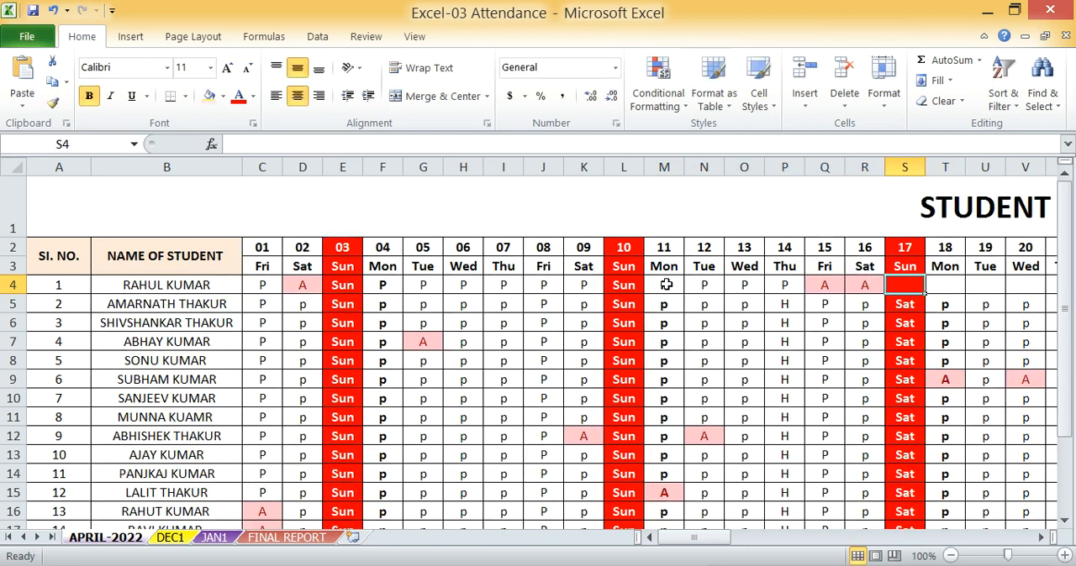
pyautogui.write('SUN')
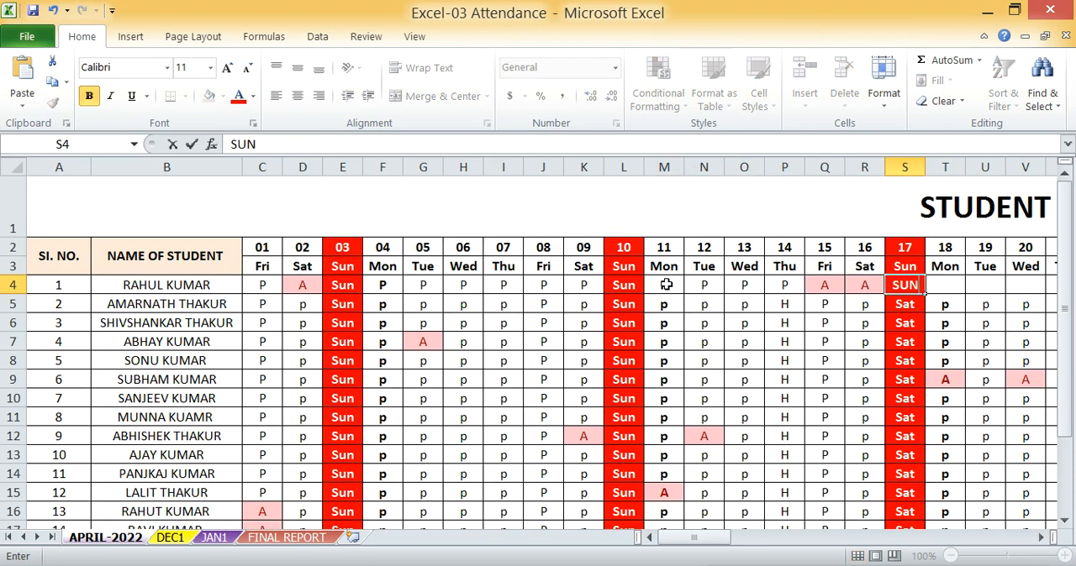
pyautogui.click(937, 287)
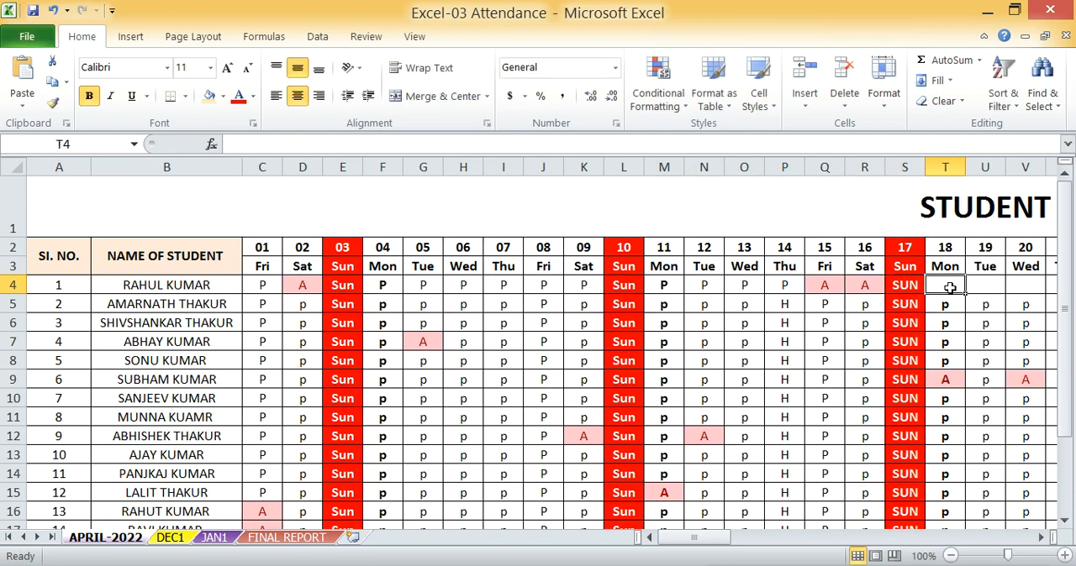
# In the first student's row, enter P for 18 April, A for 19 April and P for 20 April
pyautogui.write('P')
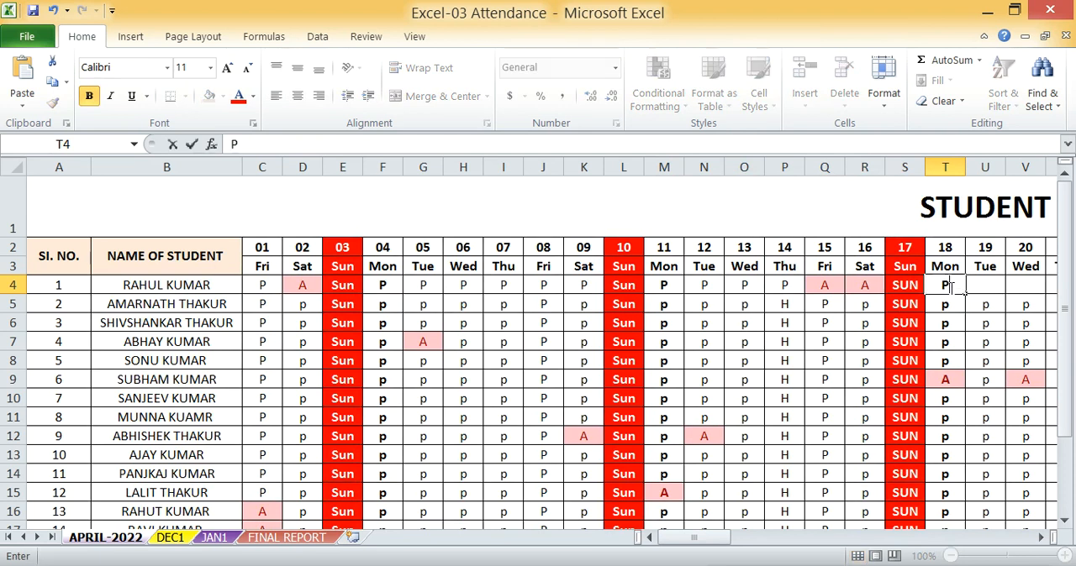
pyautogui.press('Tab')
pyautogui.write('A')
pyautogui.press('Tab')
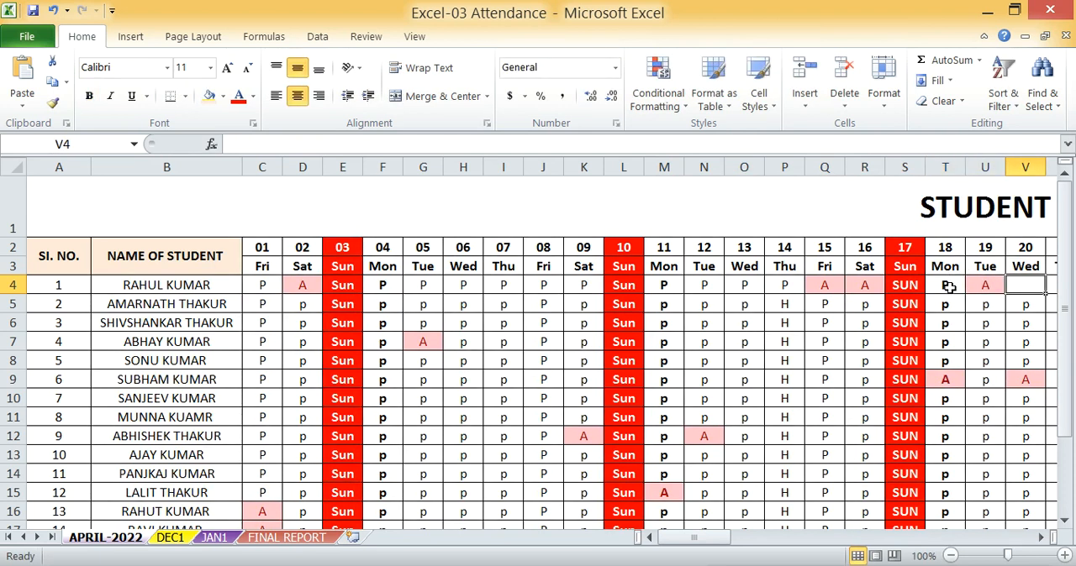
pyautogui.write('P')
pyautogui.press('Tab')
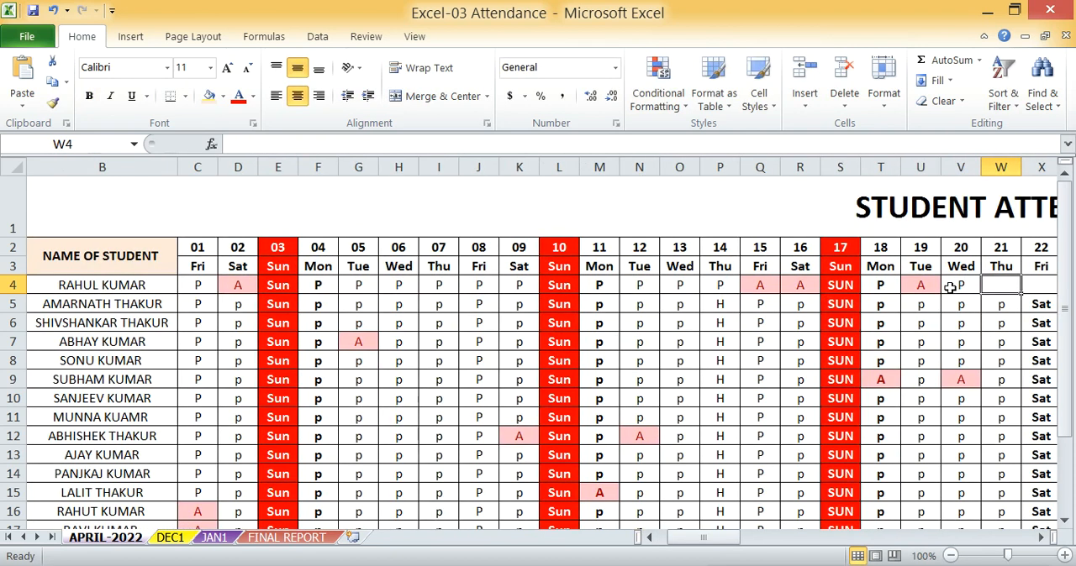
# In the first student's row, enter P for 21 to 23 April and SUN for 24 April
pyautogui.write('P')
pyautogui.press('Tab')
pyautogui.write('P')
pyautogui.press('Tab')
pyautogui.write('P')
pyautogui.press('Tab')
pyautogui.press('Tab')
pyautogui.click(951, 288)
pyautogui.write('SU')
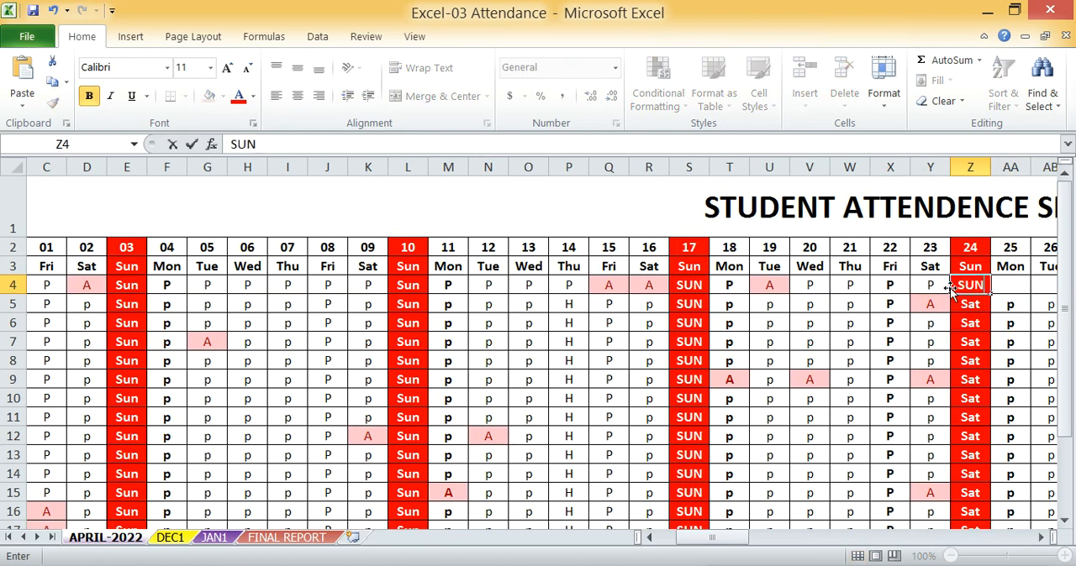
pyautogui.write('N')
pyautogui.press('Tab')
pyautogui.press('Tab')
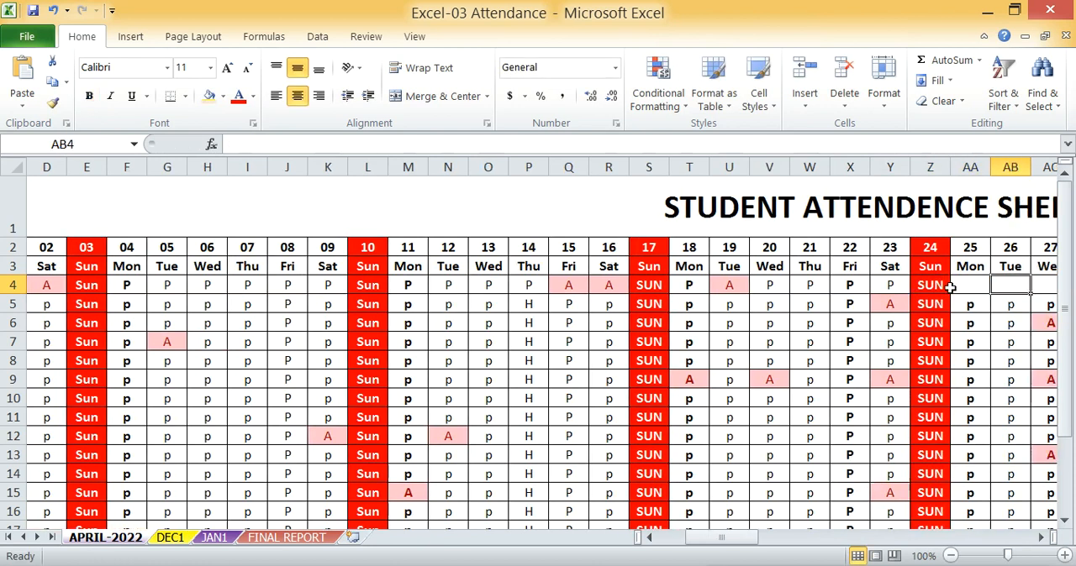
# Mark the first student present with P for 25 to 27 April, cells AA4 to AC4
pyautogui.click(951, 287)
pyautogui.write('p')
pyautogui.press('Tab')
pyautogui.write('P')
pyautogui.press('Tab')
pyautogui.write('P')
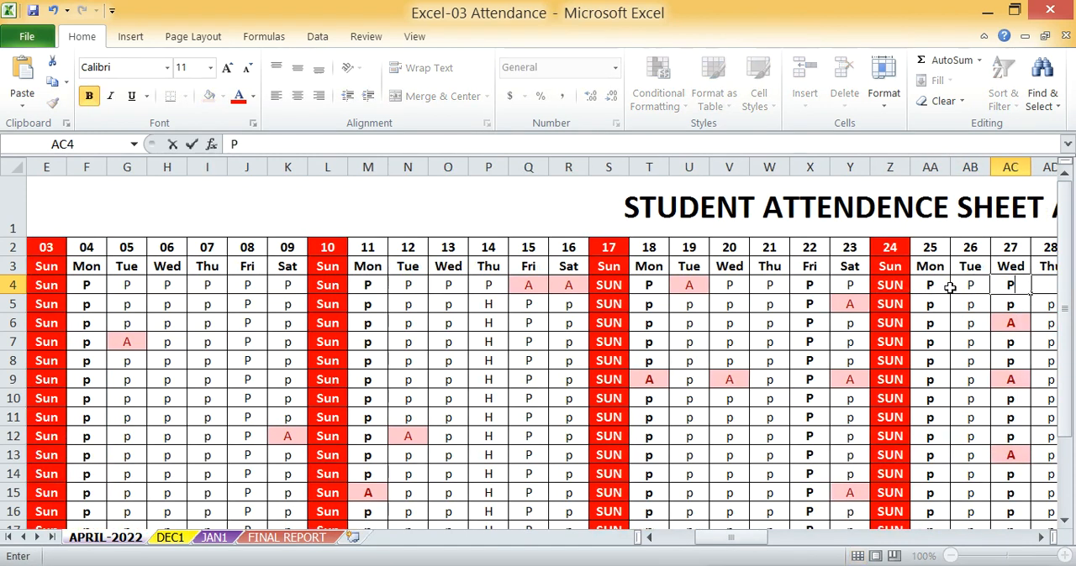
pyautogui.press('Tab')
# Enter H for 28 to 30 April in the first student's row and check the row's present, absent and holiday totals
pyautogui.write('H')
pyautogui.press('Tab')
pyautogui.write('H')
pyautogui.press('Tab')
pyautogui.write('H')
pyautogui.press('Tab')
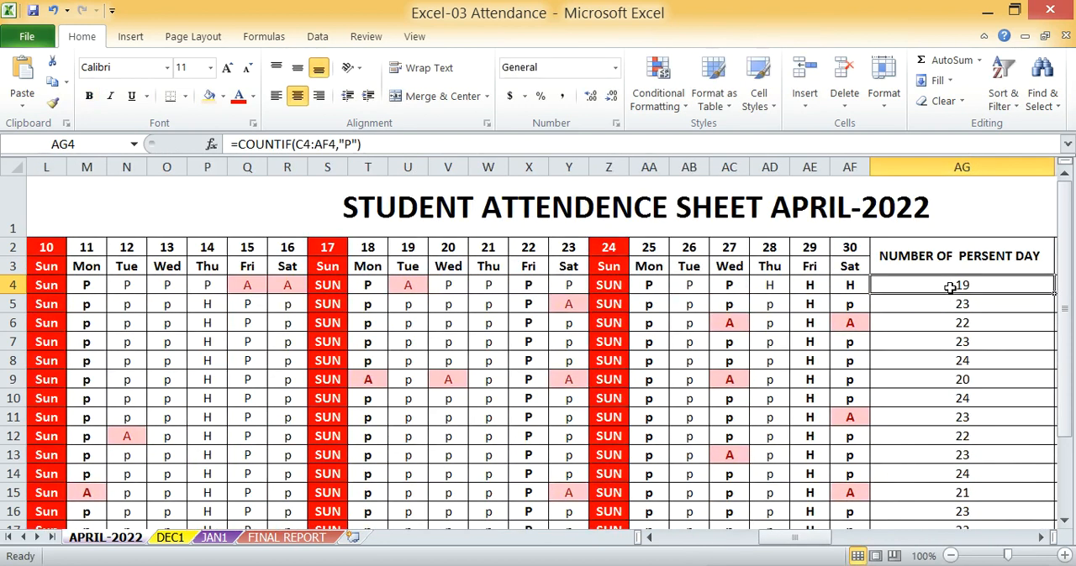
pyautogui.press('Tab')
pyautogui.press('Tab')
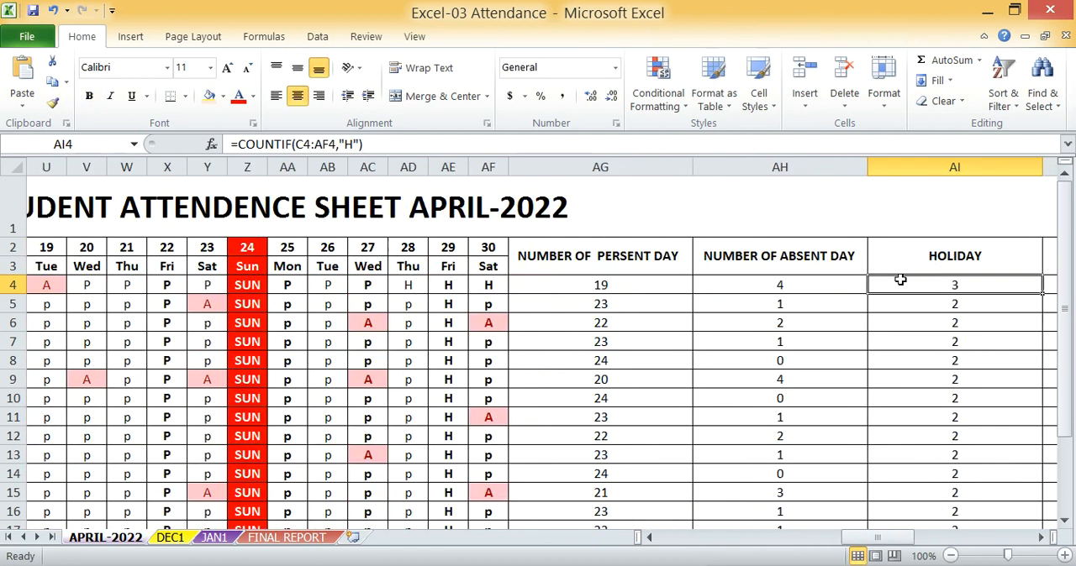
# Clear the existing present-day counts in column AG from AG4 down
pyautogui.click(593, 287)
pyautogui.moveTo(601, 286); pyautogui.dragTo(638, 442)
pyautogui.press('Delete')
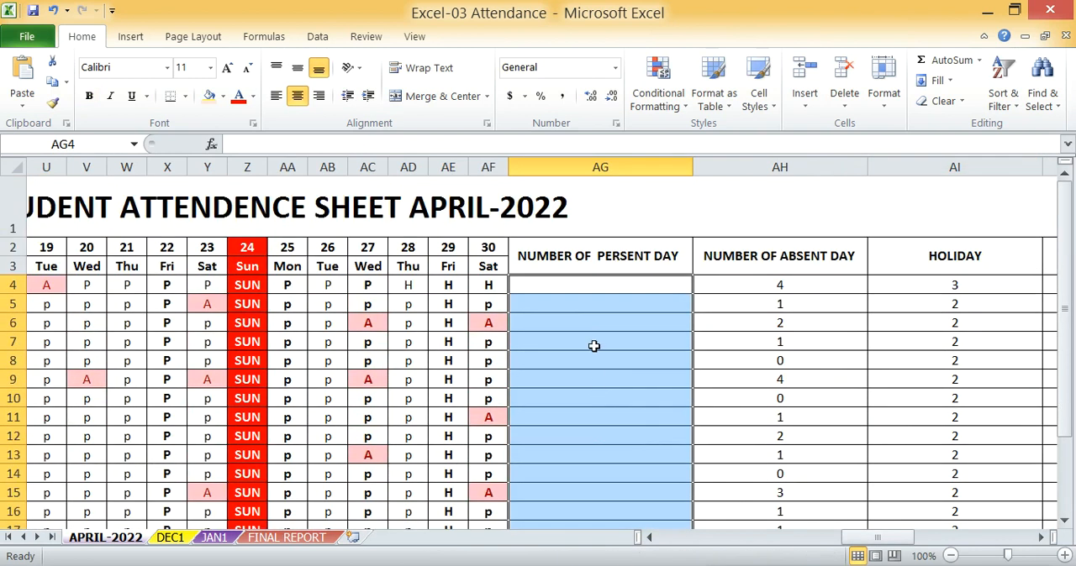
# Enter =COUNTIF(C4:AF4,"p") in AG4 to count the first student's present days
pyautogui.click(594, 283)
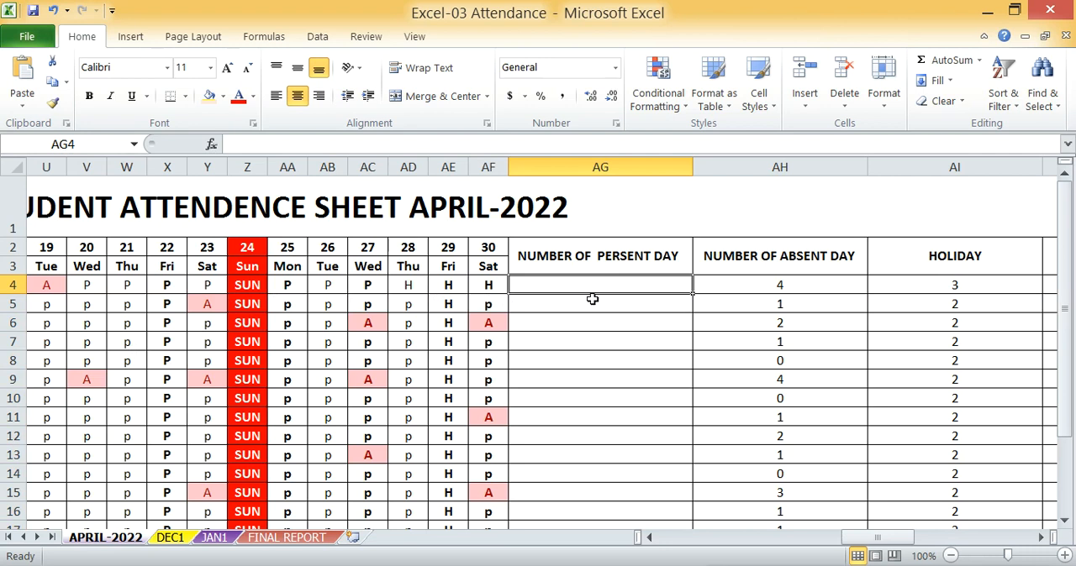
pyautogui.write('=')
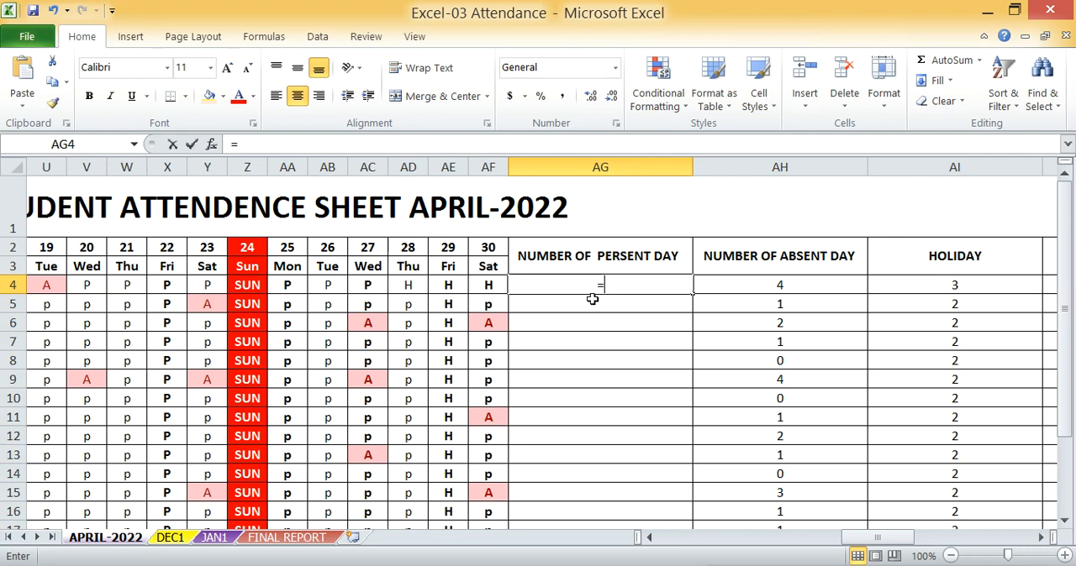
pyautogui.write('COUNTIF')
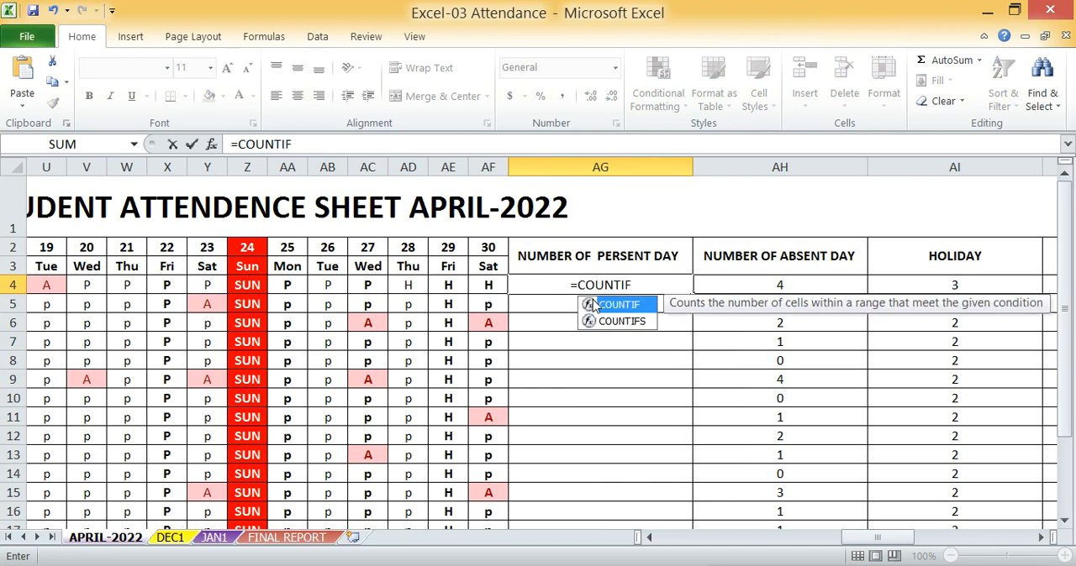
pyautogui.doubleClick(593, 304)
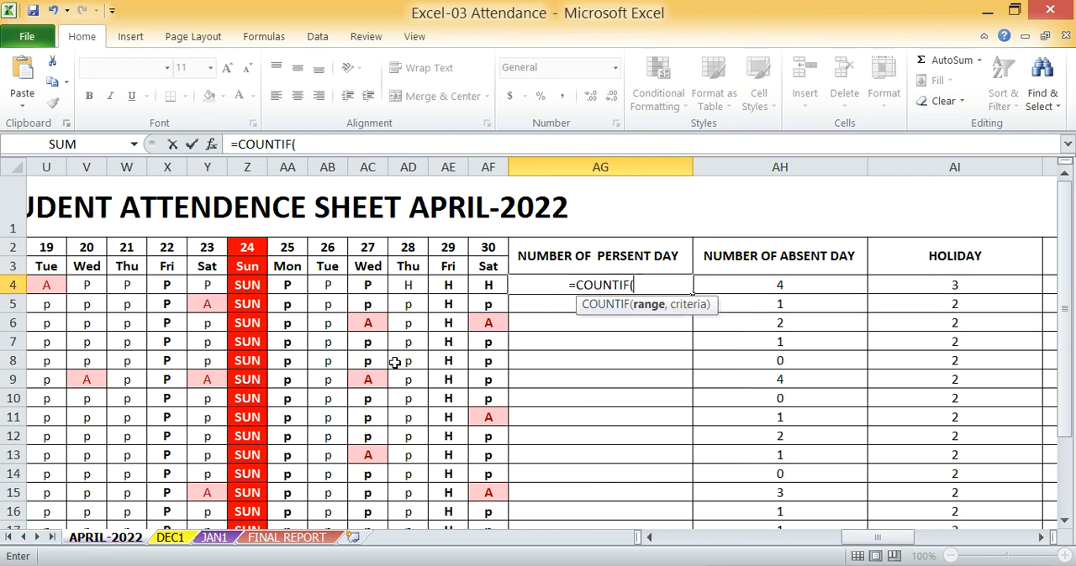
pyautogui.moveTo(862, 545); pyautogui.dragTo(652, 542)
pyautogui.moveTo(257, 285); pyautogui.dragTo(853, 284)
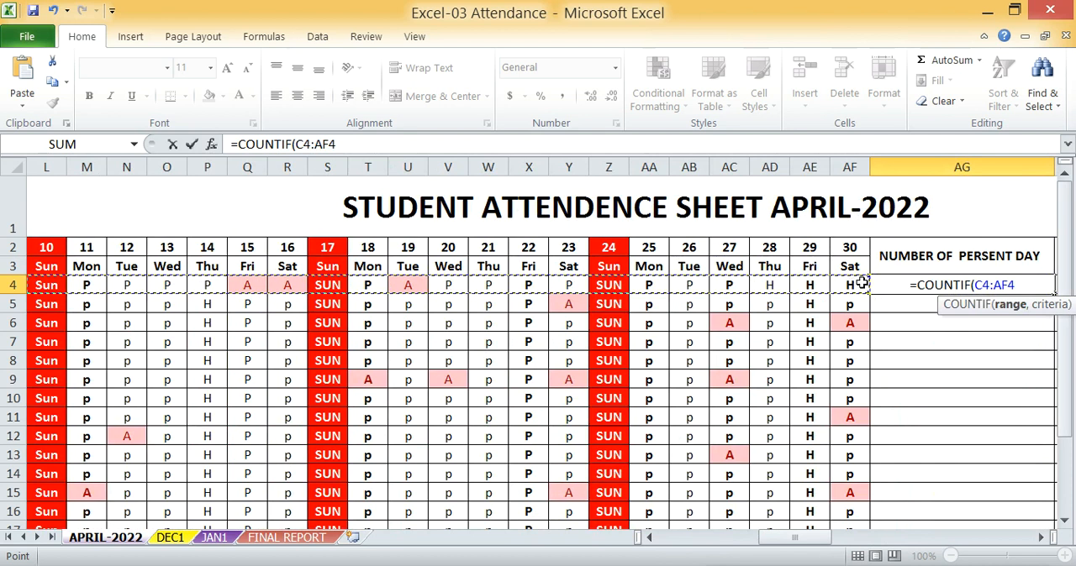
pyautogui.write(',')
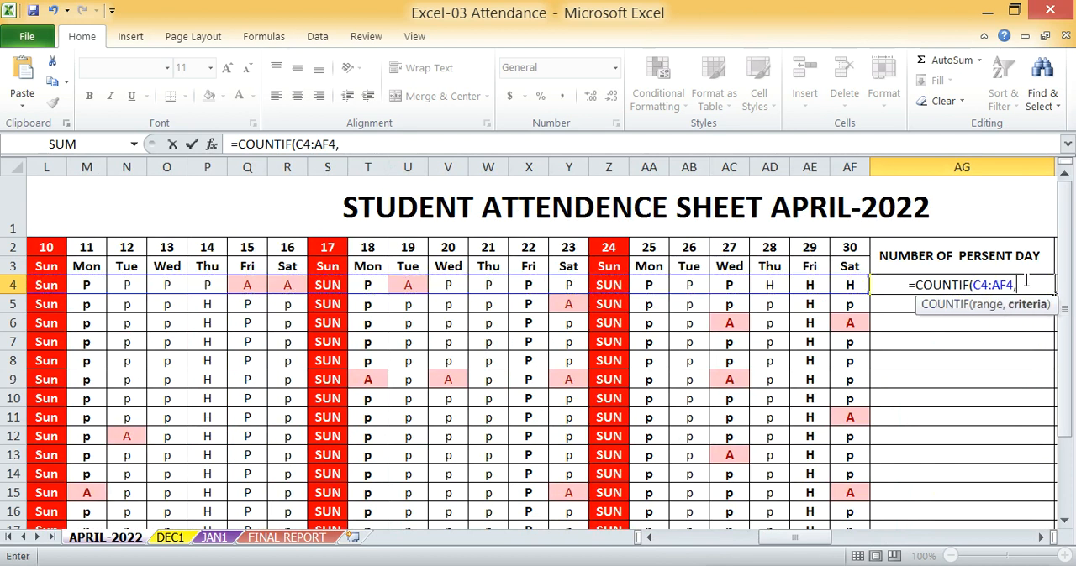
pyautogui.write('"')
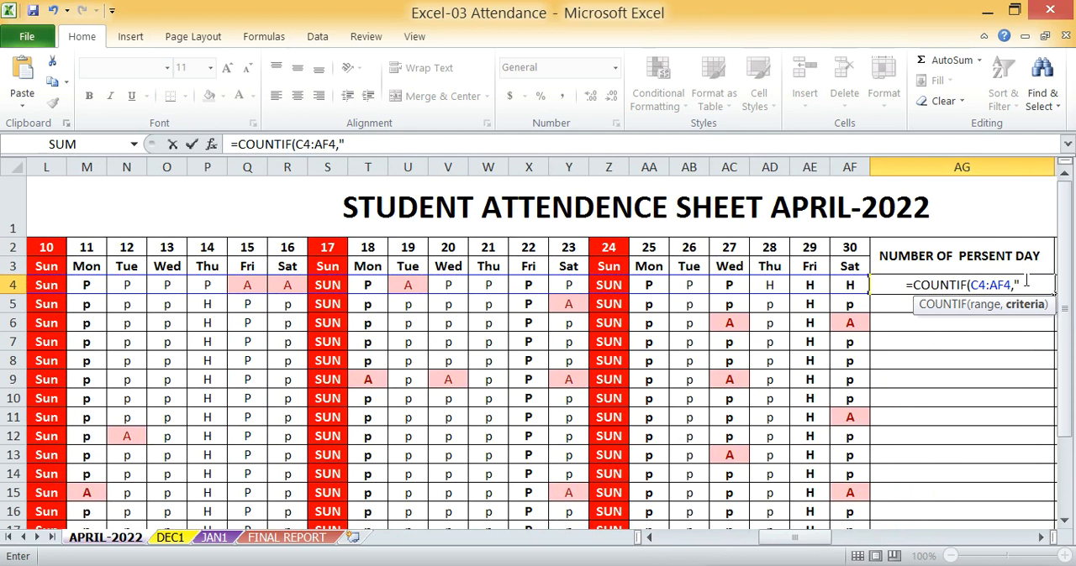
pyautogui.write('P')
pyautogui.press('BackSpace')
pyautogui.write('p"')
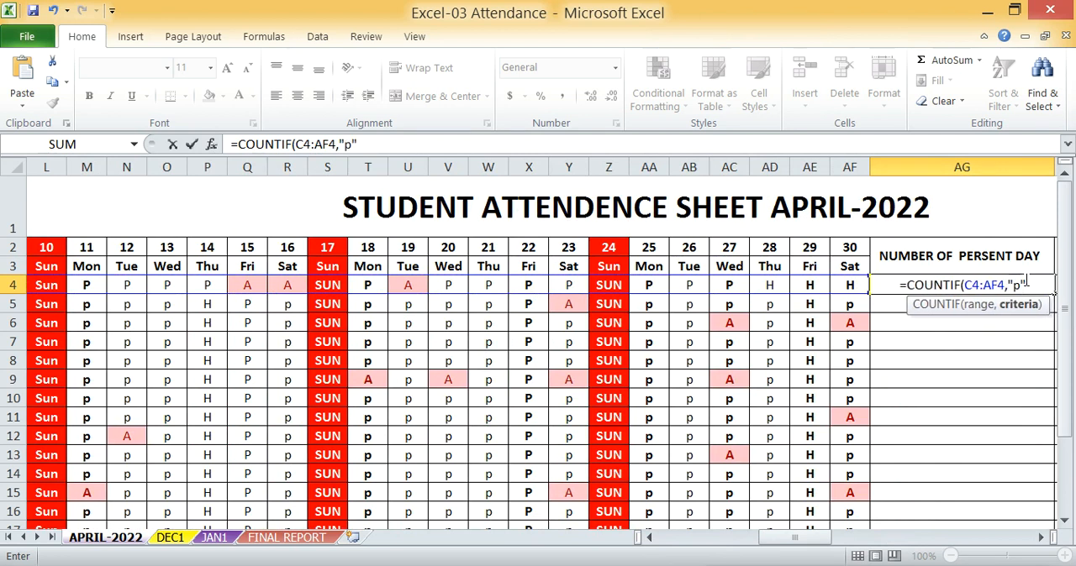
pyautogui.write(')')
pyautogui.press('Return')
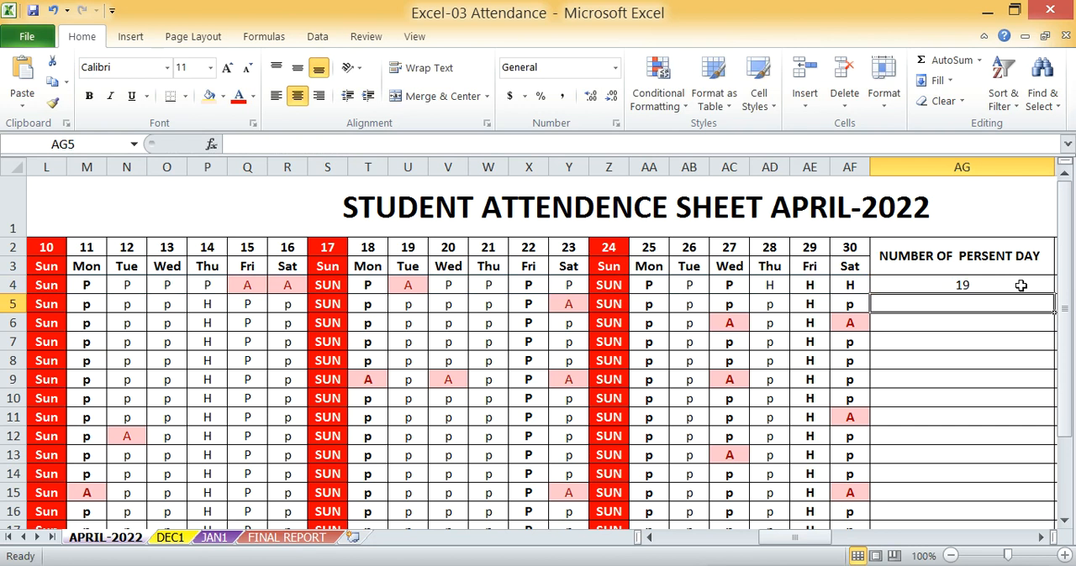
pyautogui.click(1020, 286)
# Clear the existing absent-day counts in column AH, cells AH4 to AH20
pyautogui.moveTo(794, 538); pyautogui.dragTo(906, 536)
pyautogui.click(288, 285)
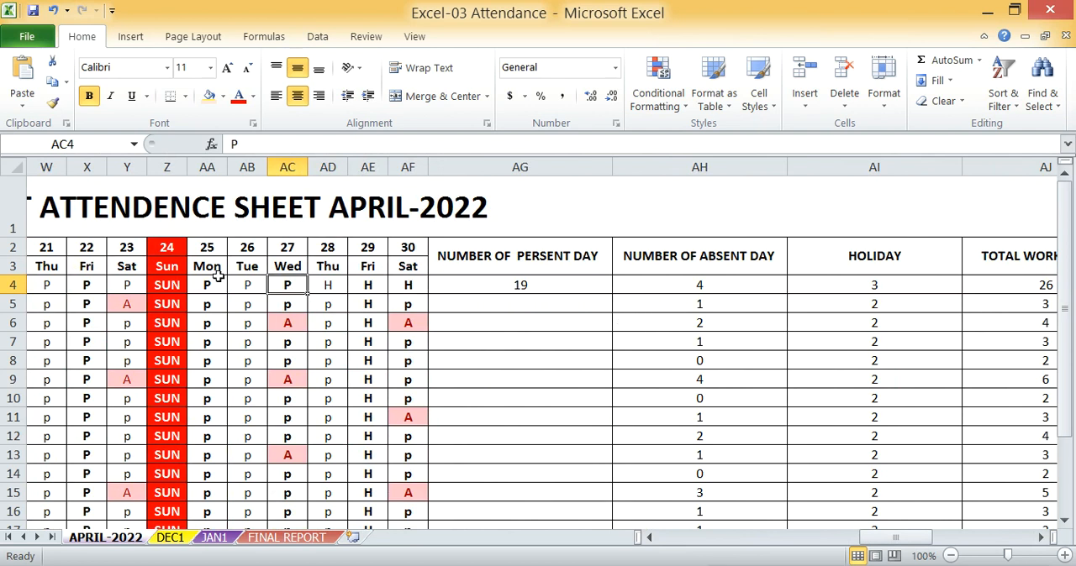
pyautogui.moveTo(720, 289); pyautogui.dragTo(727, 426)
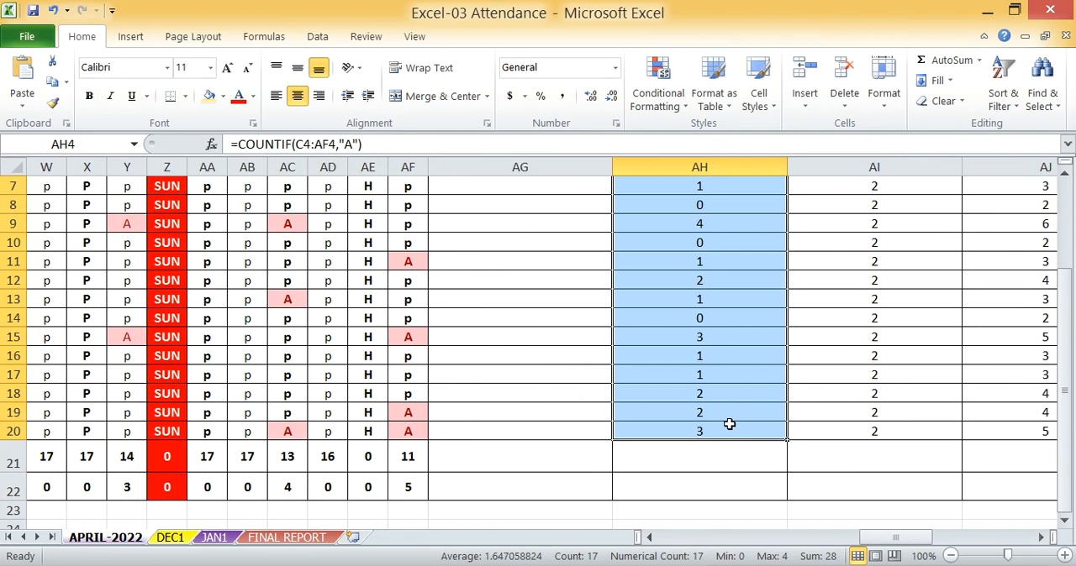
pyautogui.press('Delete')
# Enter =COUNTIF(C4:AF4, "A") in AH4 to count the first student's absent days
pyautogui.click(686, 283)
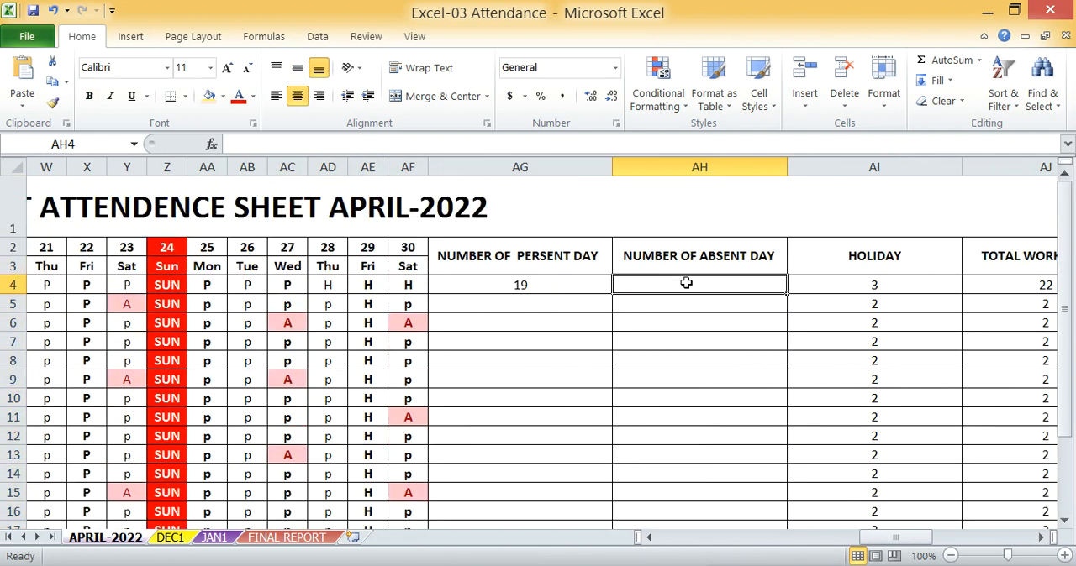
pyautogui.write('=')
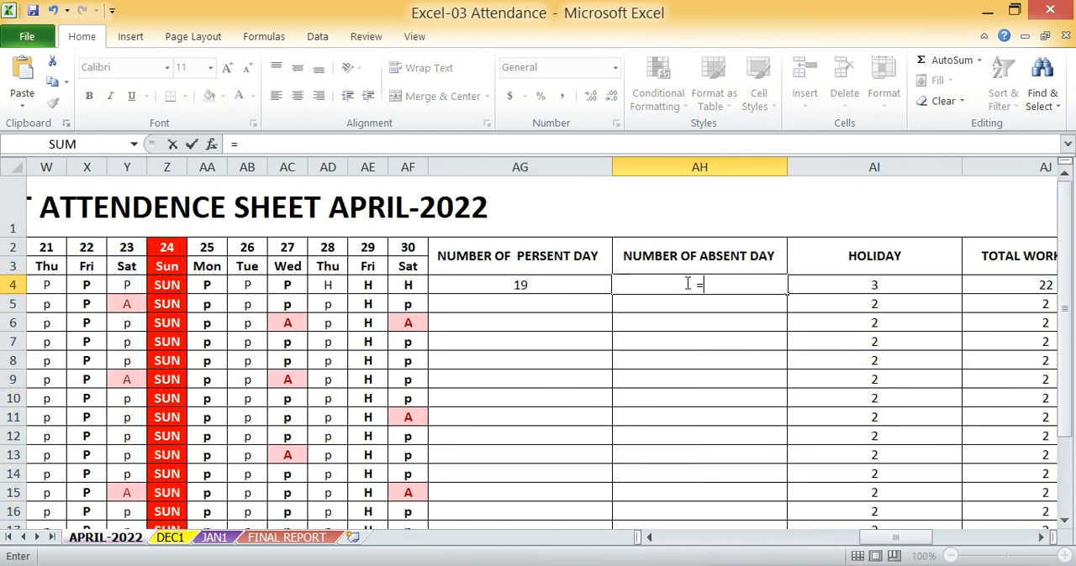
pyautogui.write('COUNT')
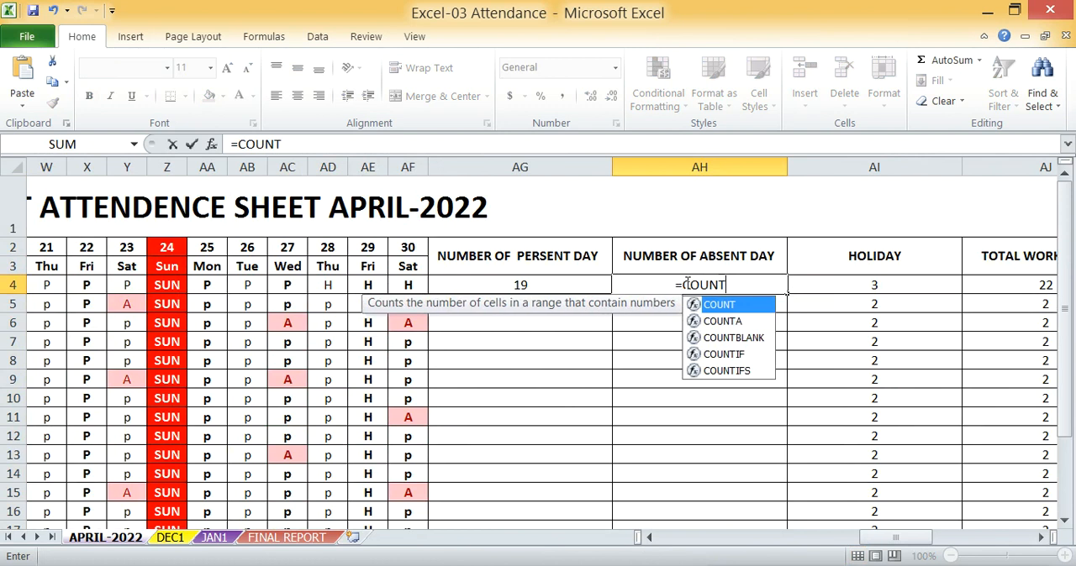
pyautogui.write('IF(')
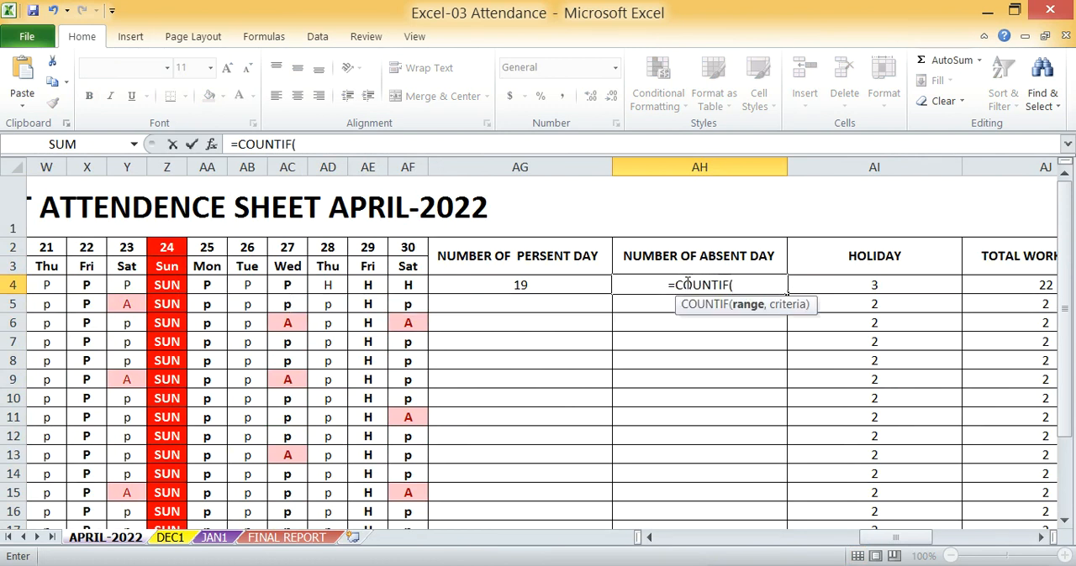
pyautogui.moveTo(895, 538); pyautogui.dragTo(694, 538)
pyautogui.moveTo(261, 285); pyautogui.dragTo(498, 286)
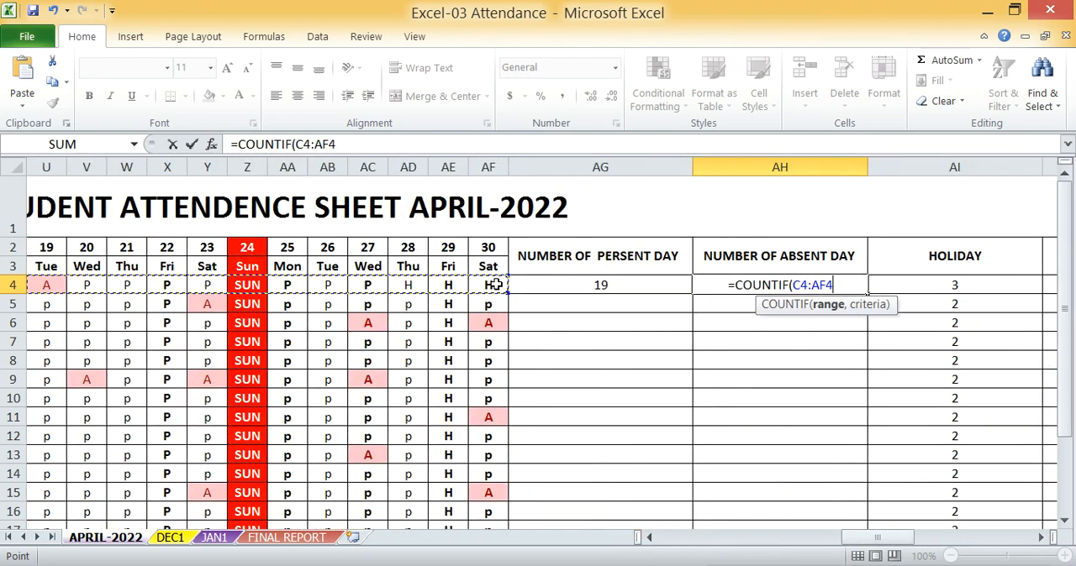
pyautogui.write(', "')
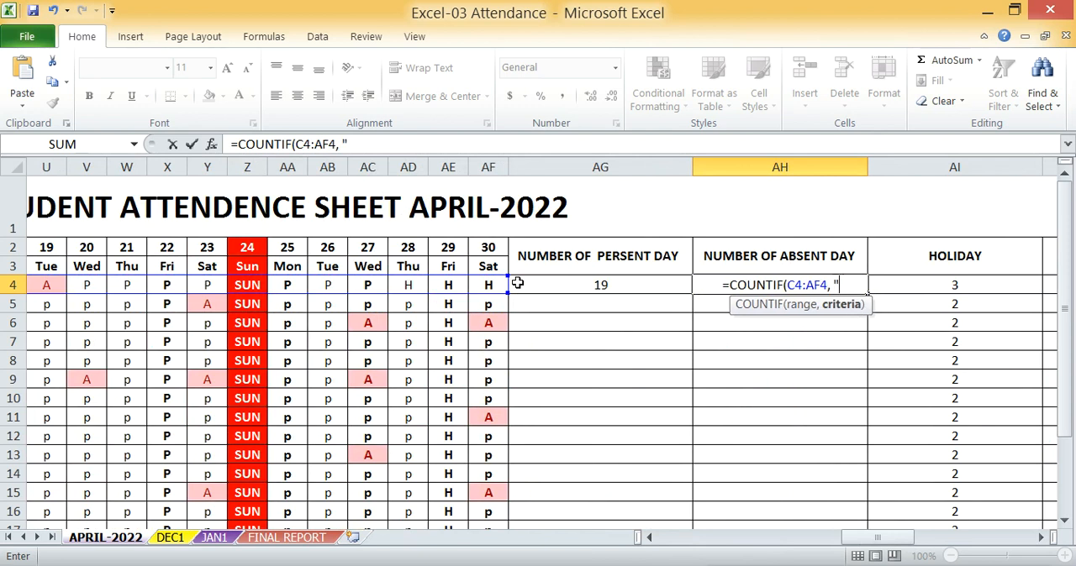
pyautogui.write('A")')
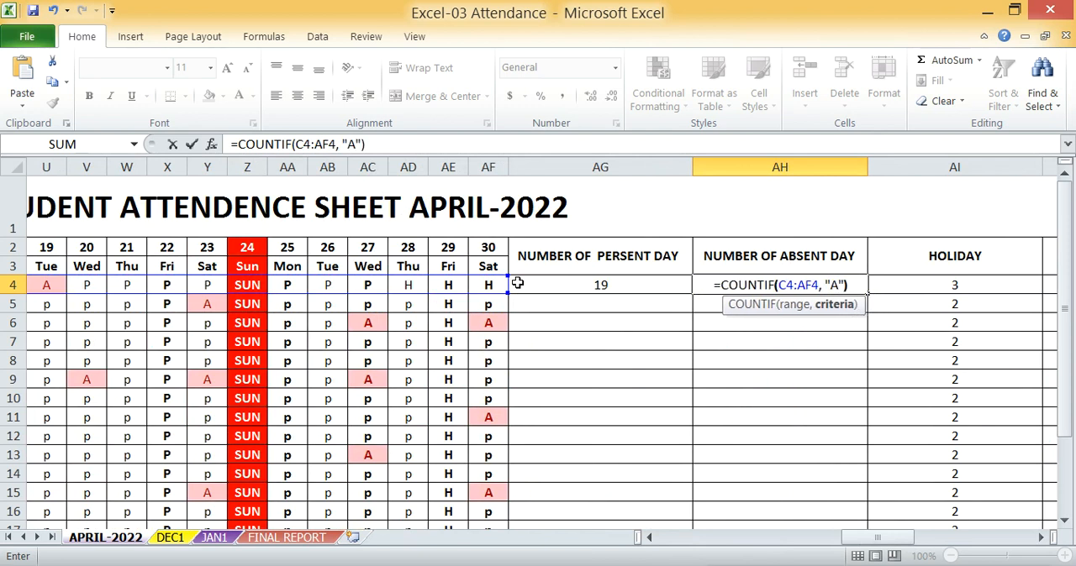
pyautogui.press('Return')
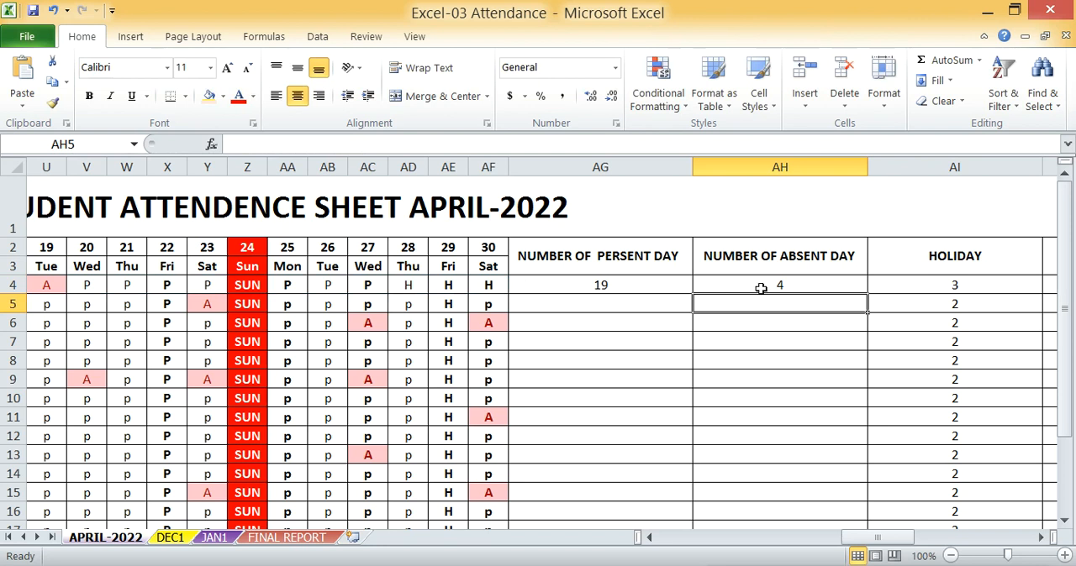
pyautogui.click(762, 287)
# Clear the existing holiday counts in column AI from AI4 down
pyautogui.press('Right')
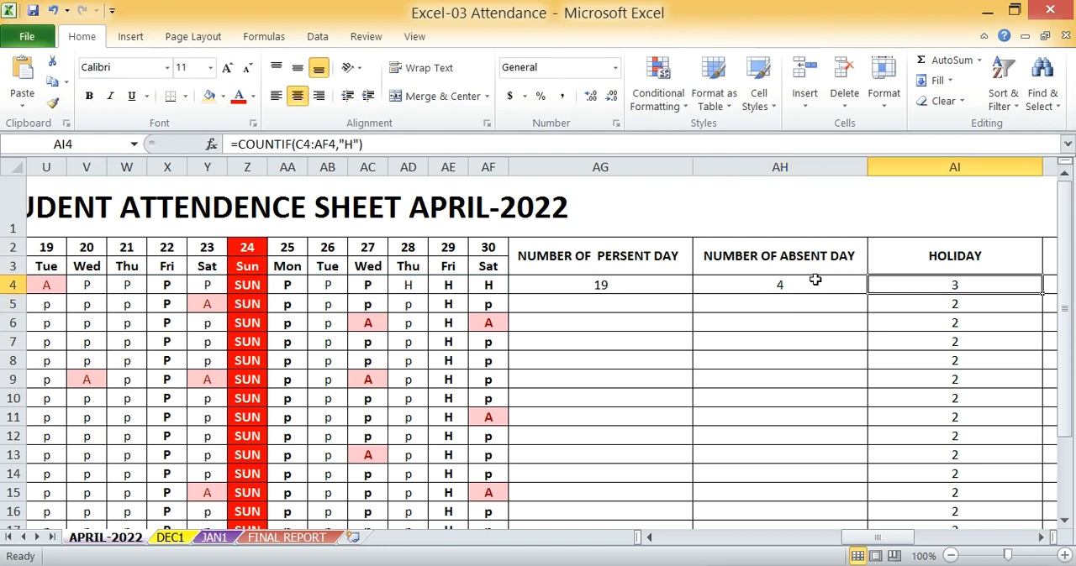
pyautogui.moveTo(974, 290); pyautogui.dragTo(972, 435)
pyautogui.press('Delete')
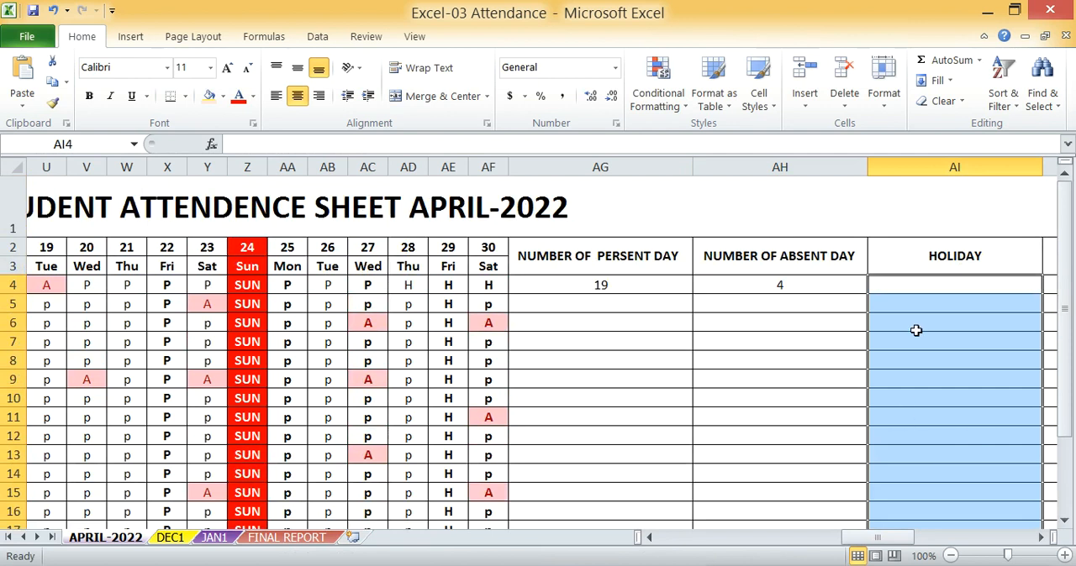
# Enter =COUNTIF(C4:AF4, "H") in AI4 to count the first student's holidays
pyautogui.click(934, 289)
pyautogui.write('=')
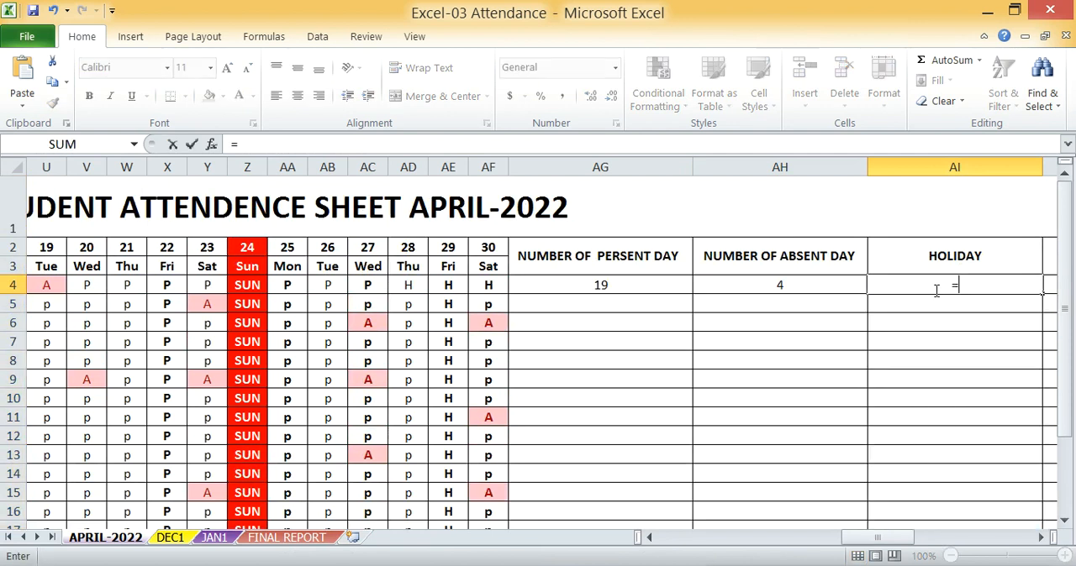
pyautogui.write('COUNT')
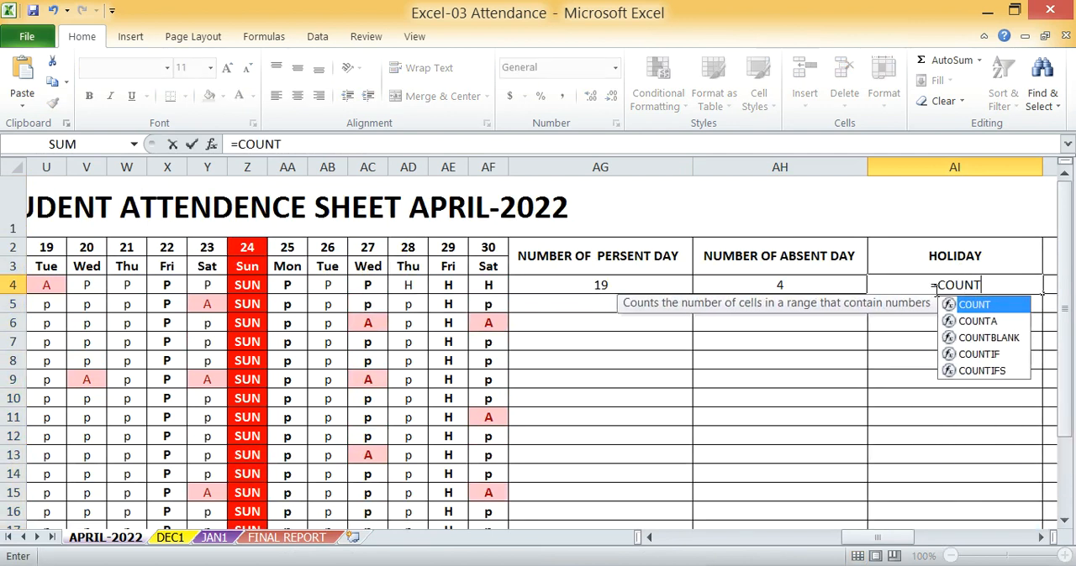
pyautogui.write('IF')
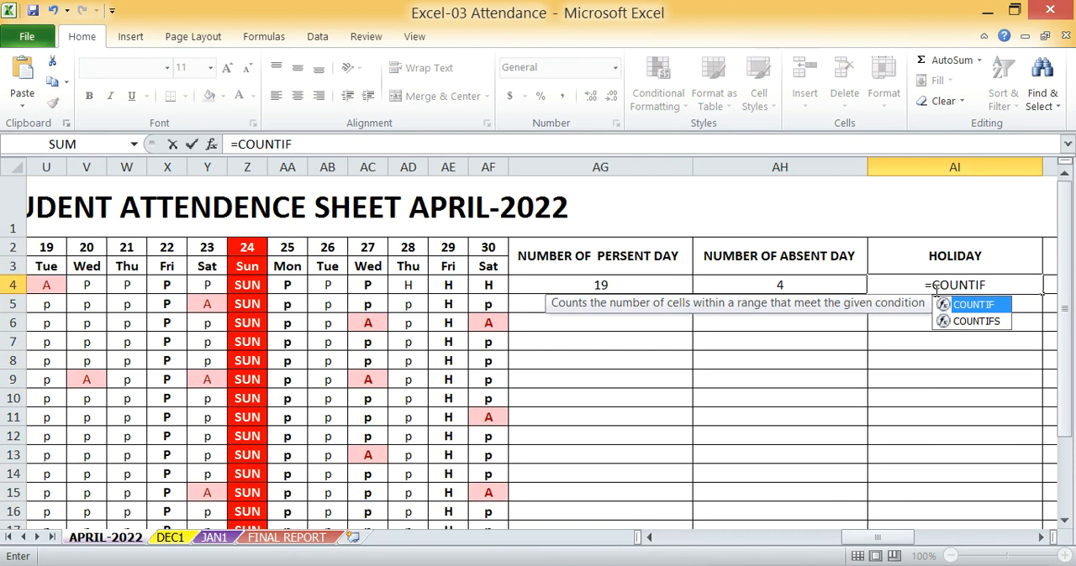
pyautogui.write('(')
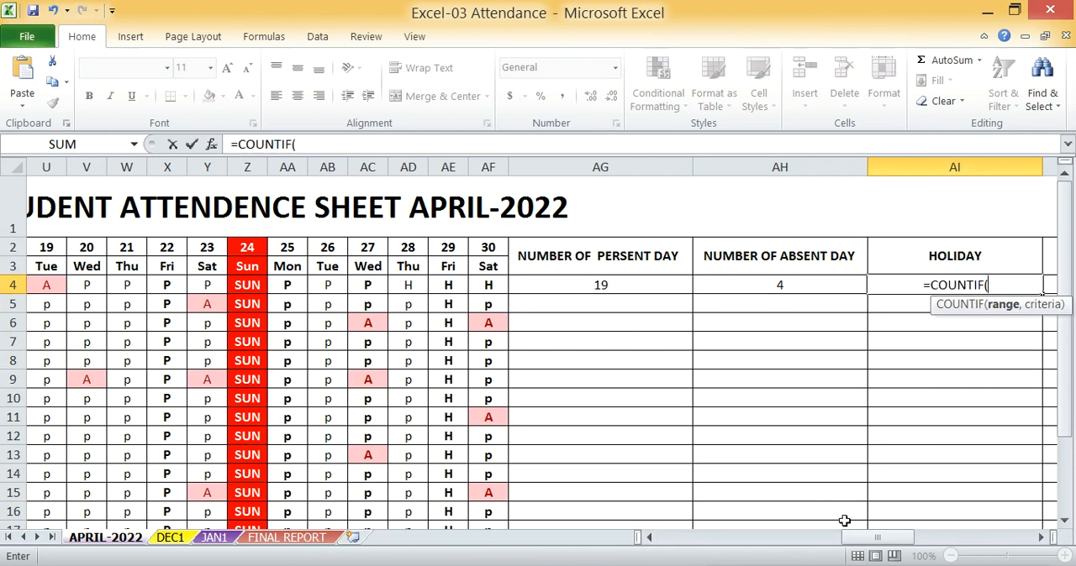
pyautogui.moveTo(868, 539); pyautogui.dragTo(651, 556)
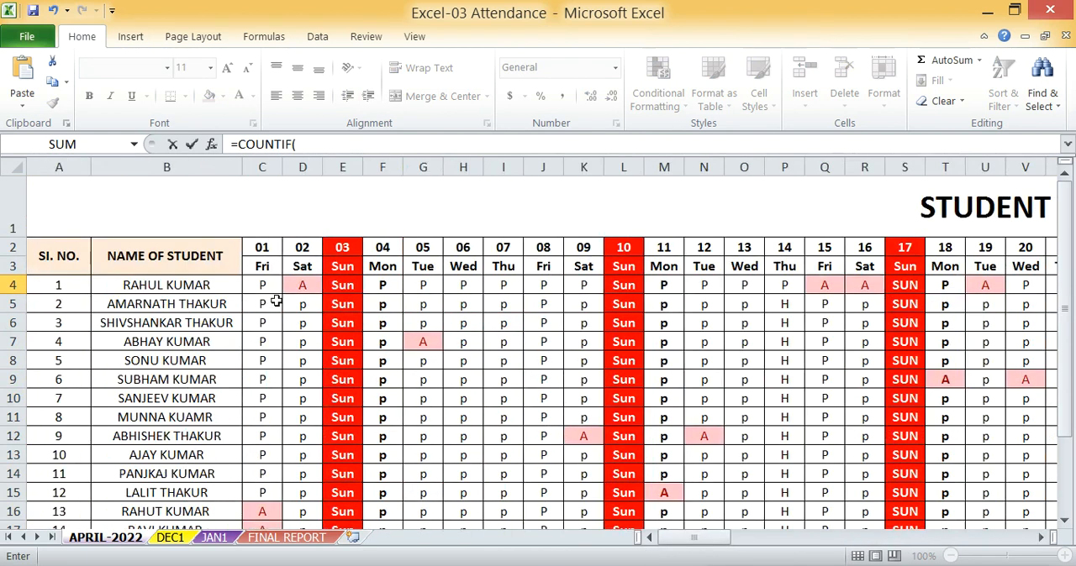
pyautogui.moveTo(262, 285); pyautogui.dragTo(648, 290)
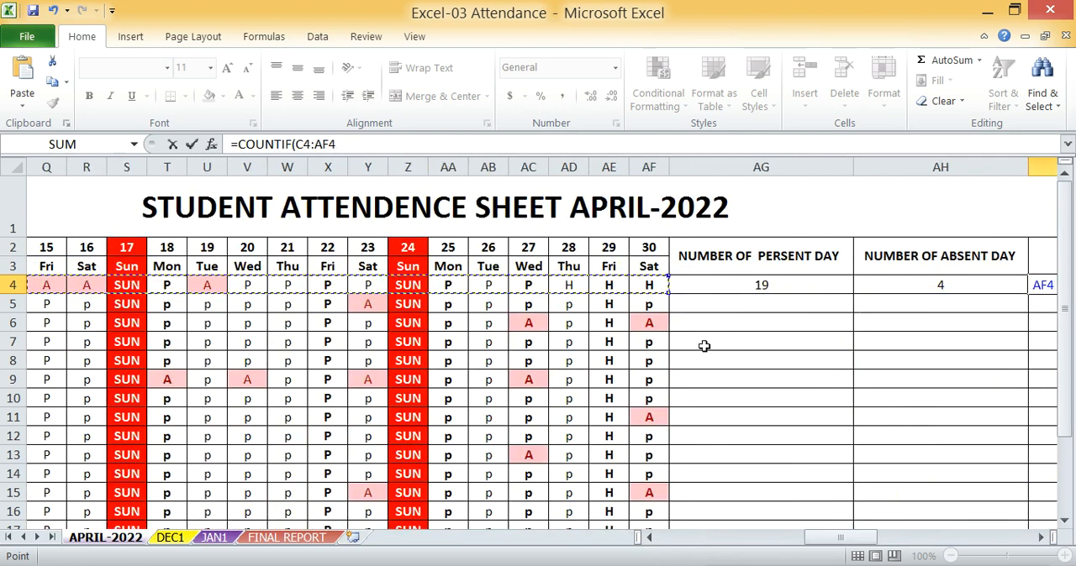
pyautogui.moveTo(841, 537); pyautogui.dragTo(971, 542)
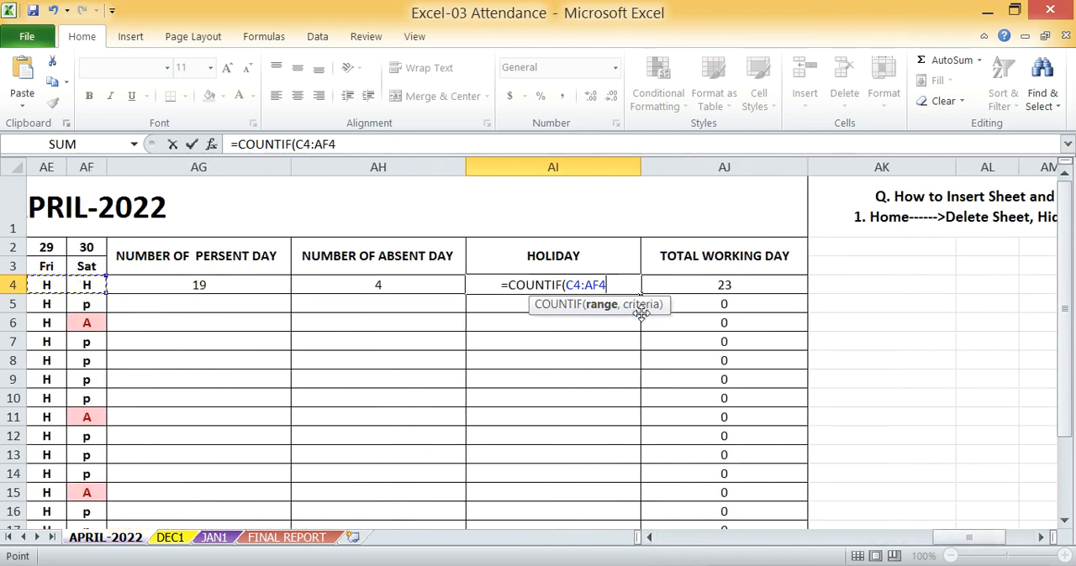
pyautogui.write(',')
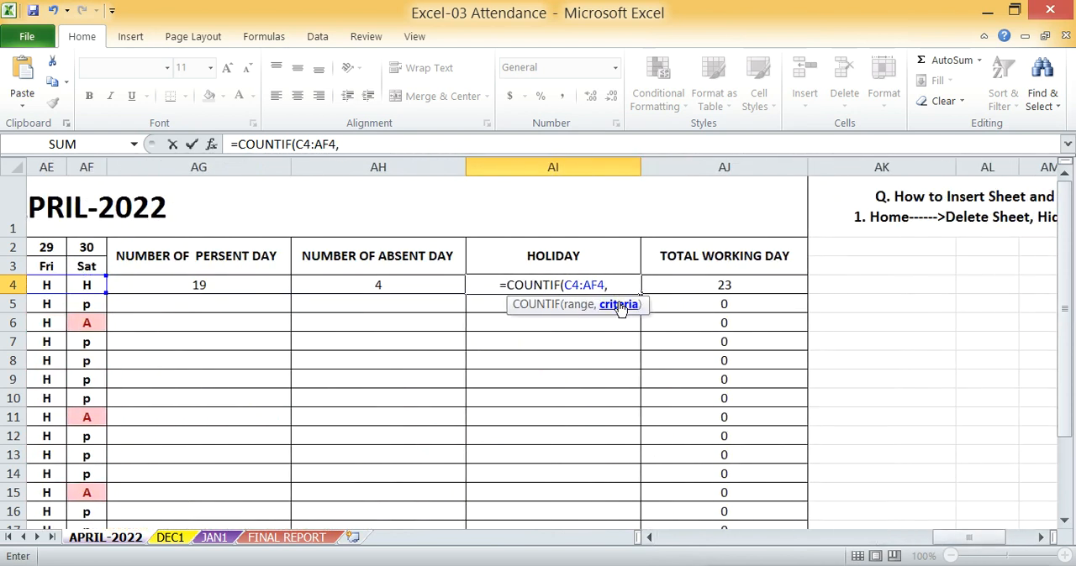
pyautogui.write(' "')
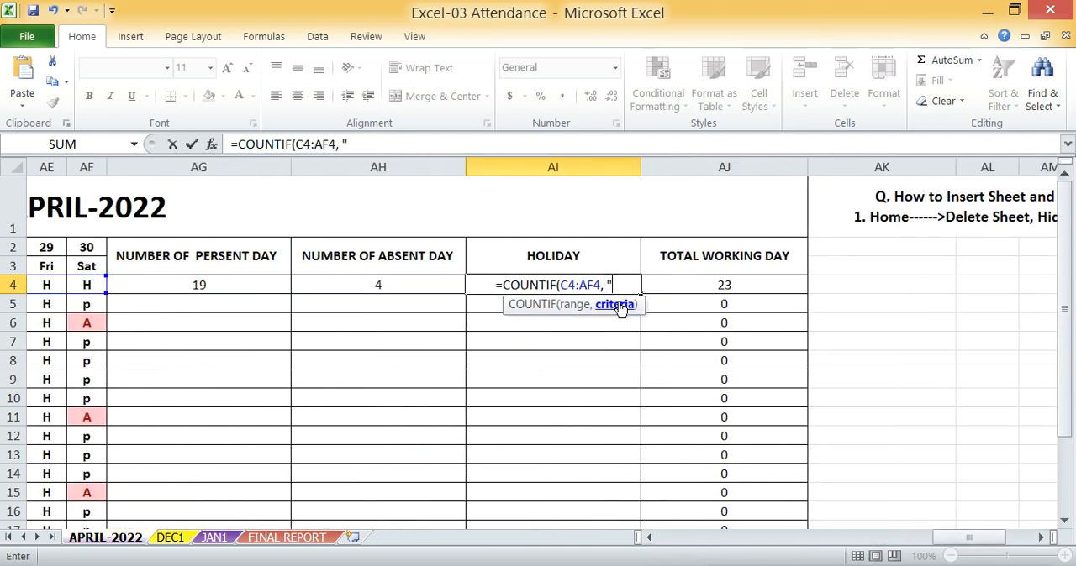
pyautogui.write('H"')
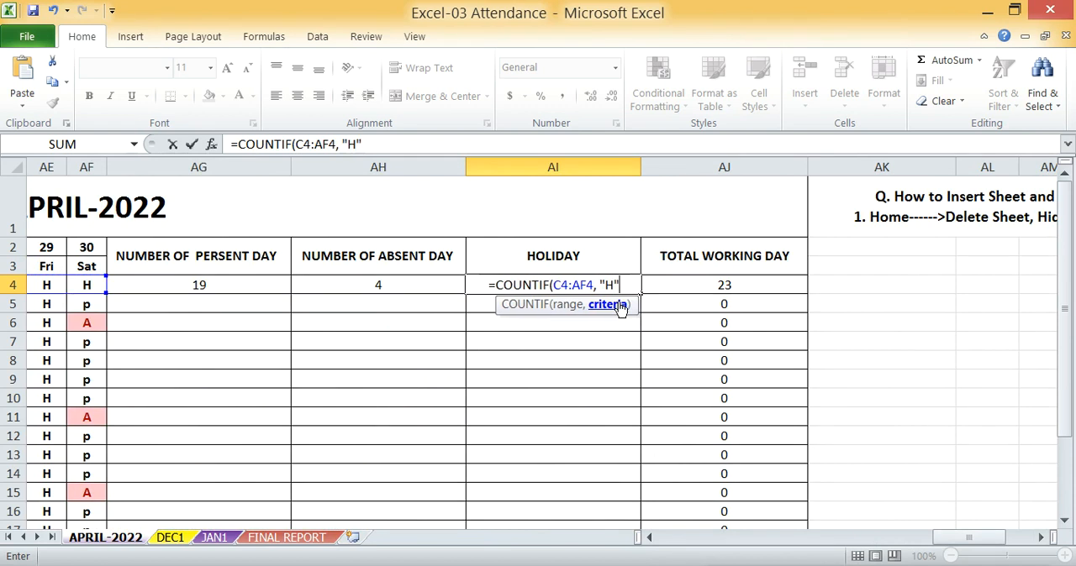
pyautogui.write(')')
pyautogui.press('Return')
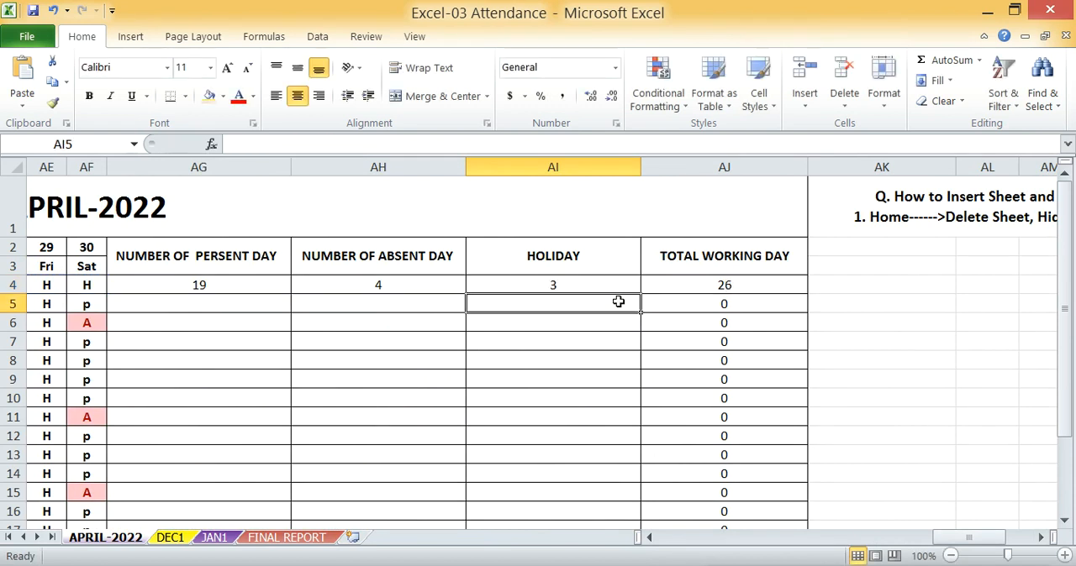
pyautogui.click(566, 283)
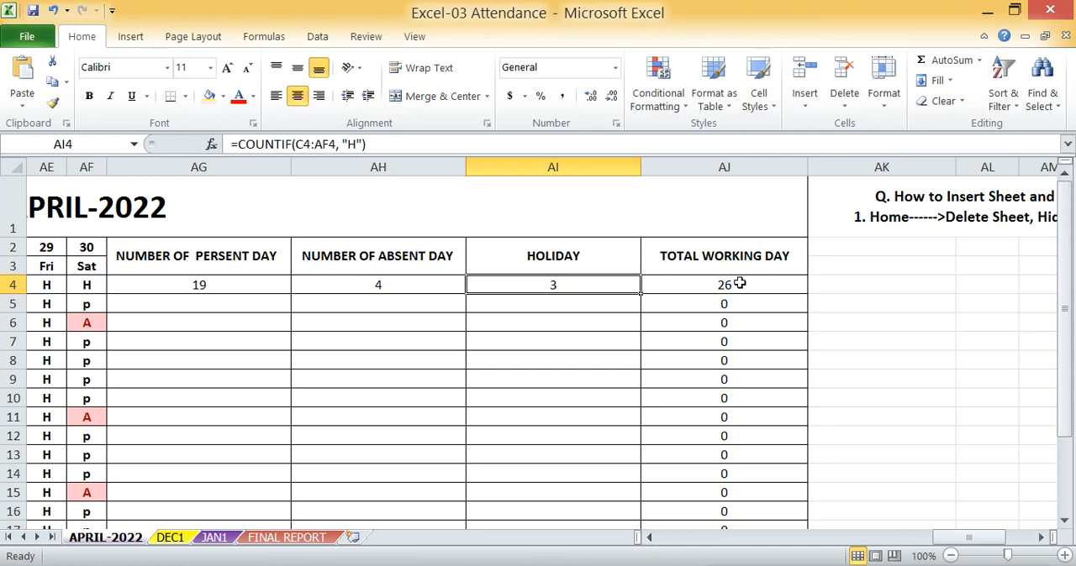
# Clear the existing total working day formulas in column AJ from AJ4 down
pyautogui.click(687, 287)
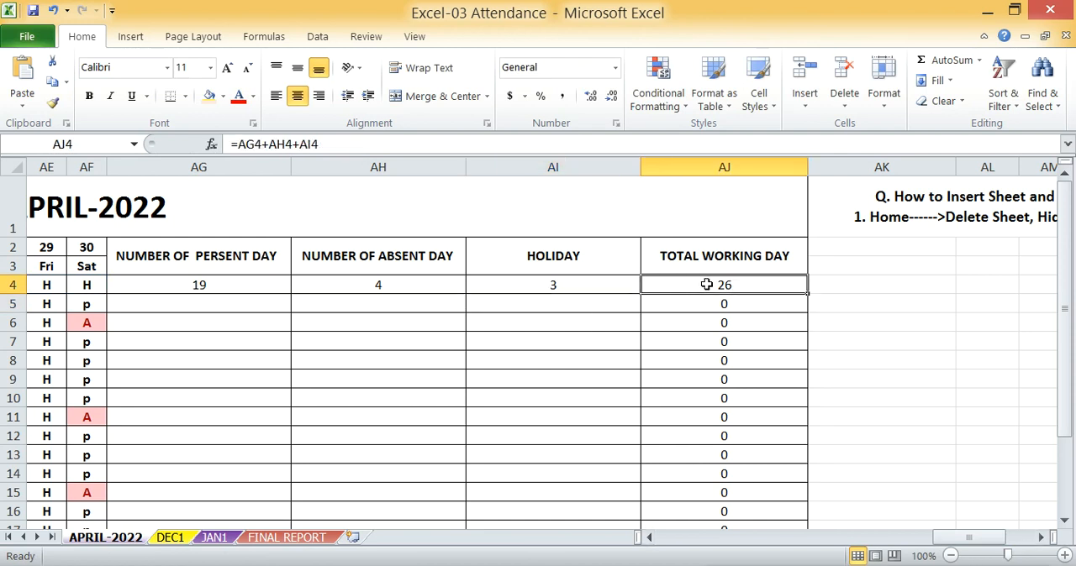
pyautogui.moveTo(706, 285); pyautogui.dragTo(741, 456)
pyautogui.press('Delete')
pyautogui.scroll(2, 742, 455)
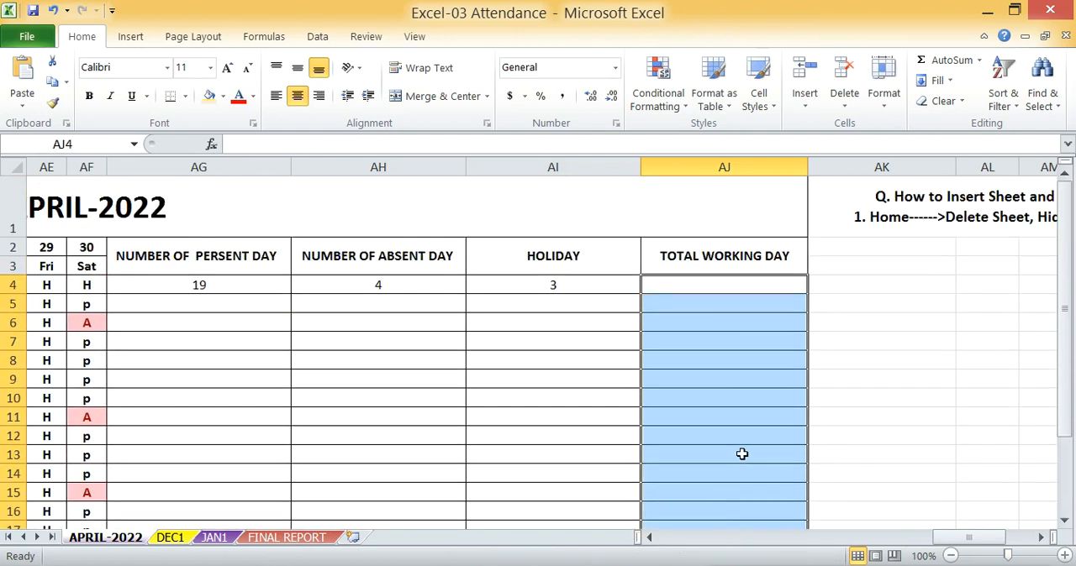
# Try the formula =SUM(AG4:AI4) in AJ4 for the first student's total working days
pyautogui.click(717, 287)
pyautogui.write('=')
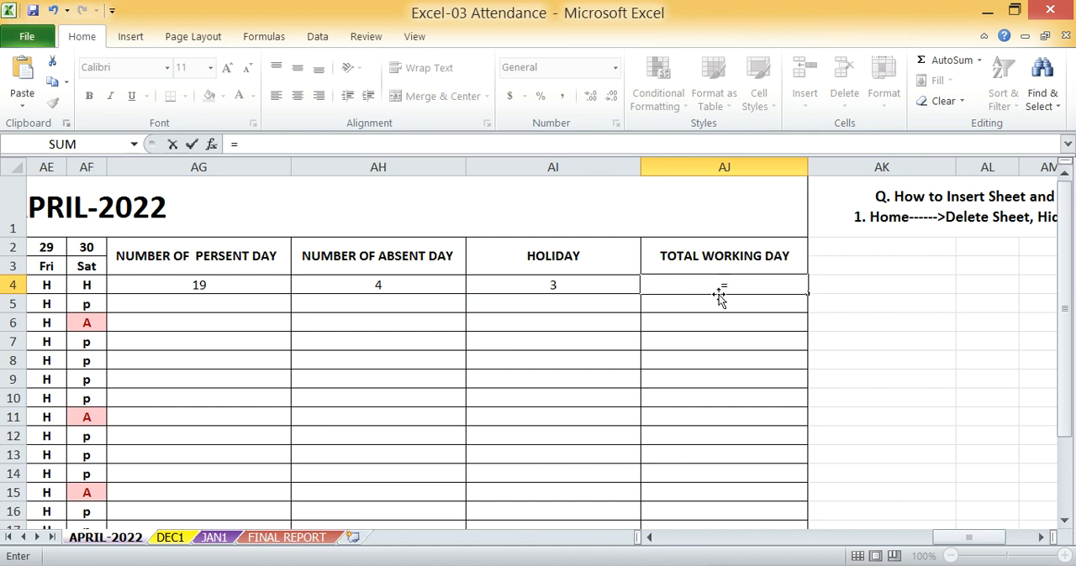
pyautogui.write('SU')
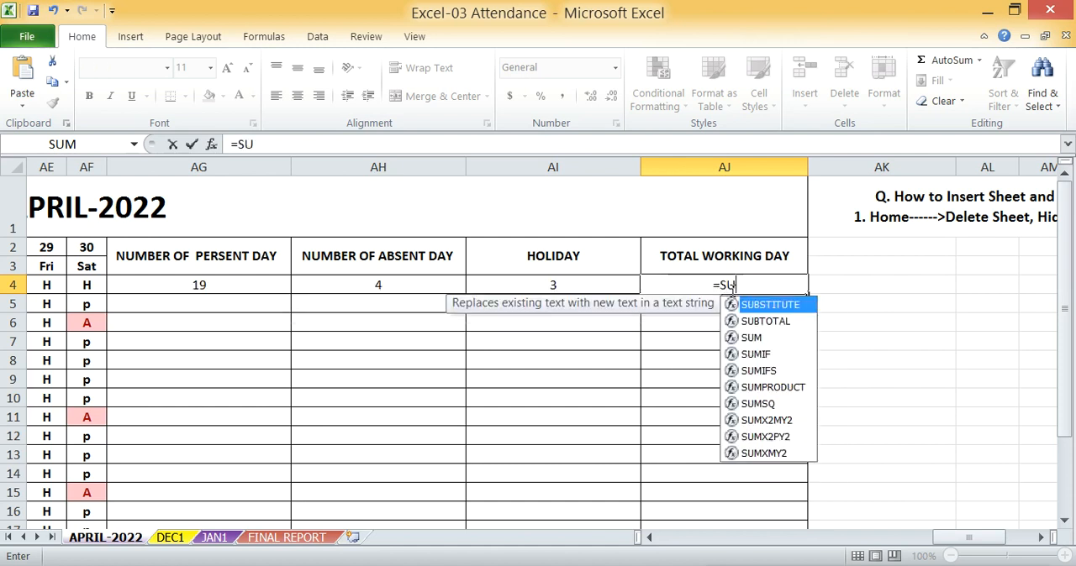
pyautogui.write('M(')
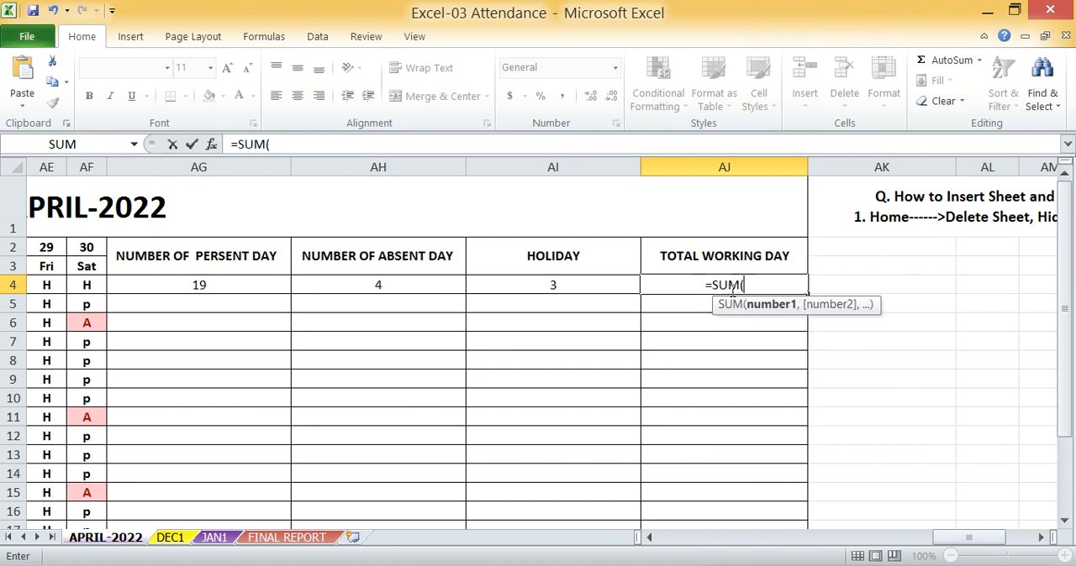
pyautogui.moveTo(209, 285); pyautogui.dragTo(612, 299)
pyautogui.write(')')
pyautogui.press('Return')
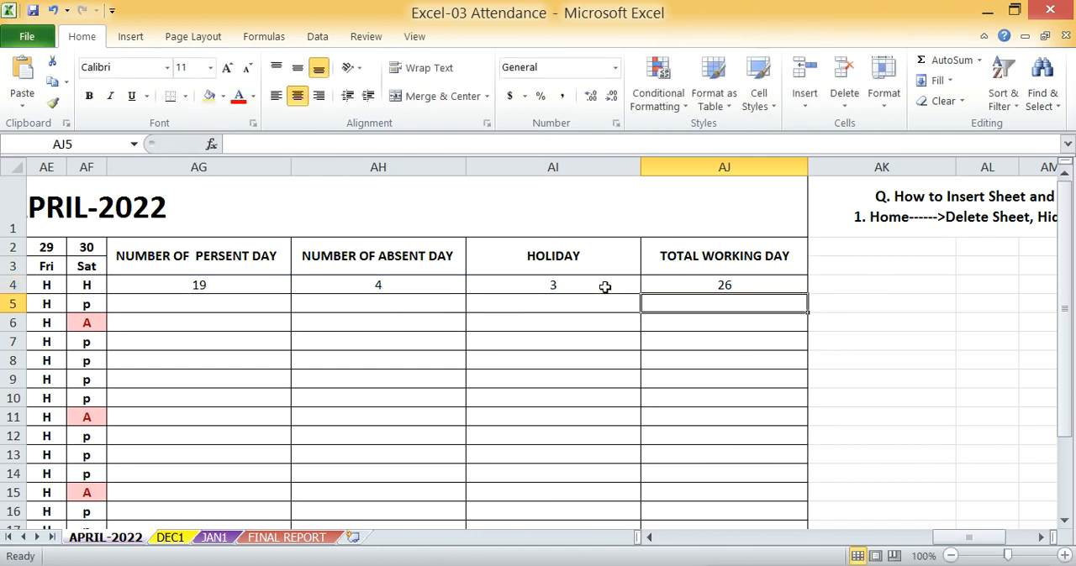
pyautogui.click(706, 285)
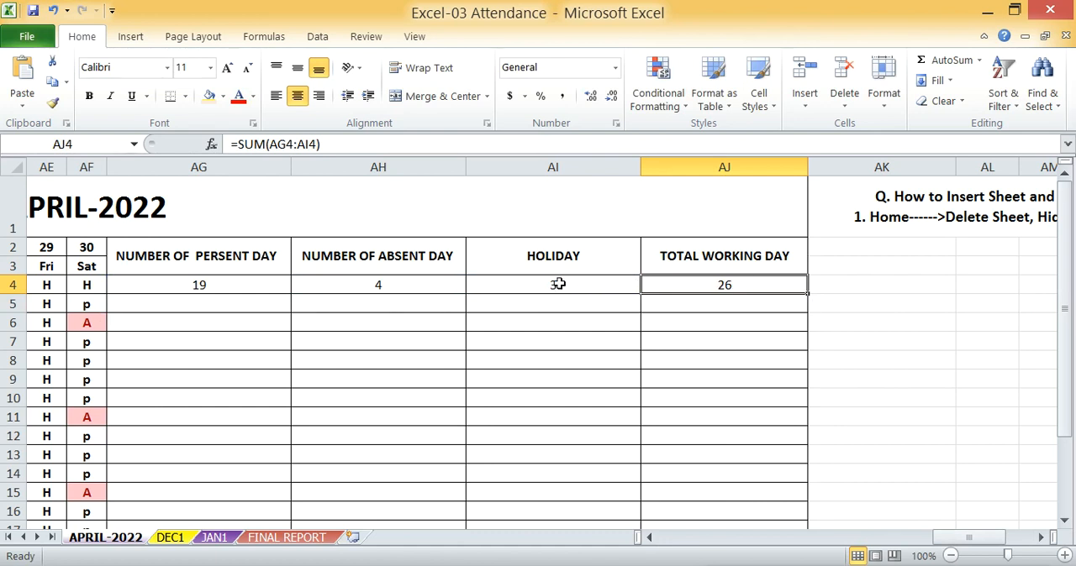
pyautogui.press('Delete')
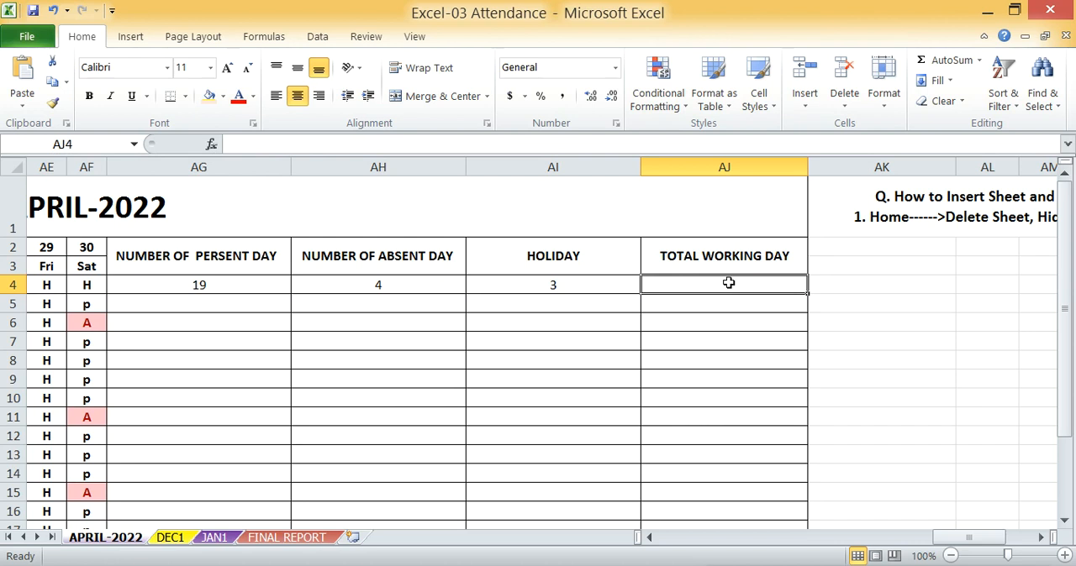
# Enter =SUM(AG4:AH4) in AJ4 to total the first student's present and absent days
pyautogui.write('=SUM(')
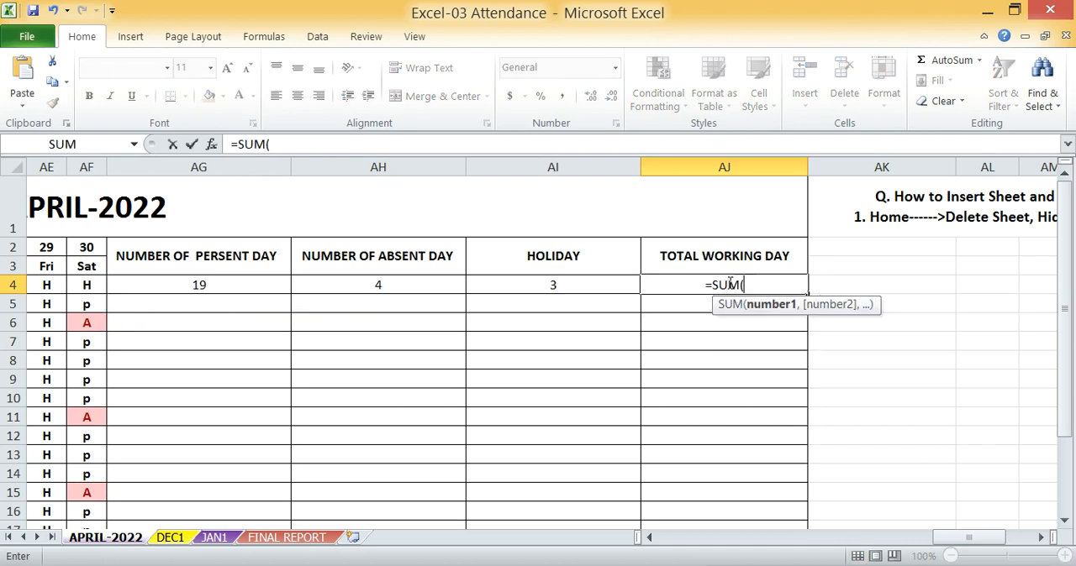
pyautogui.moveTo(180, 282); pyautogui.dragTo(361, 282)
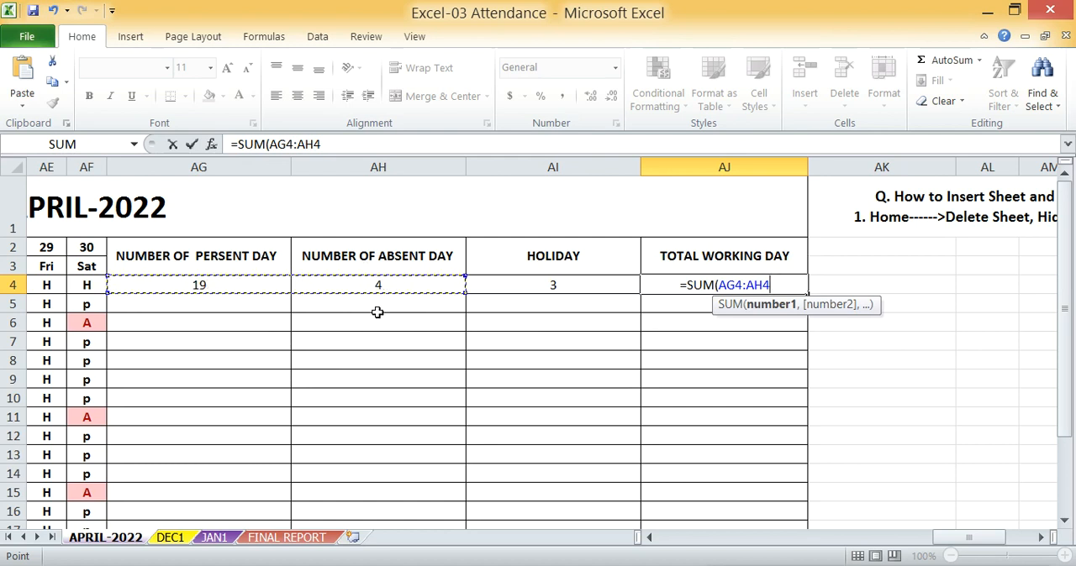
pyautogui.write(')')
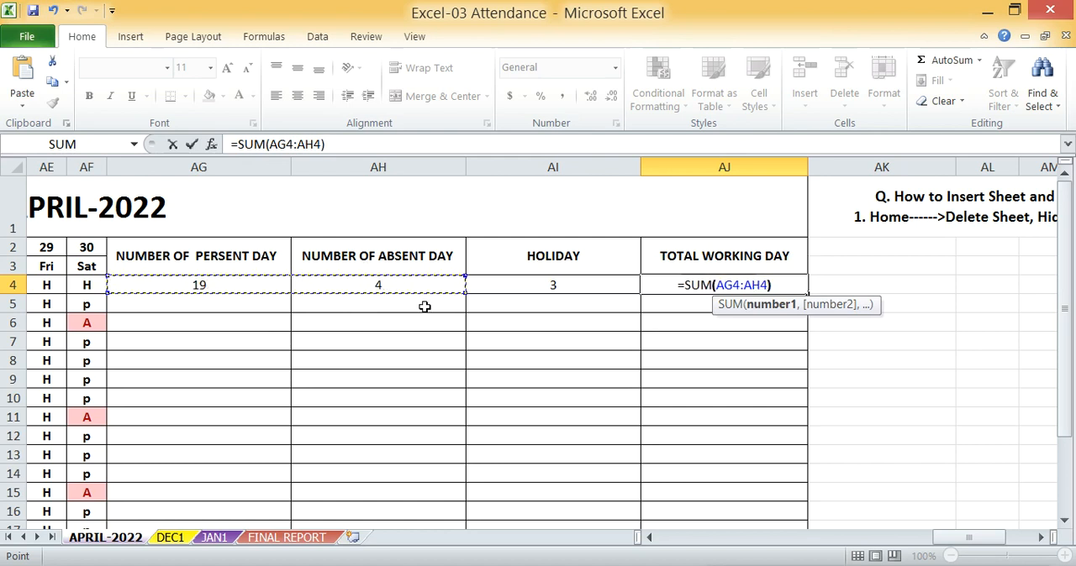
pyautogui.press('Return')
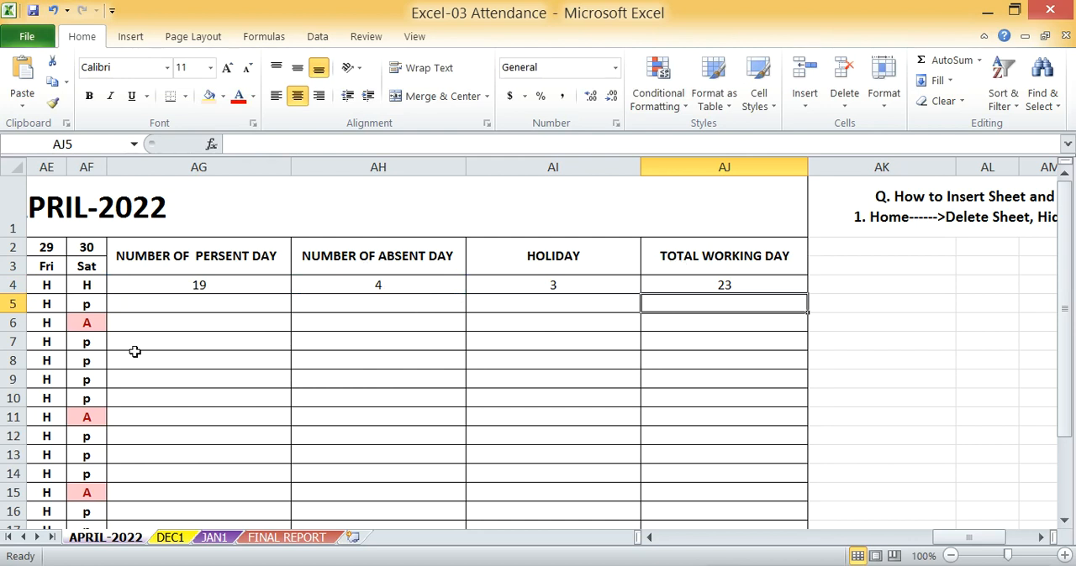
# Fill the present-day COUNTIF formula from AG4 down to AG20 for all students
pyautogui.click(226, 287)
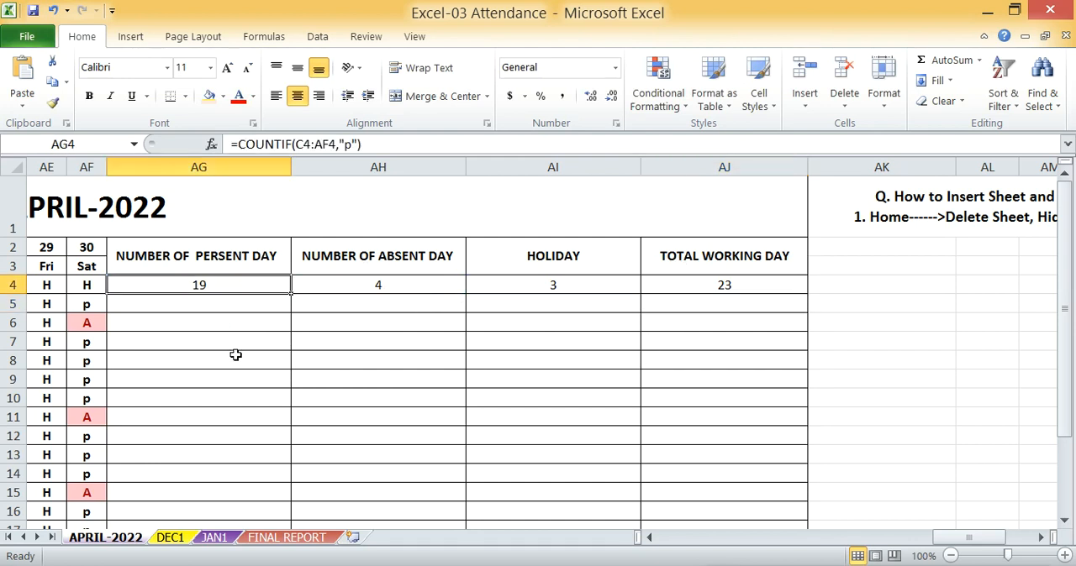
pyautogui.moveTo(941, 537); pyautogui.dragTo(856, 529)
pyautogui.click(631, 327)
pyautogui.click(626, 282)
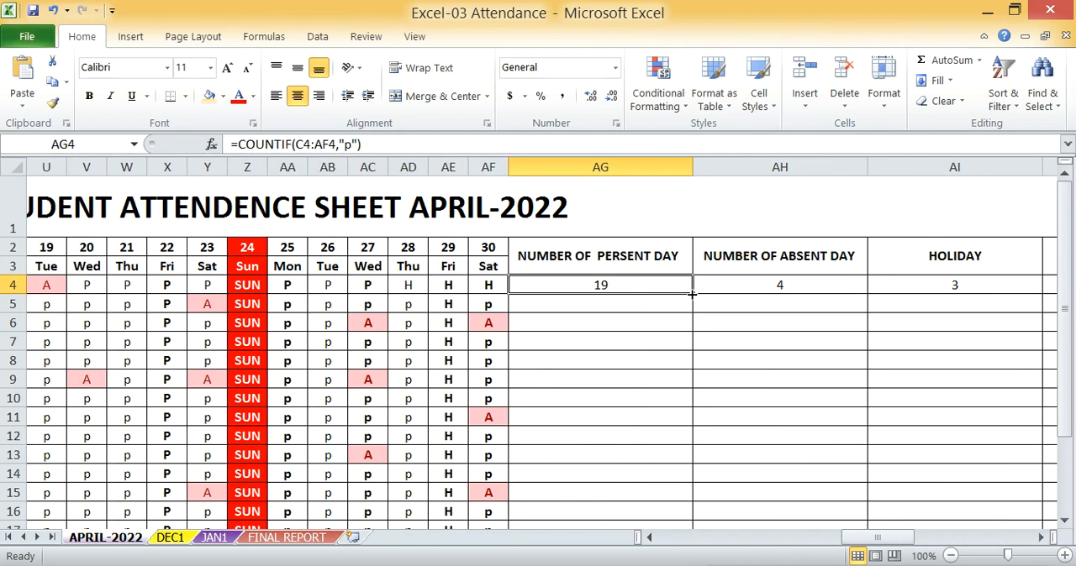
pyautogui.moveTo(692, 293); pyautogui.dragTo(692, 294)
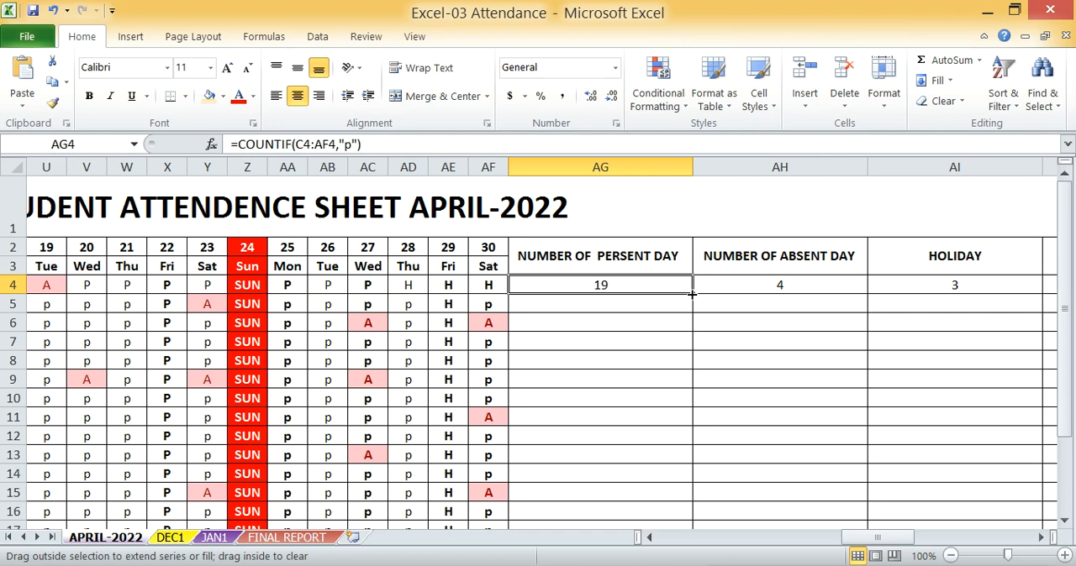
pyautogui.moveTo(691, 293); pyautogui.dragTo(703, 434)
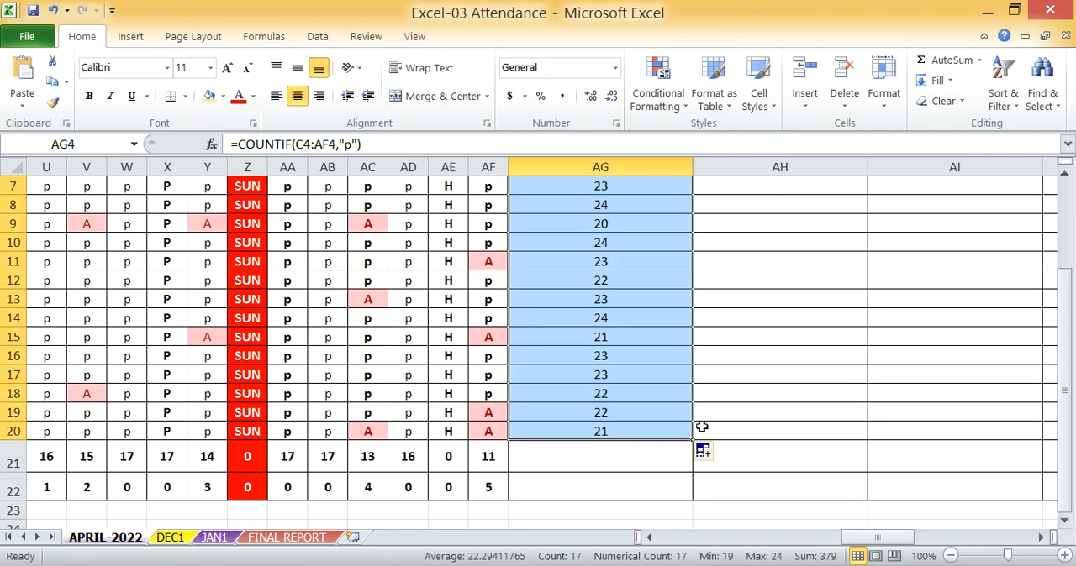
pyautogui.scroll(2, 647, 353)
pyautogui.click(629, 337)
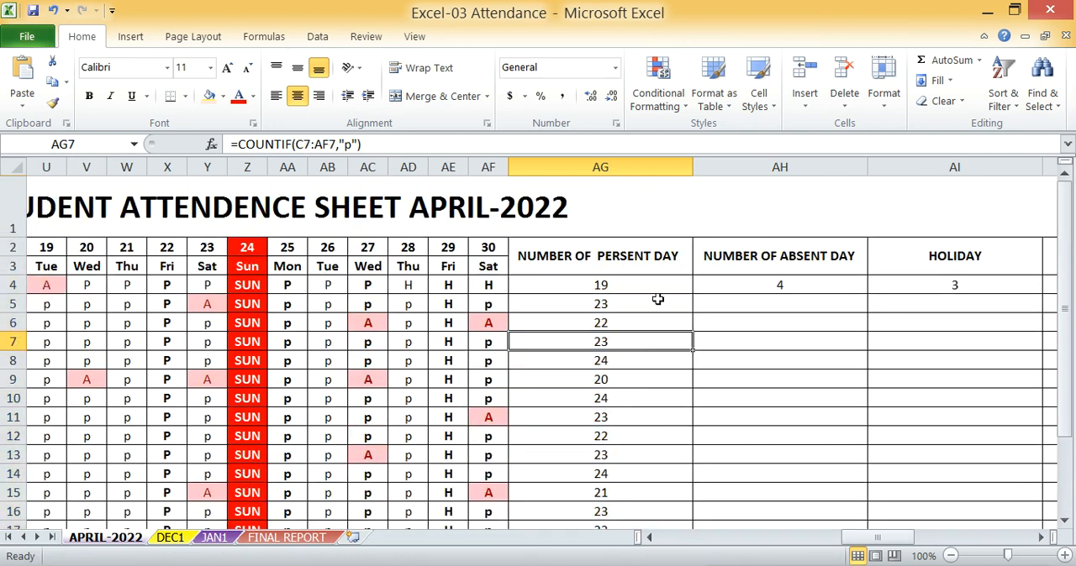
# Fill the absent-day and holiday COUNTIF formulas from AH4 and AI4 down to row 20
pyautogui.click(777, 283)
pyautogui.moveTo(867, 295); pyautogui.dragTo(856, 501)
pyautogui.click(969, 289)
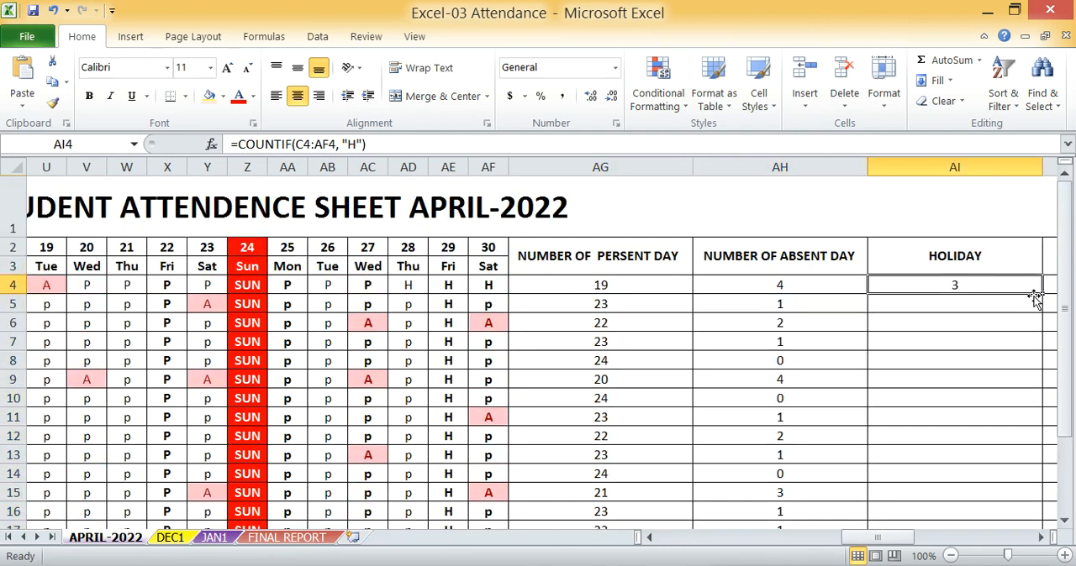
pyautogui.moveTo(1040, 295); pyautogui.dragTo(1020, 469)
pyautogui.scroll(-2, 903, 378)
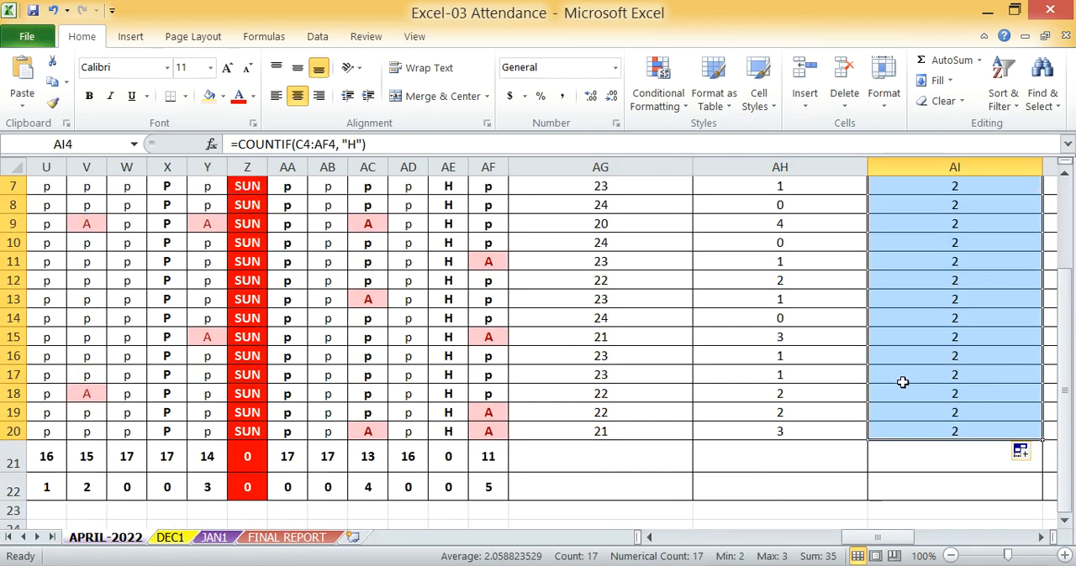
pyautogui.scroll(1, 903, 381)
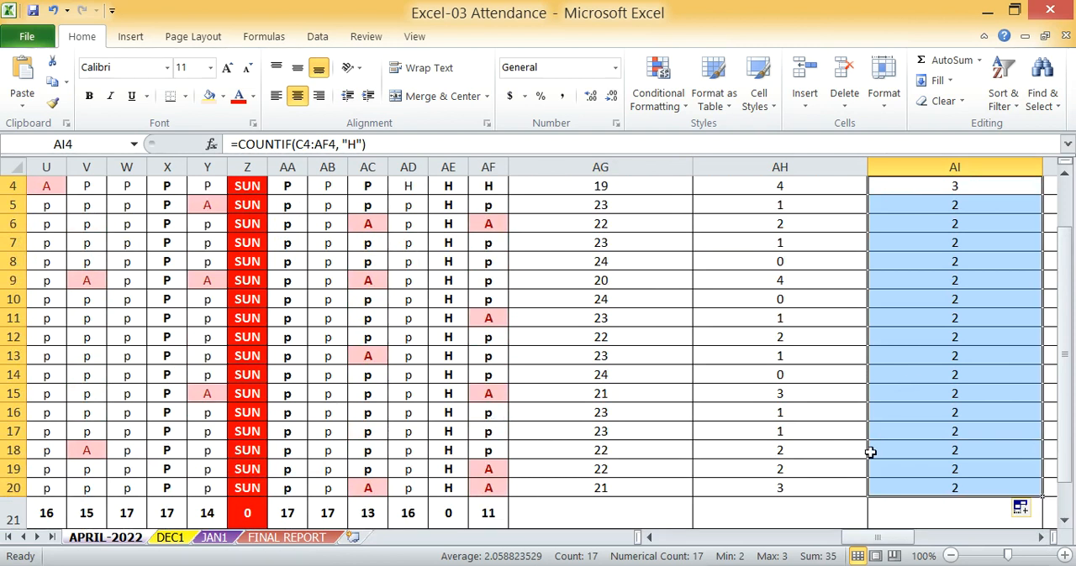
# Change the last student's mark for 26 April in AB20 to H
pyautogui.scroll(-1, 880, 447)
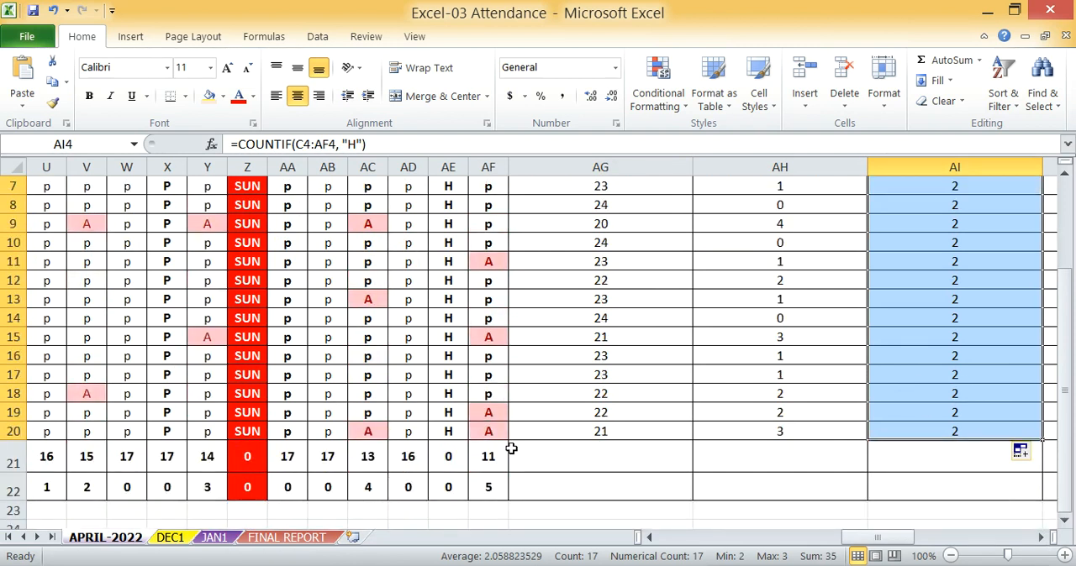
pyautogui.click(330, 430)
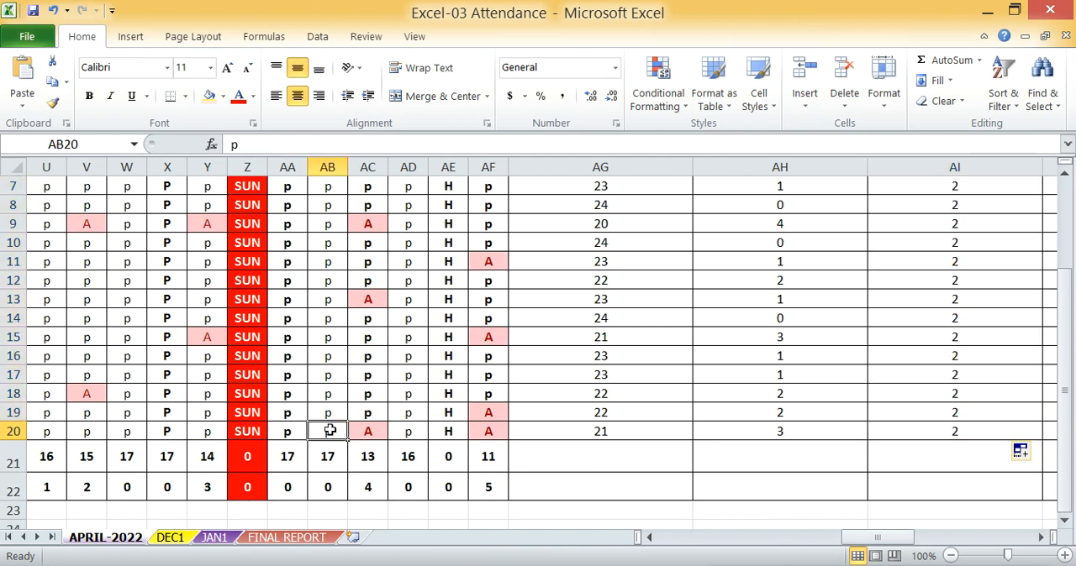
pyautogui.write('H')
pyautogui.click(383, 430)
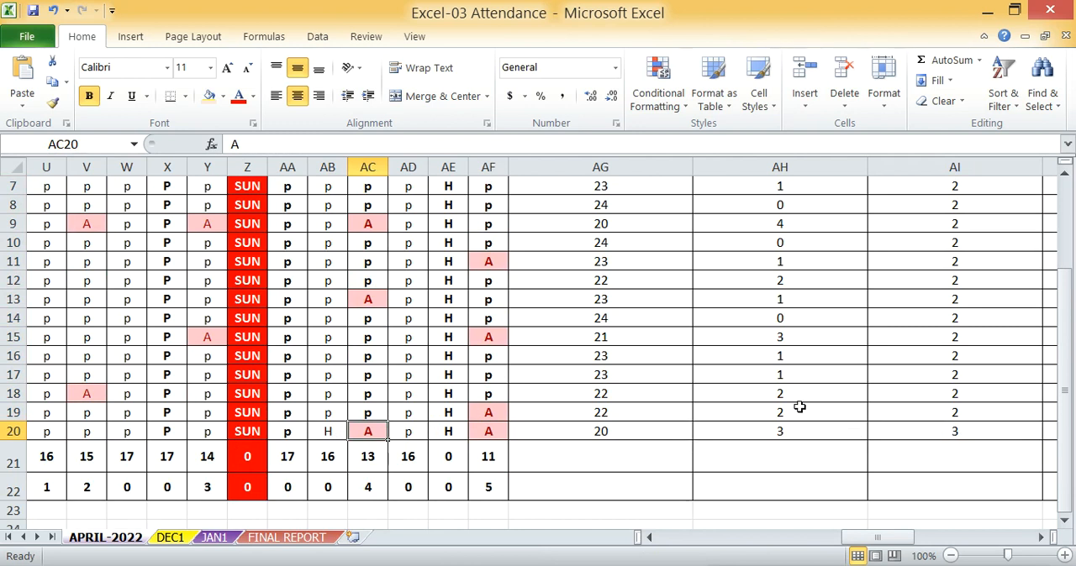
# Change the last student's mark for 22 April in X20 to A and check the absent count formula in AH20
pyautogui.scroll(2, 800, 408)
pyautogui.scroll(-1, 797, 341)
pyautogui.scroll(-1, 448, 472)
pyautogui.click(165, 434)
pyautogui.write('A')
pyautogui.click(290, 431)
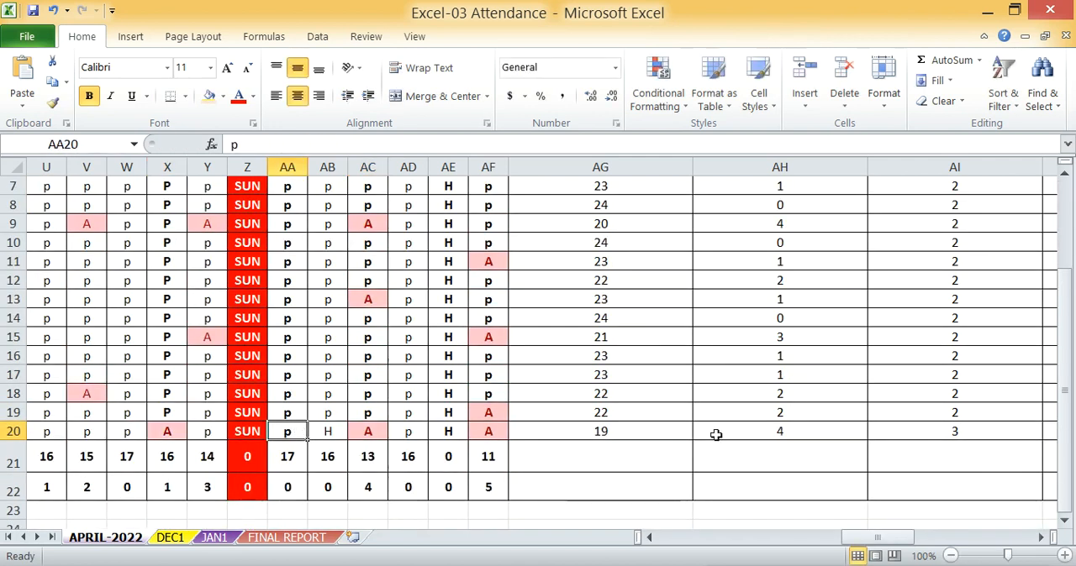
pyautogui.click(800, 436)
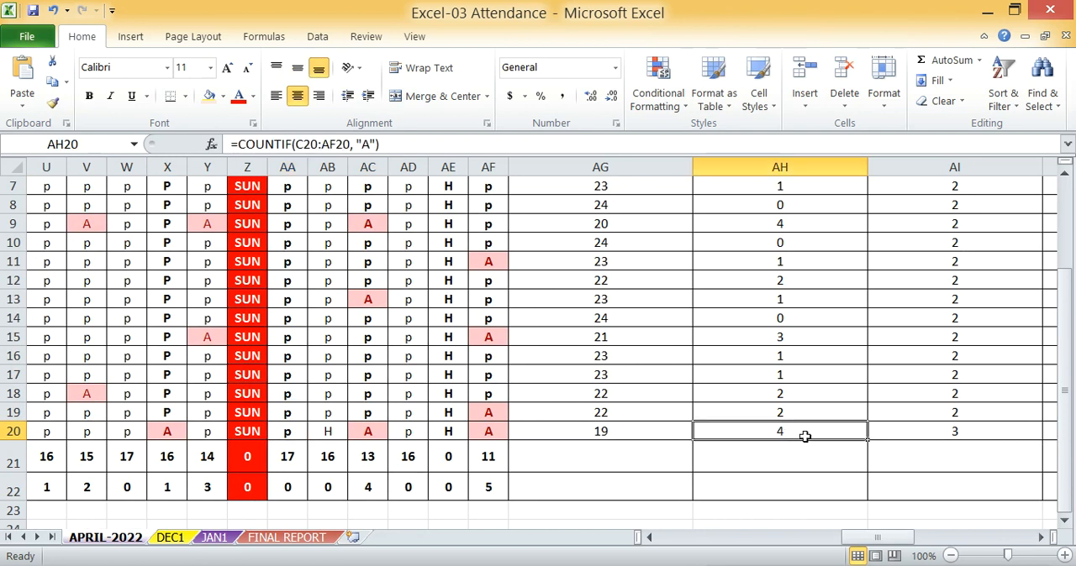
# Review the first student's present, absent, holiday and total working day formulas in AG4 through AJ4
pyautogui.scroll(2, 761, 434)
pyautogui.scroll(-1, 768, 432)
pyautogui.scroll(1, 585, 422)
pyautogui.scroll(-3, 288, 327)
pyautogui.moveTo(848, 541); pyautogui.dragTo(840, 542)
pyautogui.scroll(3, 658, 394)
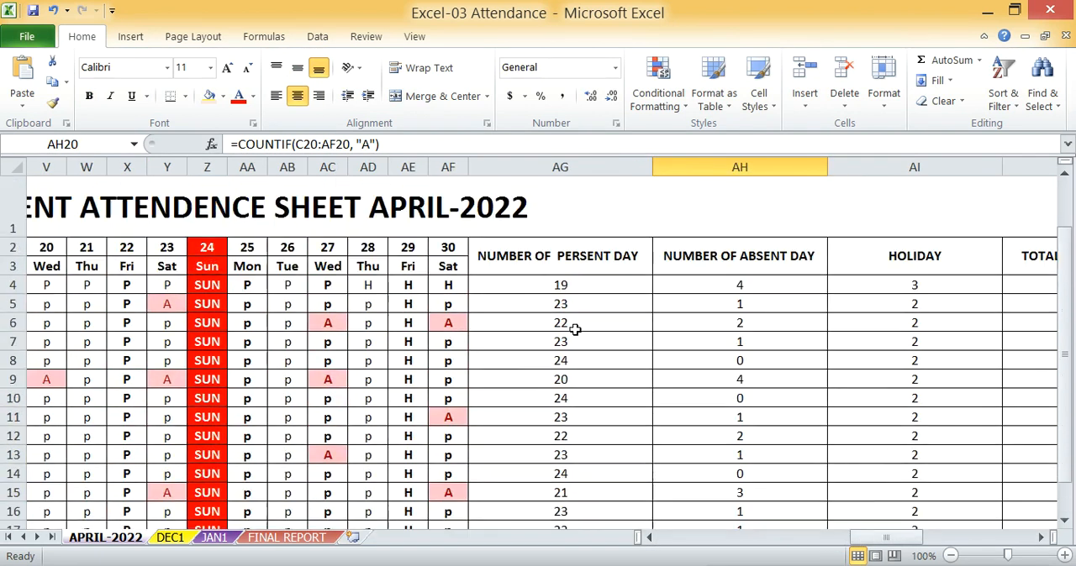
pyautogui.click(554, 290)
pyautogui.click(740, 289)
pyautogui.click(903, 289)
pyautogui.moveTo(894, 526); pyautogui.dragTo(919, 496)
pyautogui.click(813, 286)
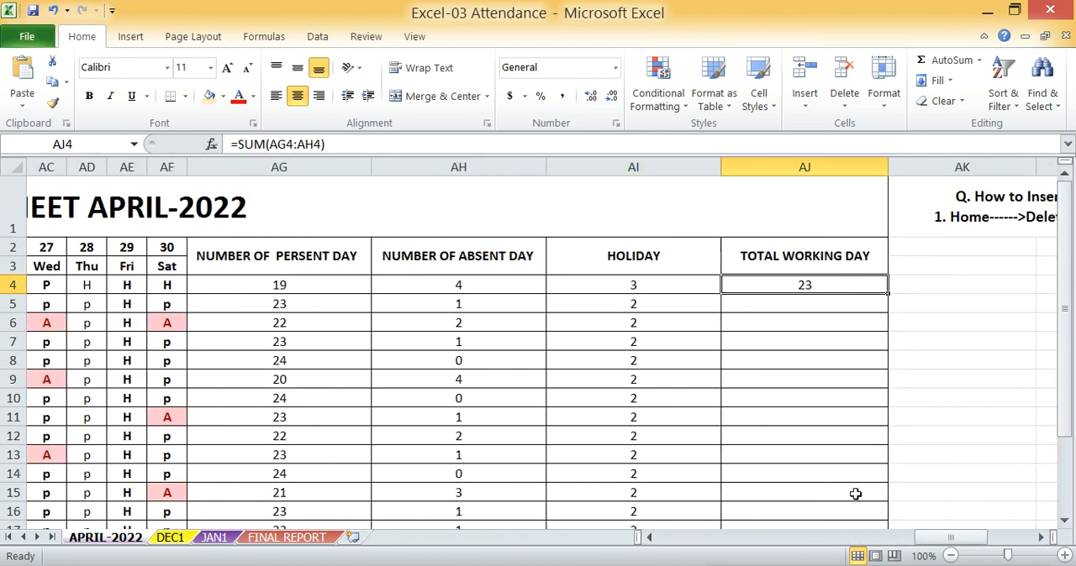
pyautogui.moveTo(950, 538); pyautogui.dragTo(876, 535)
pyautogui.click(611, 286)
pyautogui.click(775, 287)
pyautogui.moveTo(879, 538); pyautogui.dragTo(918, 521)
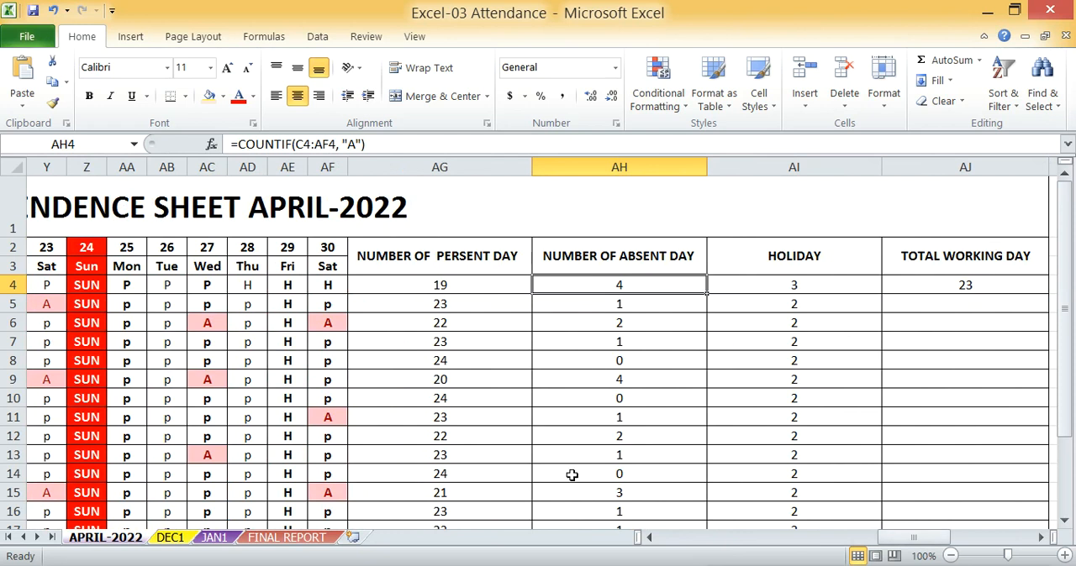
# Examine the daily total present and total absent formulas in C21 and C22
pyautogui.moveTo(904, 538); pyautogui.dragTo(685, 550)
pyautogui.scroll(-2, 324, 372)
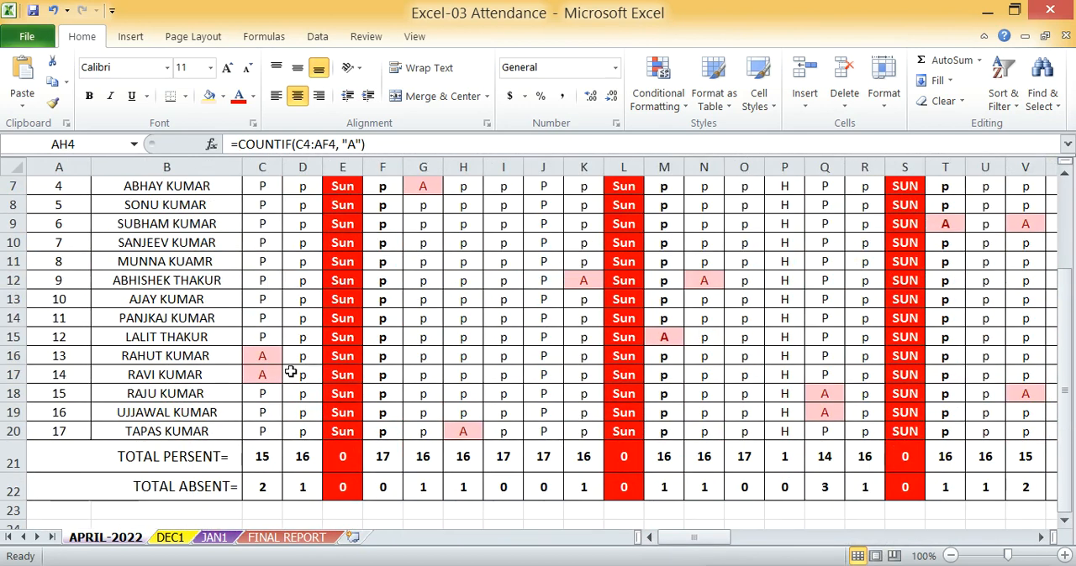
pyautogui.scroll(2, 264, 258)
pyautogui.scroll(-1, 264, 258)
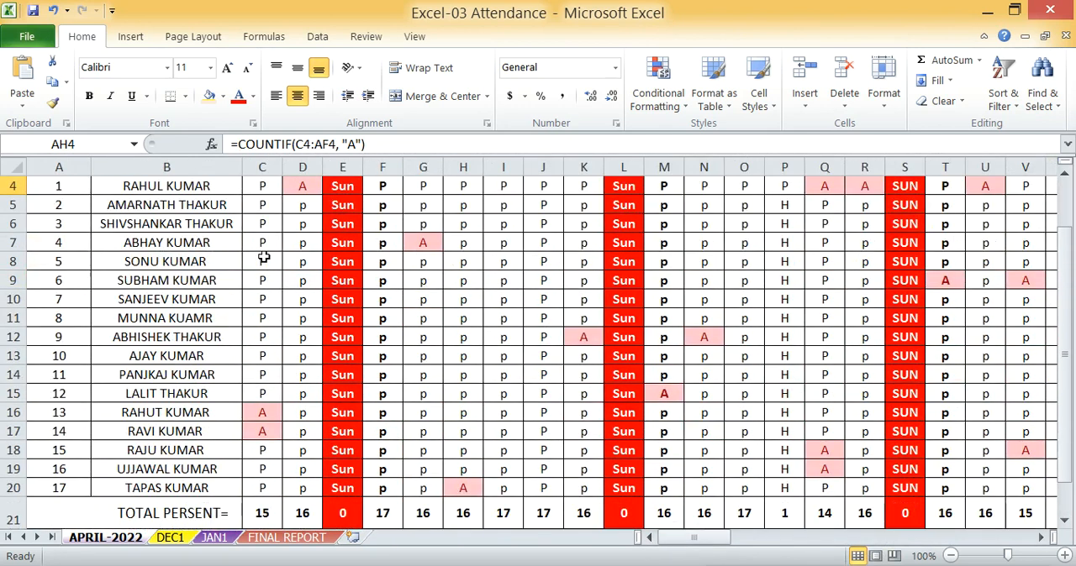
pyautogui.scroll(1, 262, 261)
pyautogui.scroll(-3, 262, 261)
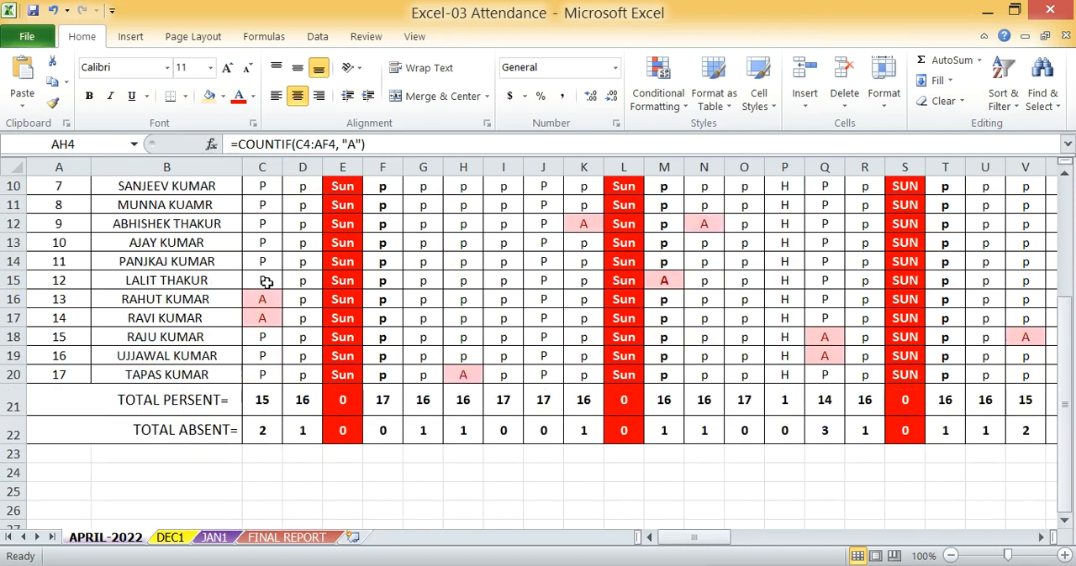
pyautogui.click(257, 402)
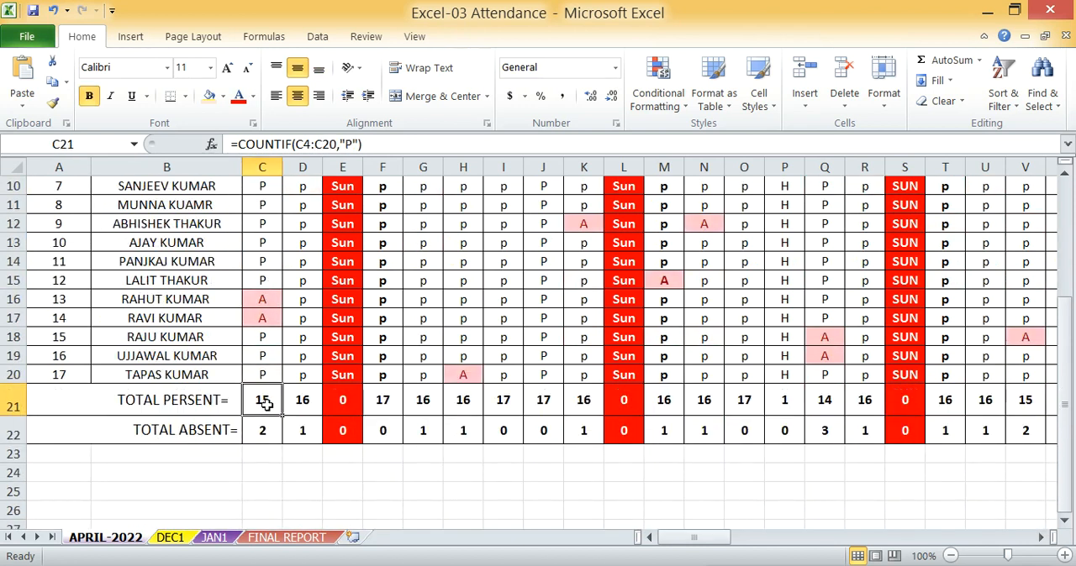
pyautogui.click(262, 431)
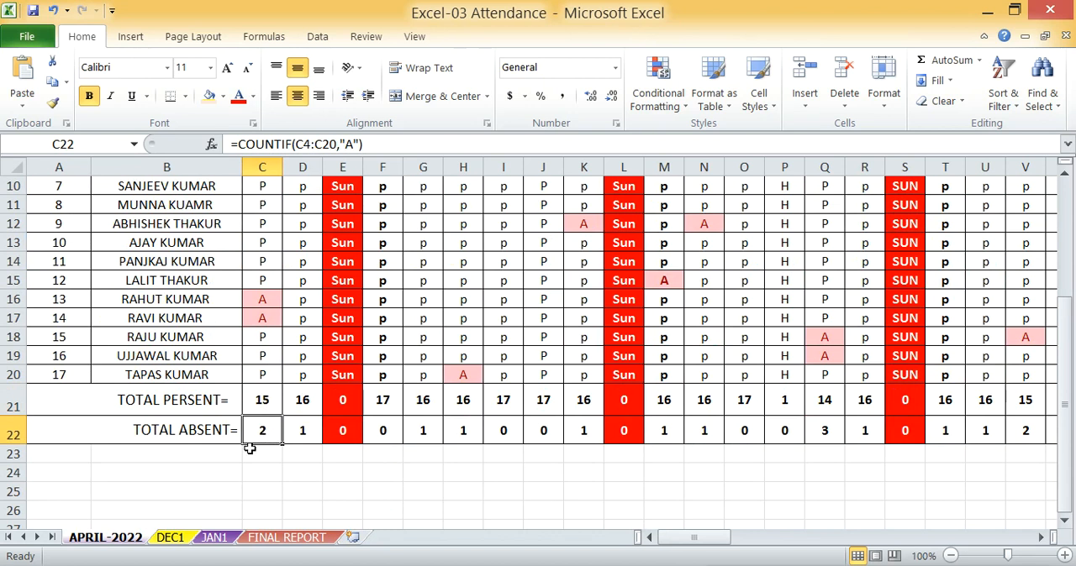
# Clear the existing daily total present formulas in C21:AF21 and select C21
pyautogui.scroll(3, 252, 403)
pyautogui.scroll(-1, 252, 261)
pyautogui.scroll(-3, 256, 273)
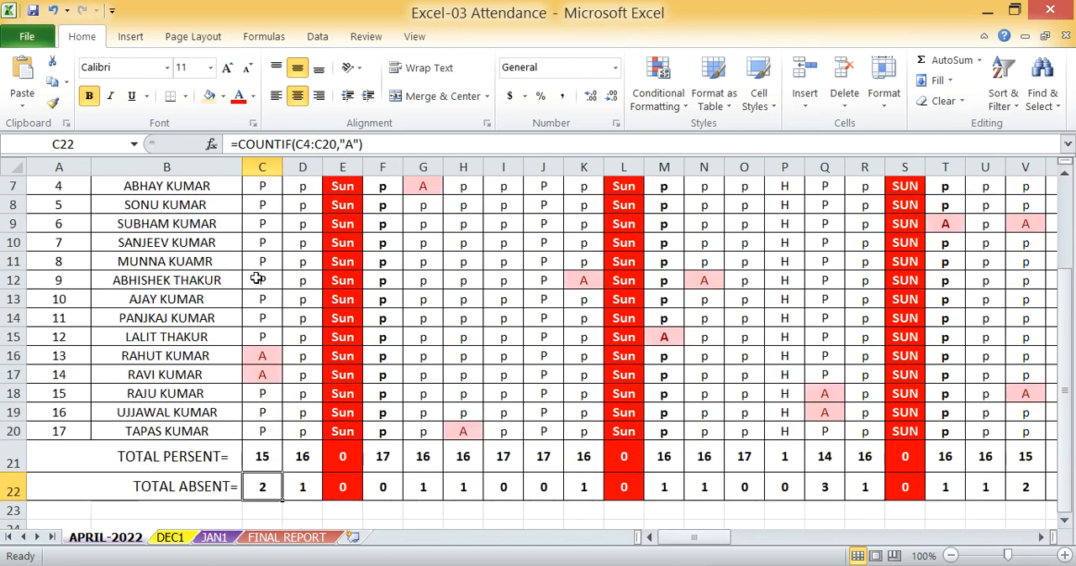
pyautogui.click(268, 346)
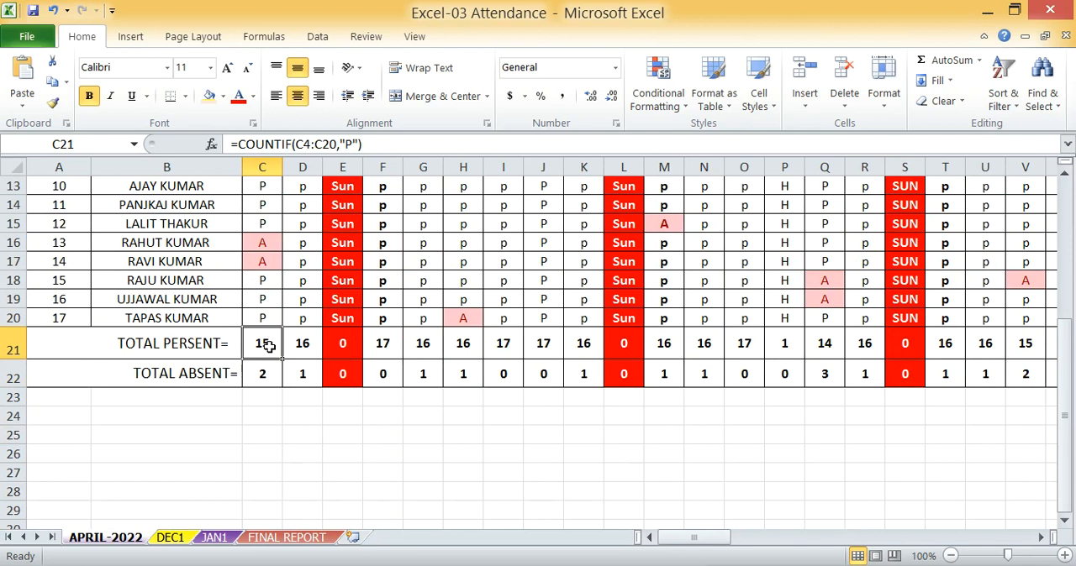
pyautogui.moveTo(267, 346); pyautogui.dragTo(846, 354)
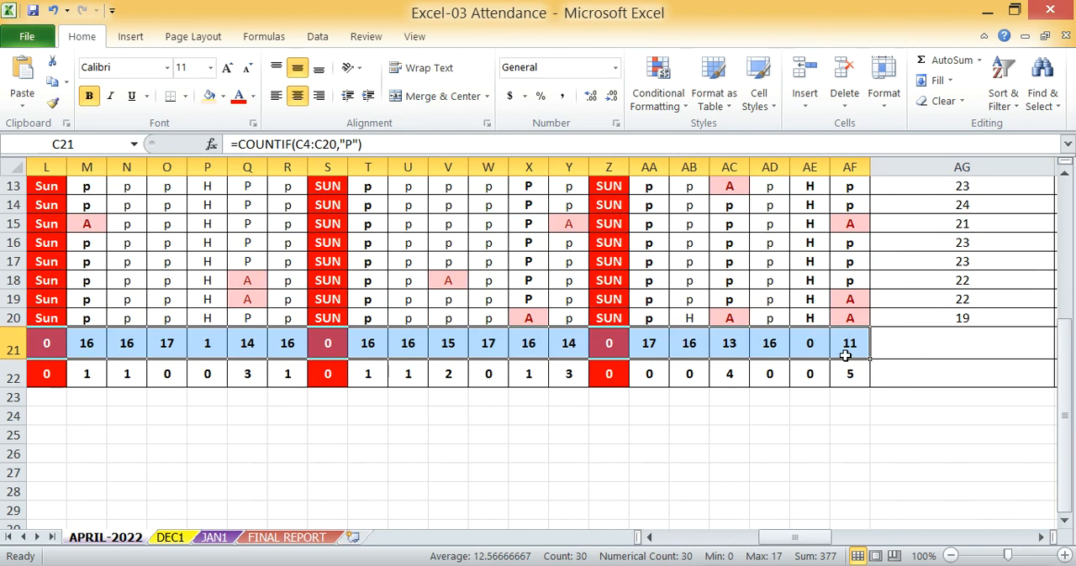
pyautogui.press('Delete')
pyautogui.click(269, 350)
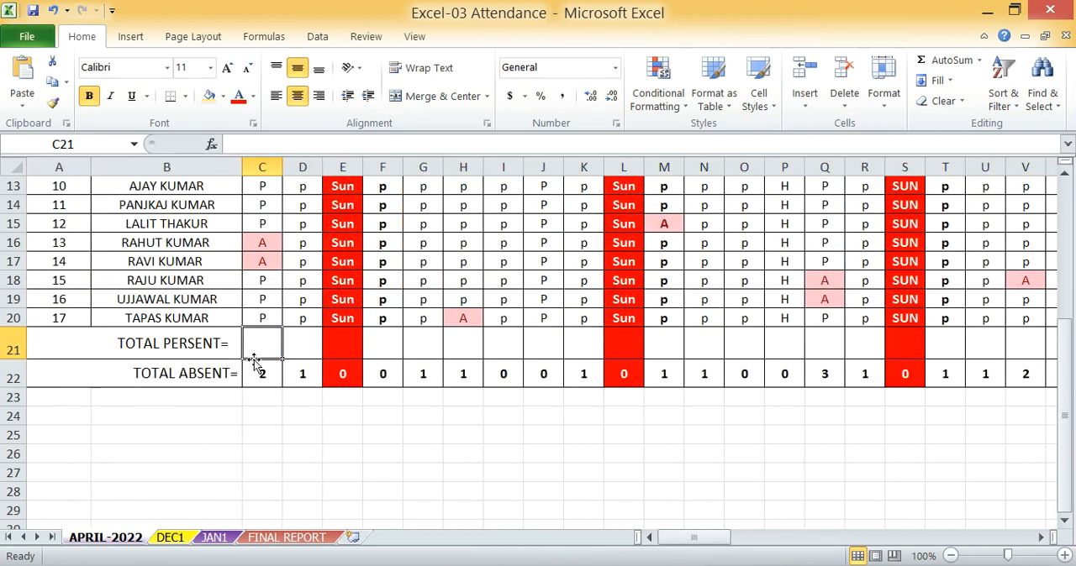
# Enter =COUNTIF(C4:C20,"P") in C21 as the total present count for 1 April
pyautogui.write('=COU')
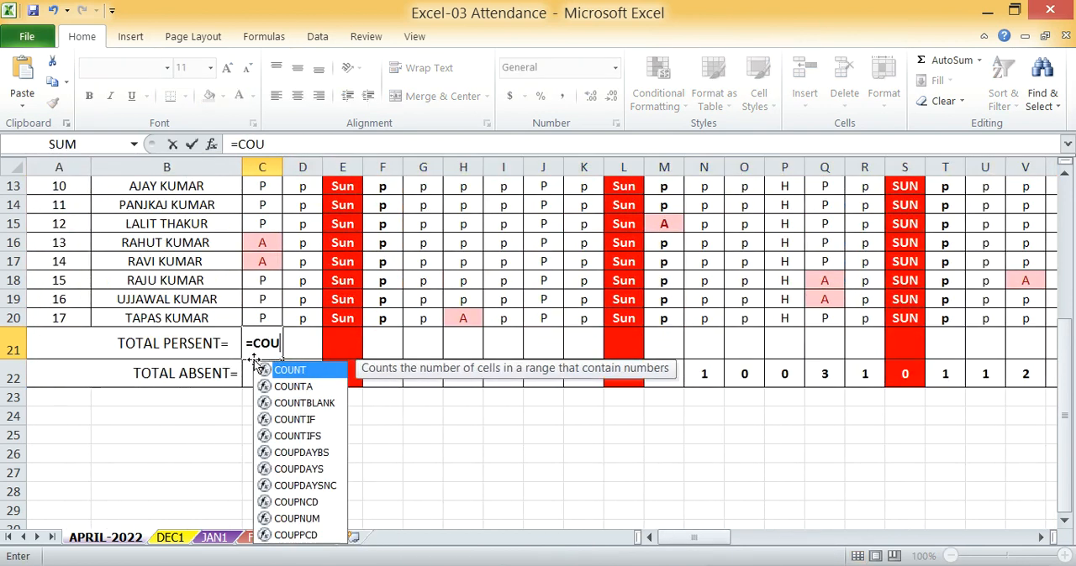
pyautogui.write('NTIF(')
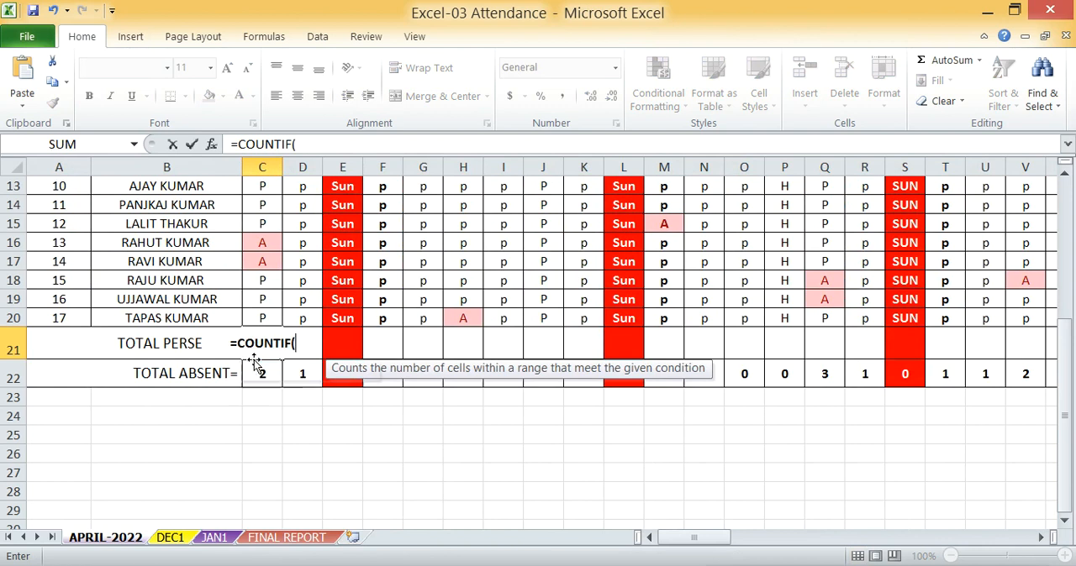
pyautogui.scroll(4, 253, 363)
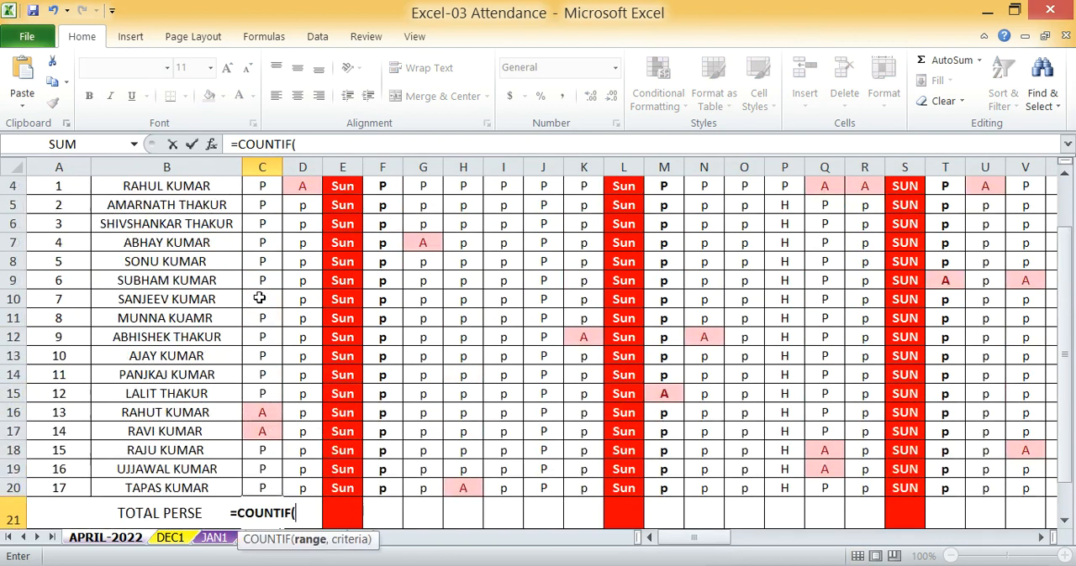
pyautogui.moveTo(267, 282); pyautogui.dragTo(281, 448)
pyautogui.write(',')
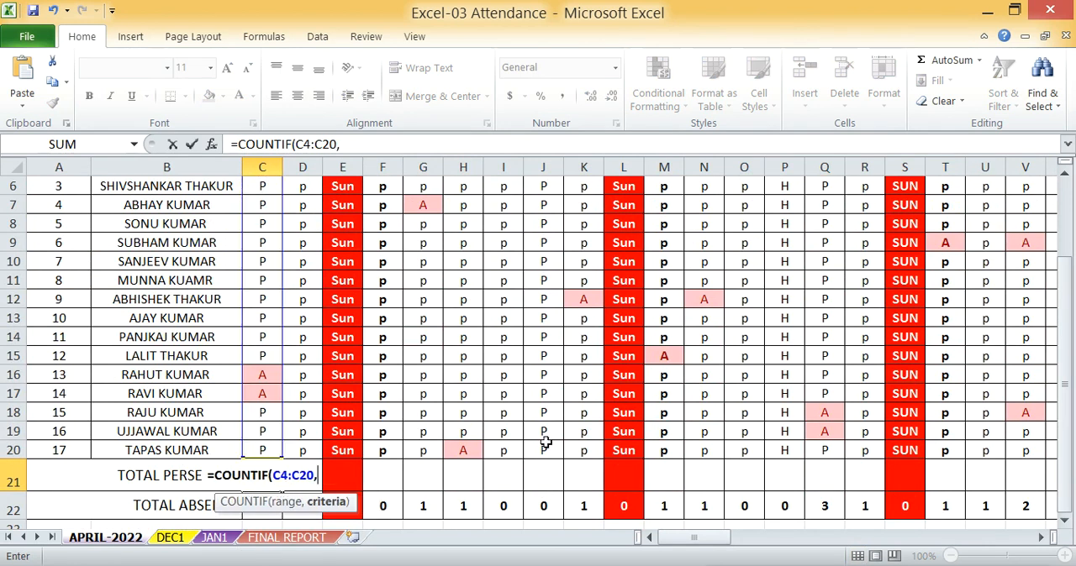
pyautogui.write('"')
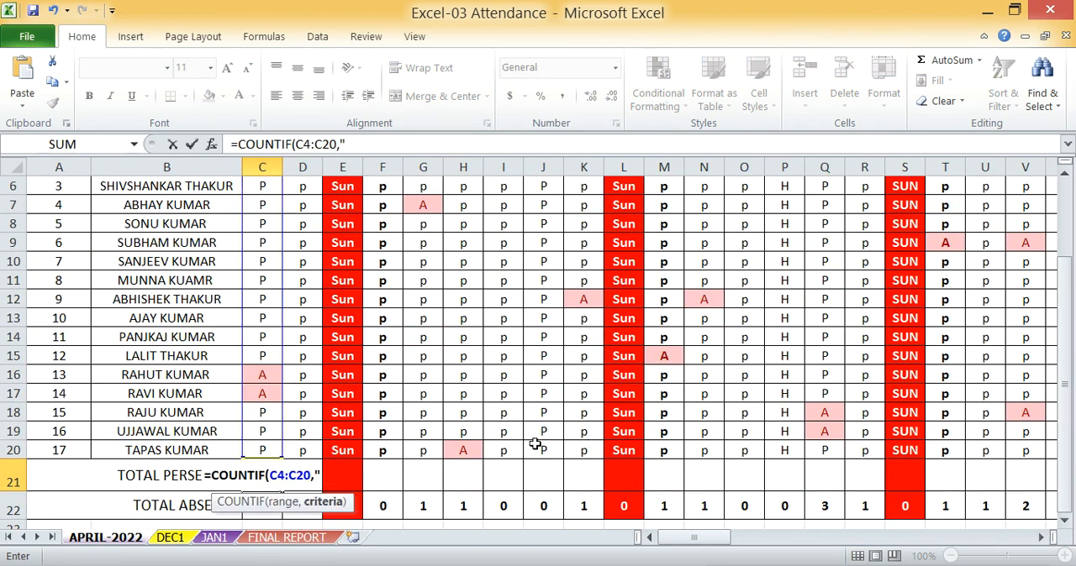
pyautogui.write('P')
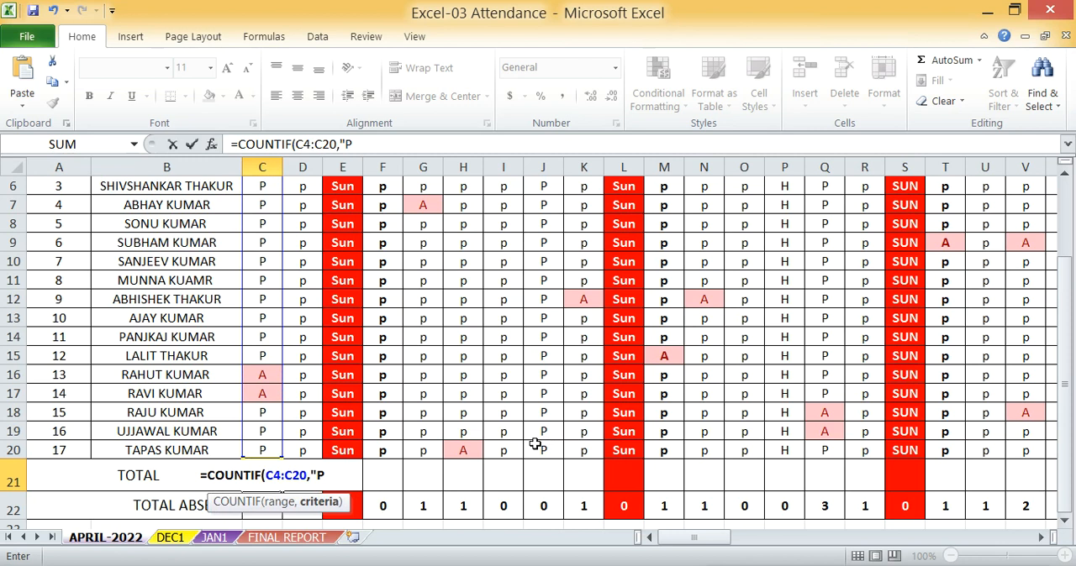
pyautogui.write('")')
pyautogui.press('Return')
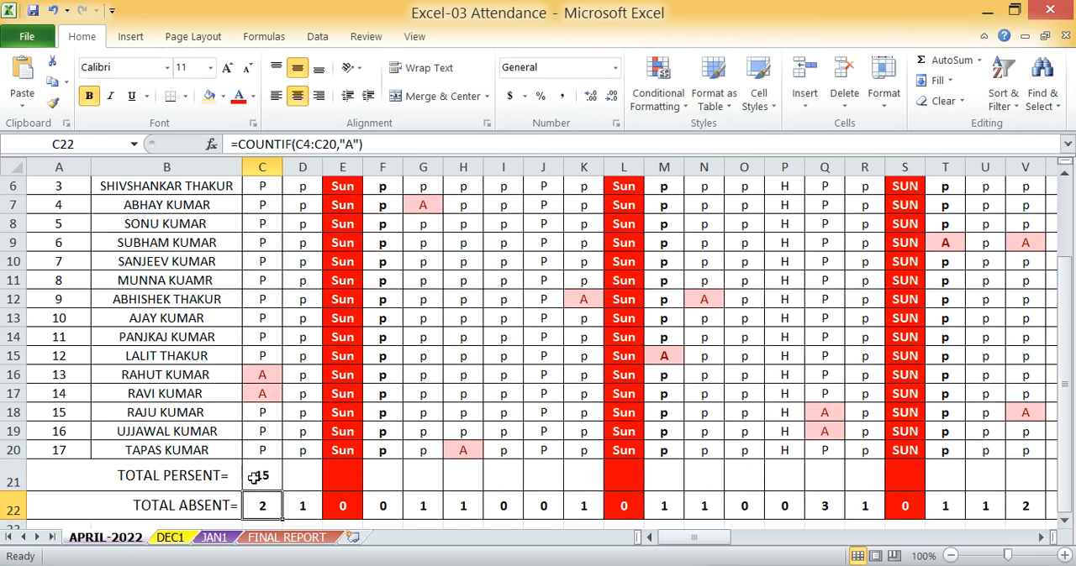
# Fill the total present formula from C21 across the remaining days through AF21
pyautogui.click(264, 479)
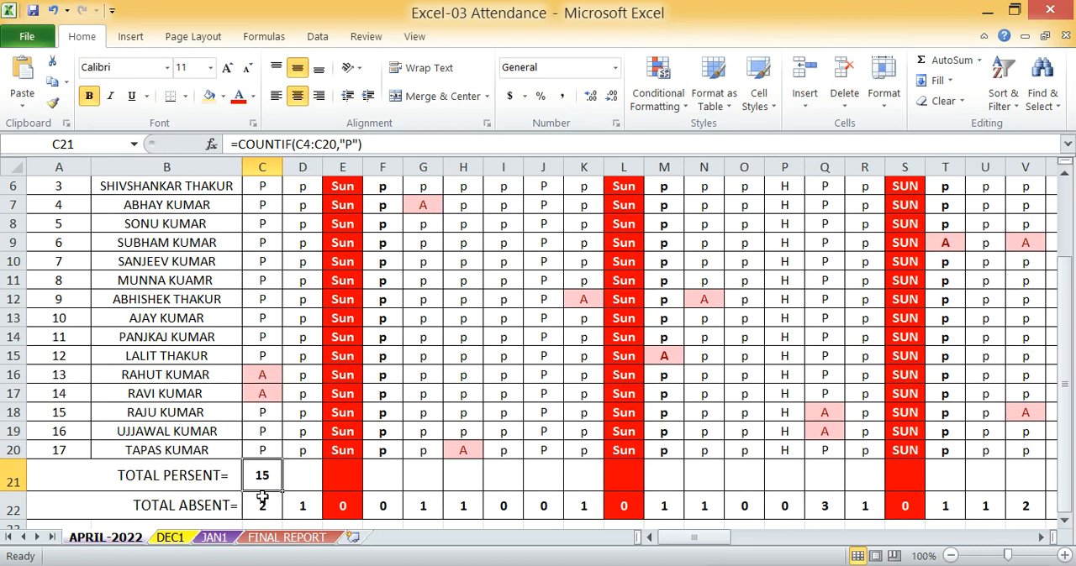
pyautogui.moveTo(282, 494); pyautogui.dragTo(724, 496)
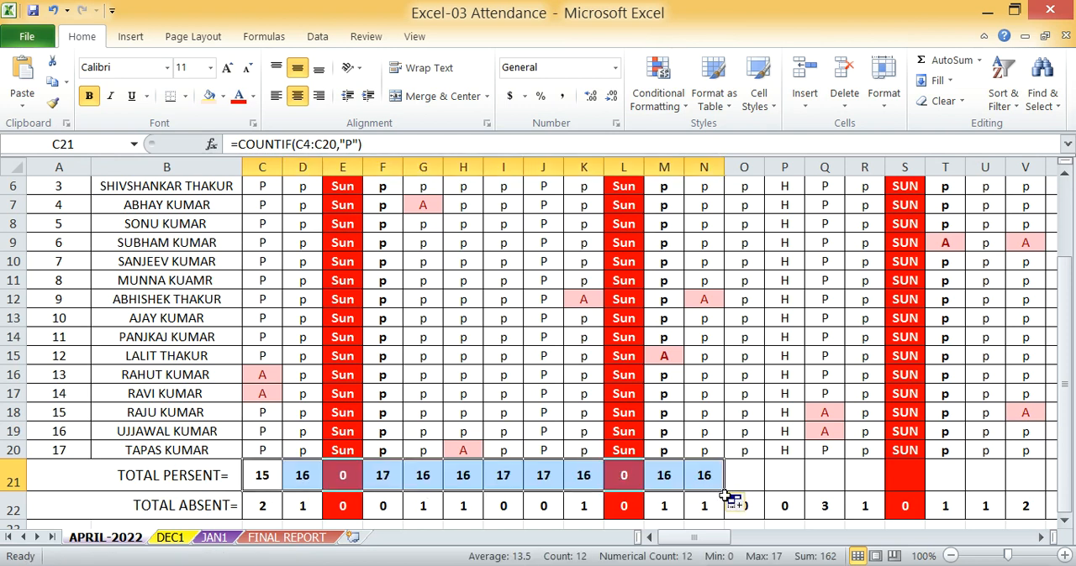
pyautogui.moveTo(723, 492); pyautogui.dragTo(347, 472)
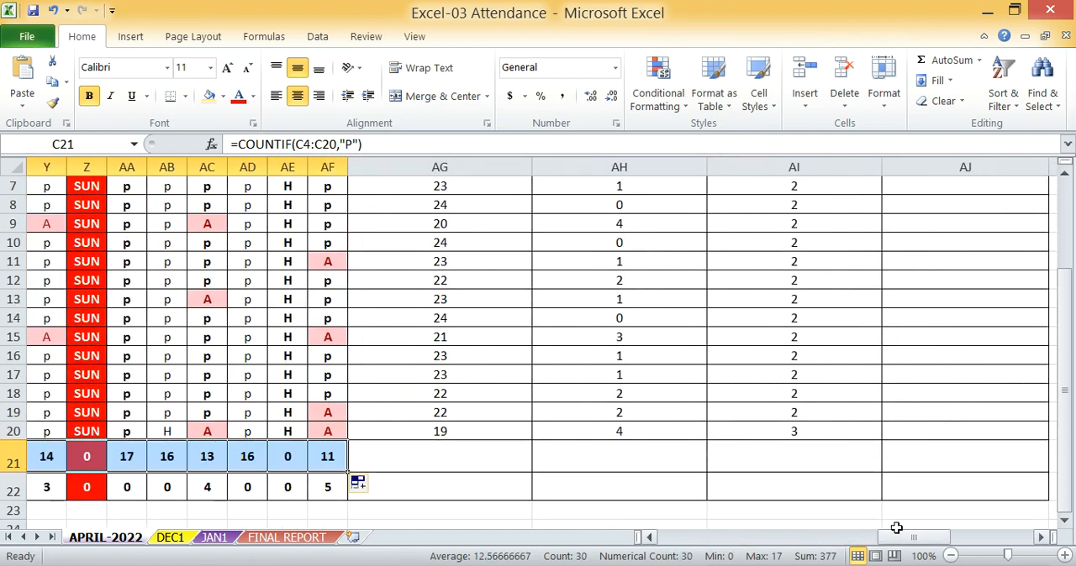
# Clear the existing daily total absent formulas in C22:AF22 and select C22
pyautogui.moveTo(919, 537); pyautogui.dragTo(553, 559)
pyautogui.moveTo(267, 490); pyautogui.dragTo(998, 479)
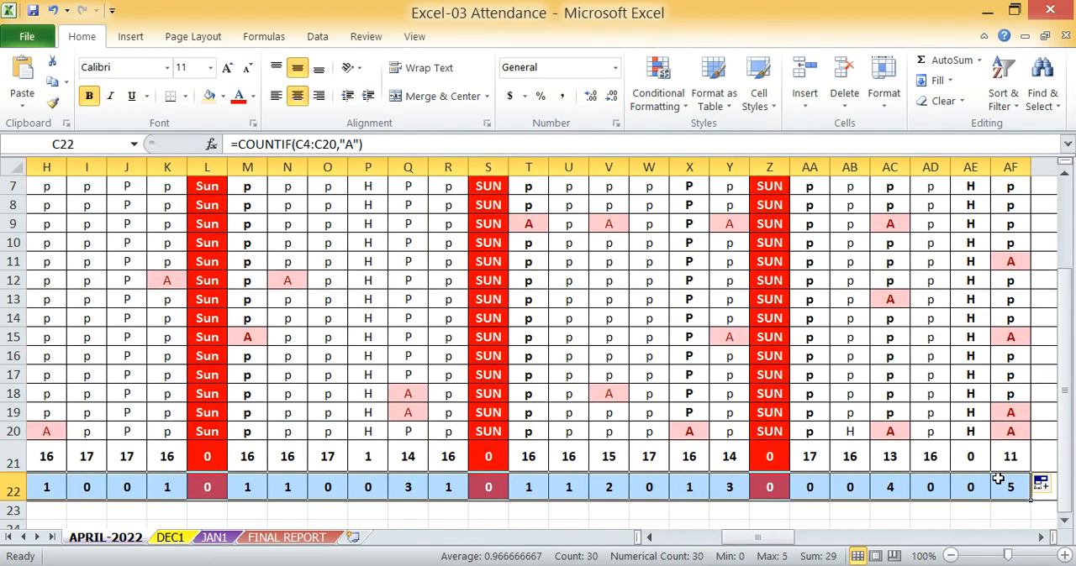
pyautogui.hotkey('ctrl', 'z')
pyautogui.click(267, 489)
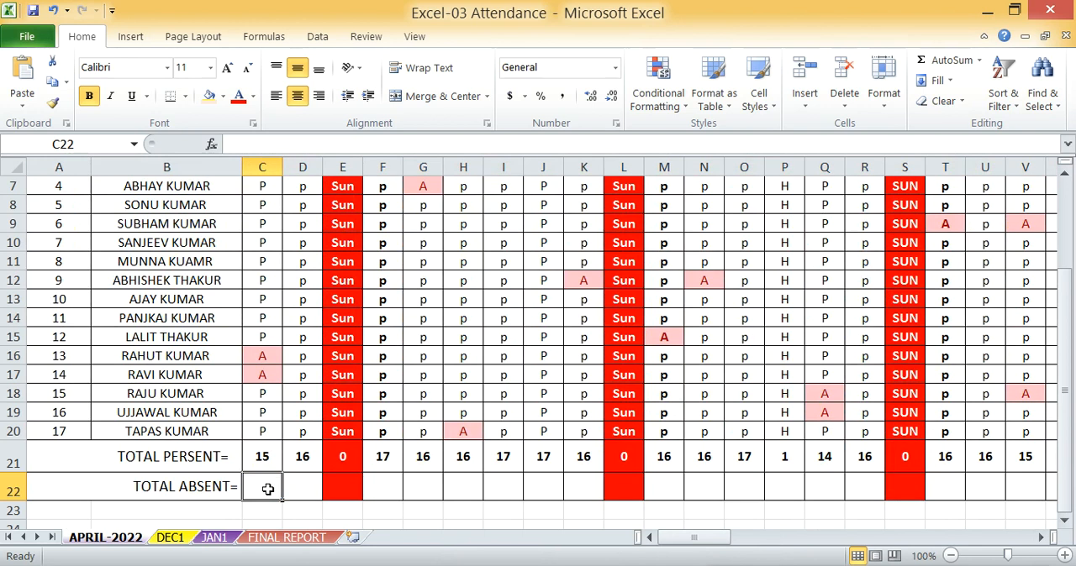
# Enter =COUNTIF(C4:C20,"A") in C22 as the total absent count for 1 April
pyautogui.write('=')
pyautogui.write('OU')
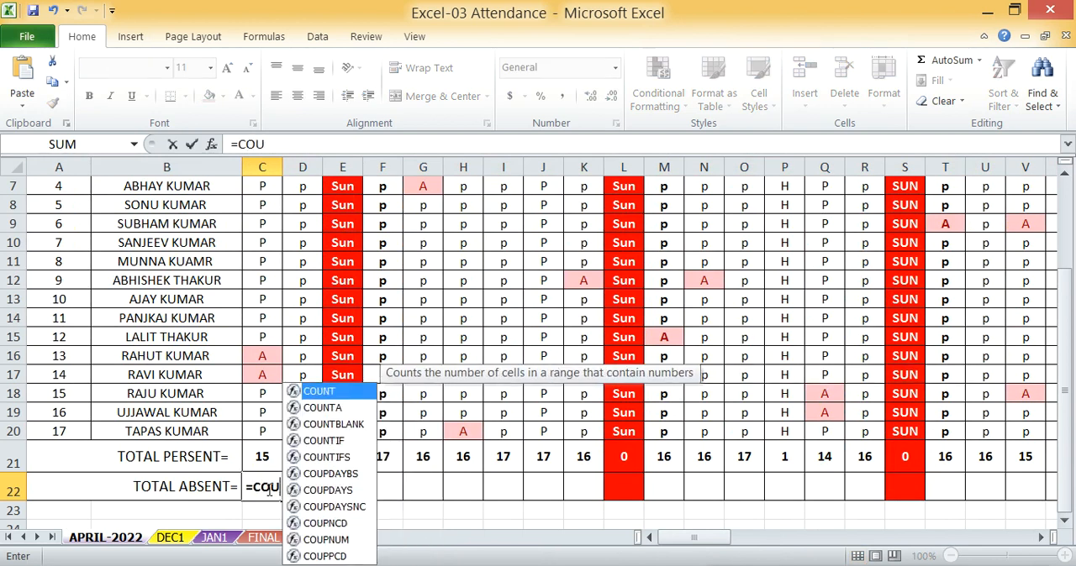
pyautogui.write('NTIF')
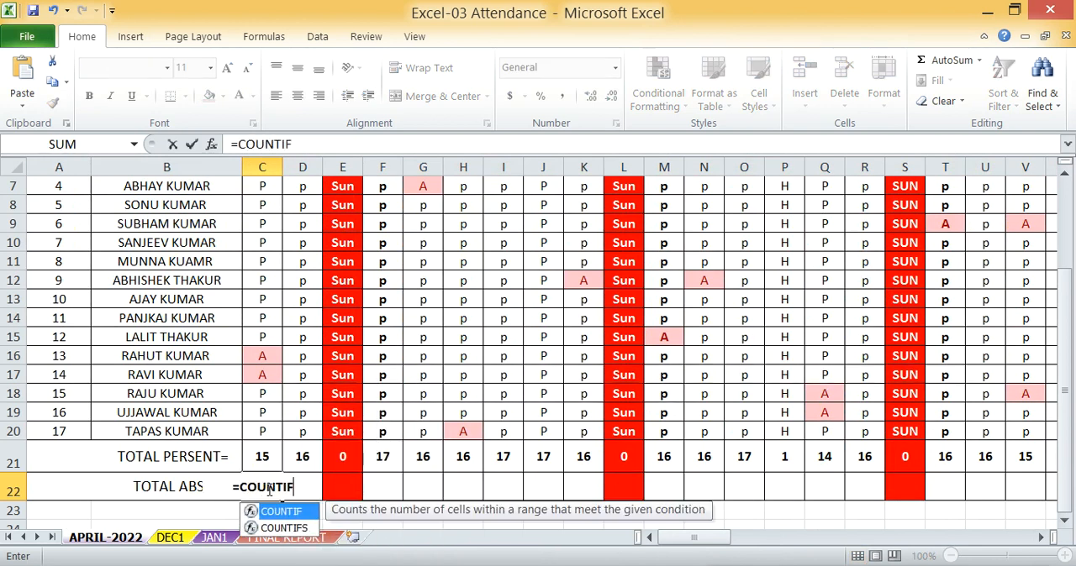
pyautogui.write('(')
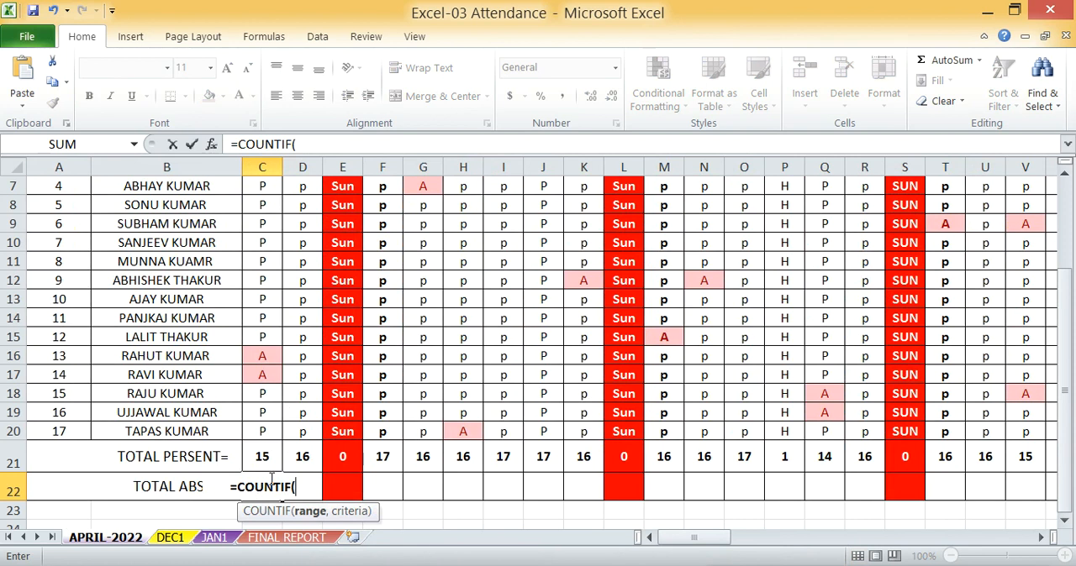
pyautogui.scroll(2, 267, 437)
pyautogui.moveTo(263, 285); pyautogui.dragTo(274, 454)
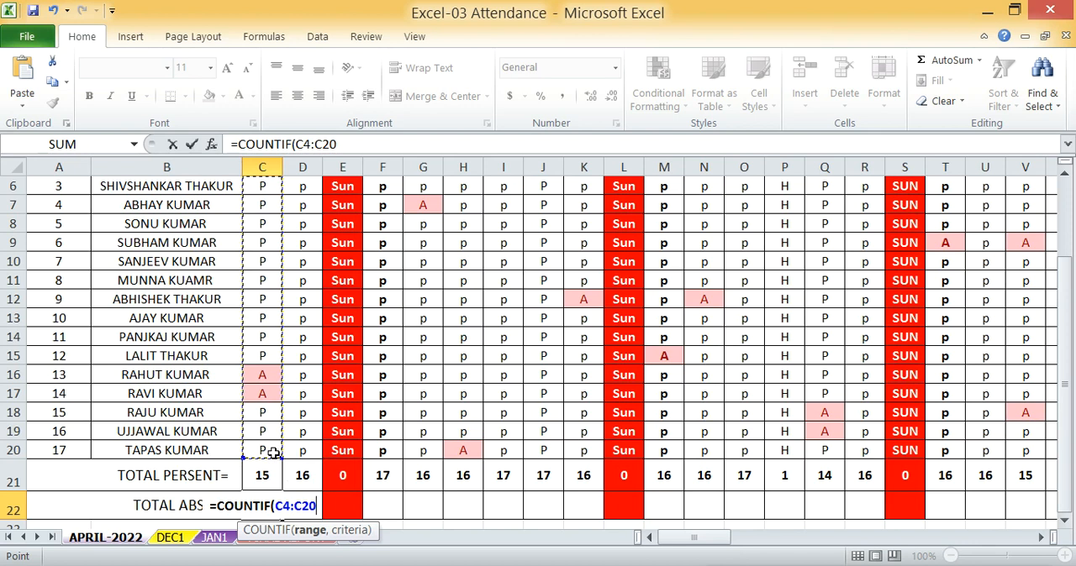
pyautogui.write(',"')
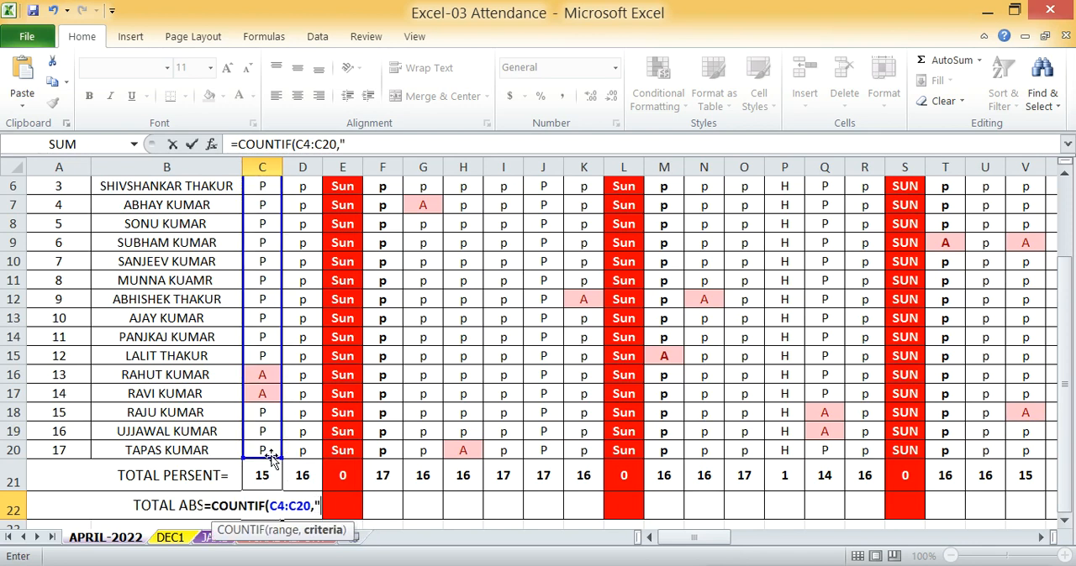
pyautogui.write('A"')
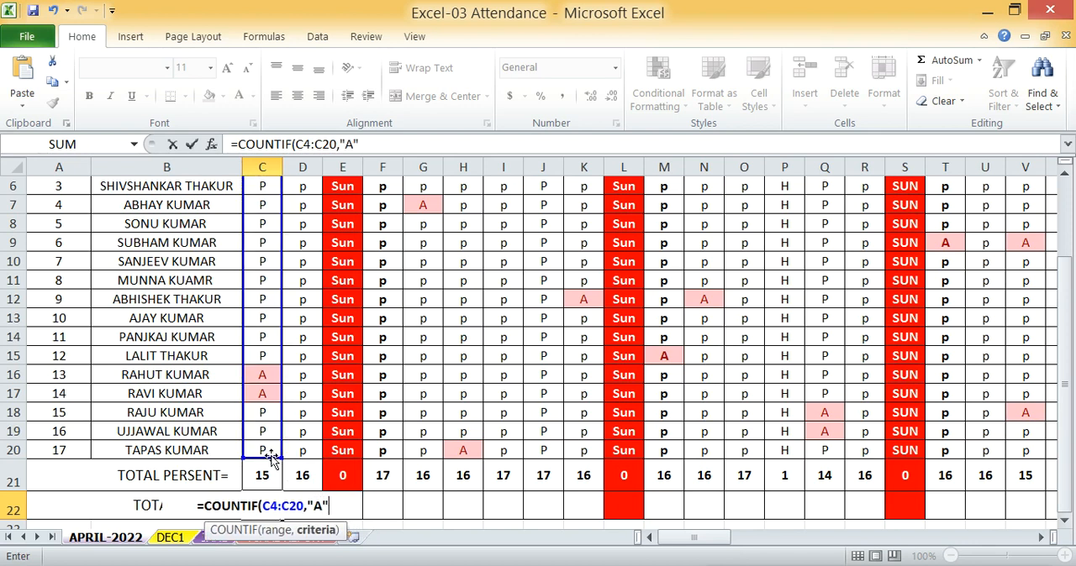
pyautogui.write(')')
pyautogui.press('Return')
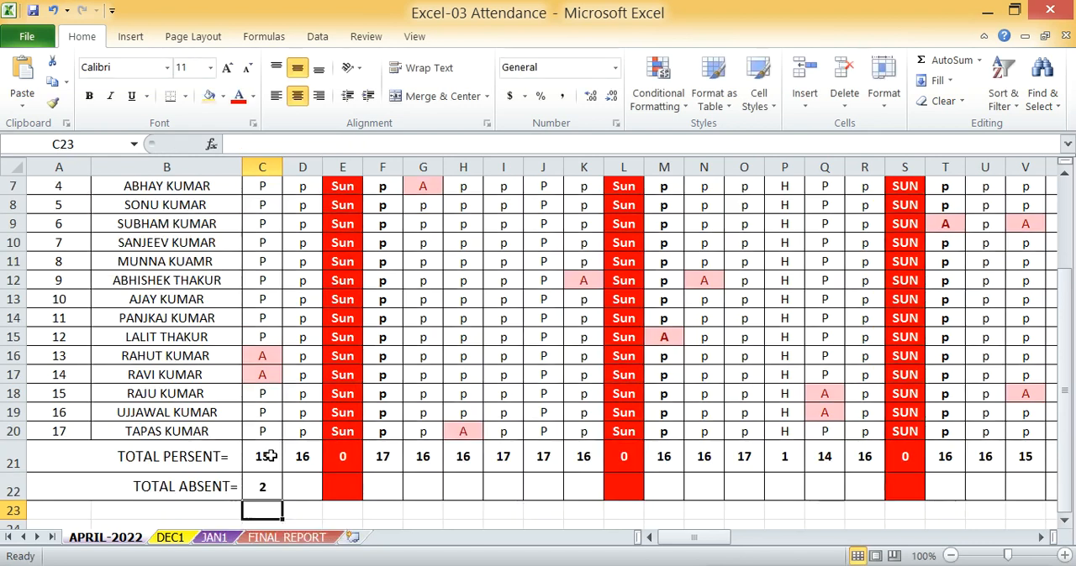
# Fill the total absent formula from C22 across the remaining days through AF22
pyautogui.click(262, 486)
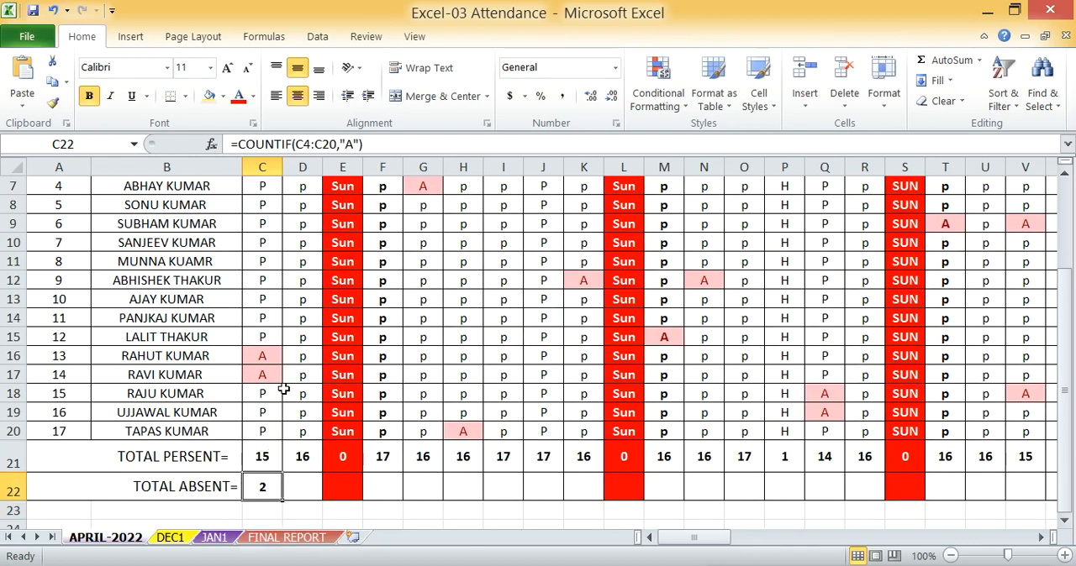
pyautogui.scroll(2, 66, 407)
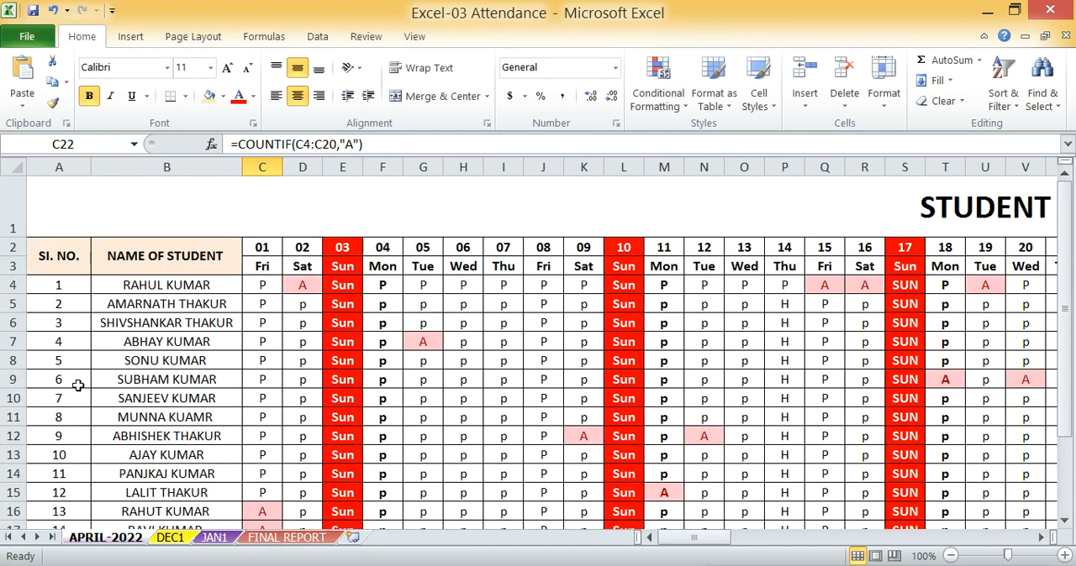
pyautogui.scroll(-2, 78, 385)
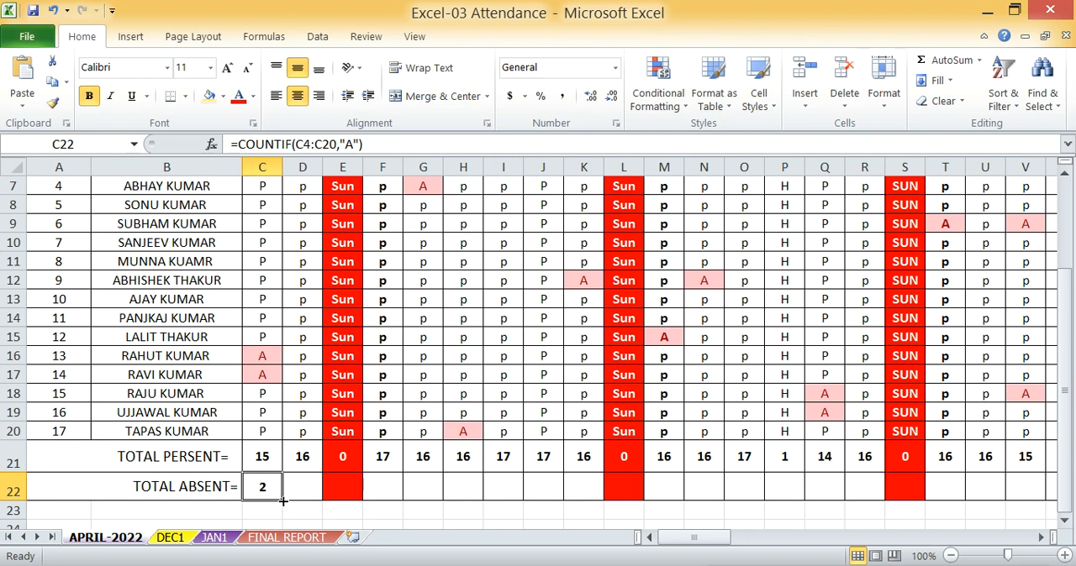
pyautogui.moveTo(283, 500); pyautogui.dragTo(666, 487)
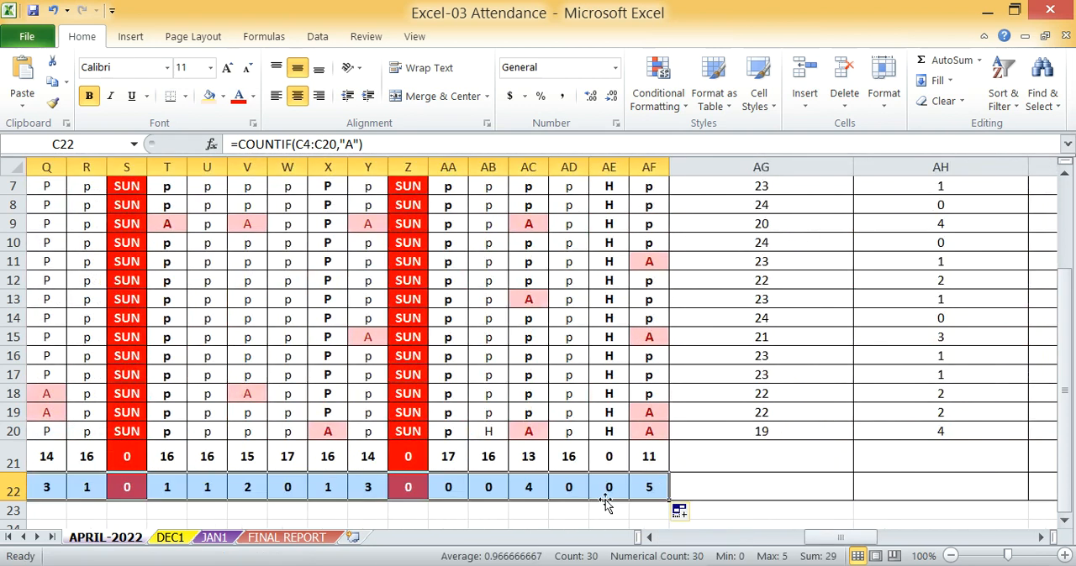
# Check the total absent formula for 22 April in X22 and review the sheet's marks, daily totals and per-student counts
pyautogui.click(327, 487)
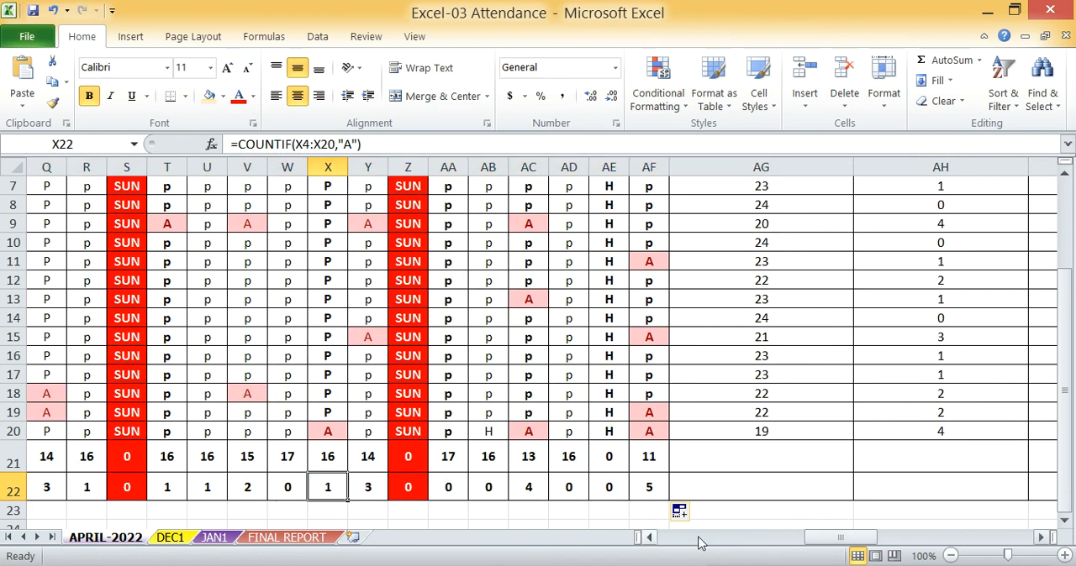
pyautogui.moveTo(855, 542); pyautogui.dragTo(668, 542)
pyautogui.scroll(2, 382, 428)
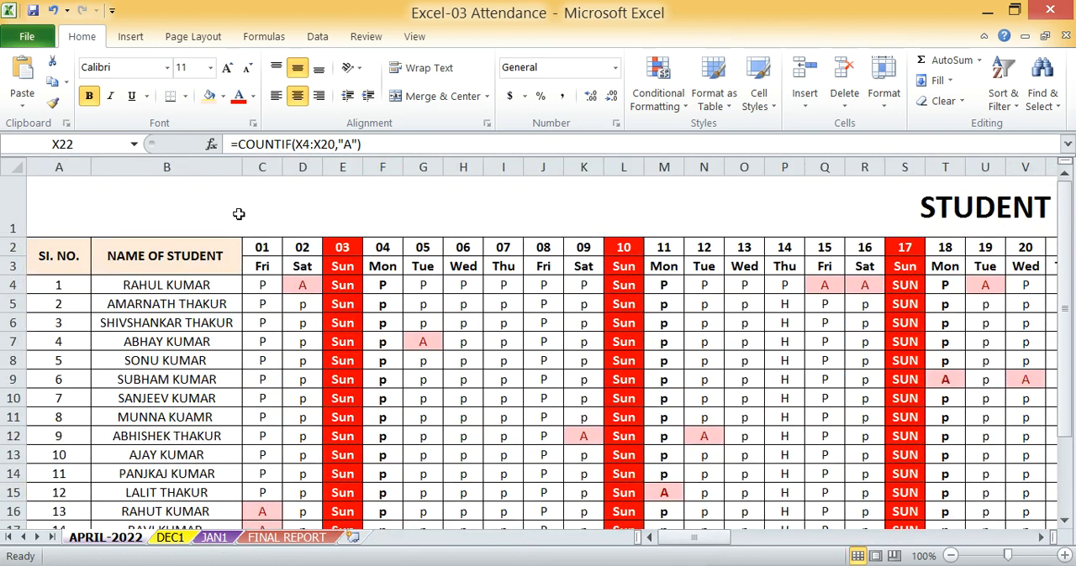
pyautogui.scroll(-3, 262, 327)
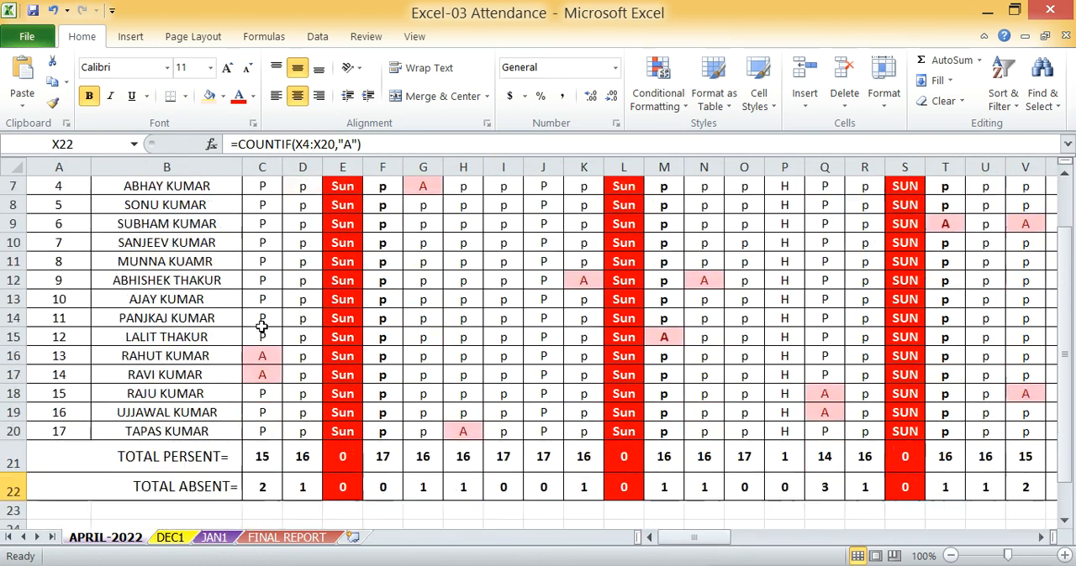
pyautogui.moveTo(700, 540); pyautogui.dragTo(716, 540)
pyautogui.scroll(3, 716, 350)
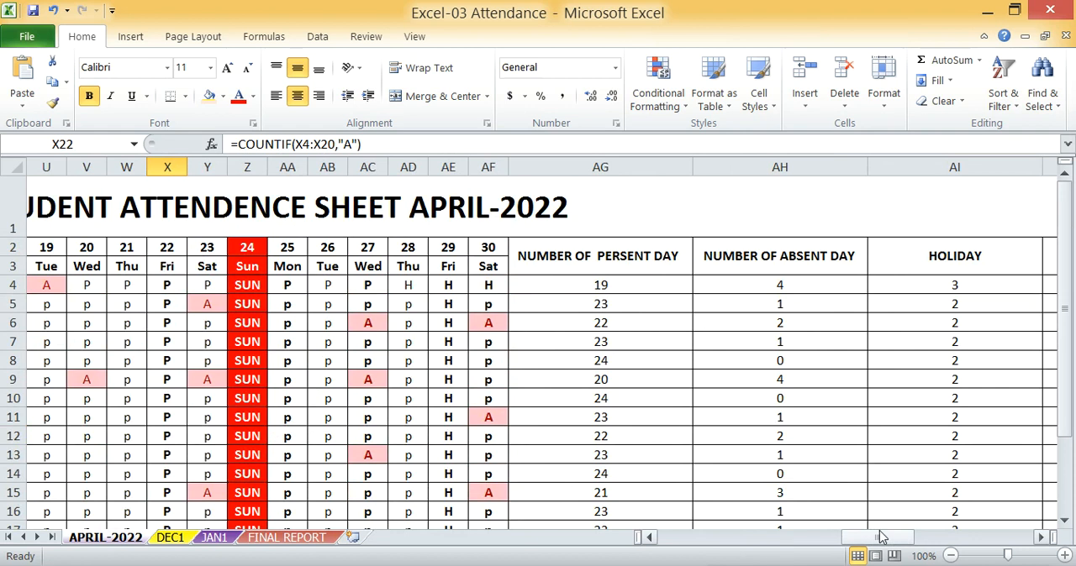
pyautogui.moveTo(883, 542); pyautogui.dragTo(693, 540)
pyautogui.scroll(-2, 457, 367)
pyautogui.scroll(2, 386, 377)
# Fill the first student's total working day formula from AJ4 down to the last student in AJ20
pyautogui.moveTo(697, 540); pyautogui.dragTo(932, 542)
pyautogui.click(861, 284)
pyautogui.scroll(-1, 880, 299)
pyautogui.moveTo(889, 194); pyautogui.dragTo(890, 487)
pyautogui.click(746, 437)
pyautogui.scroll(1, 750, 443)
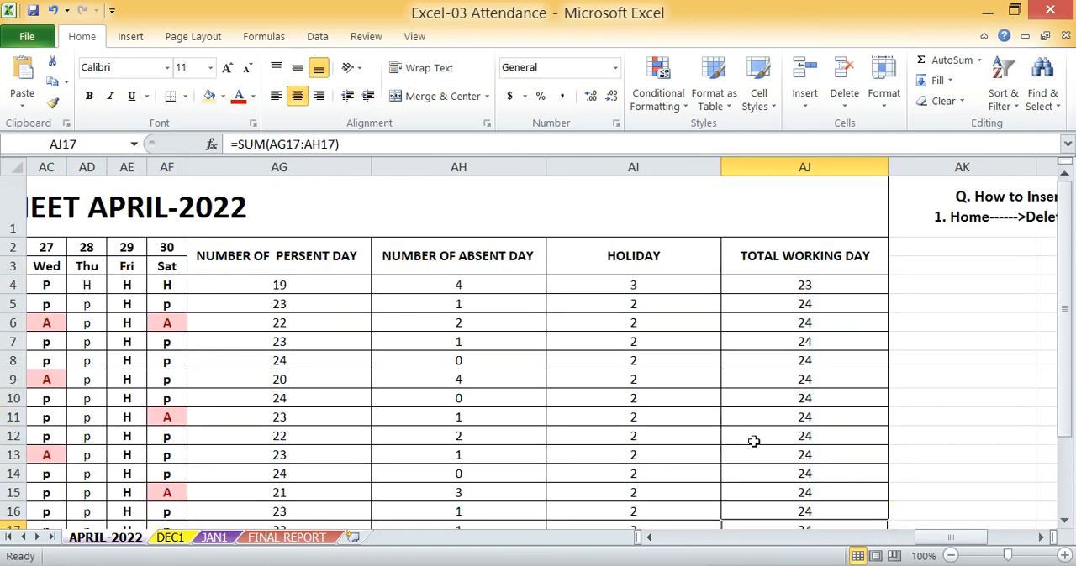
pyautogui.moveTo(936, 542); pyautogui.dragTo(633, 546)
pyautogui.scroll(-2, 322, 448)
pyautogui.scroll(2, 171, 240)
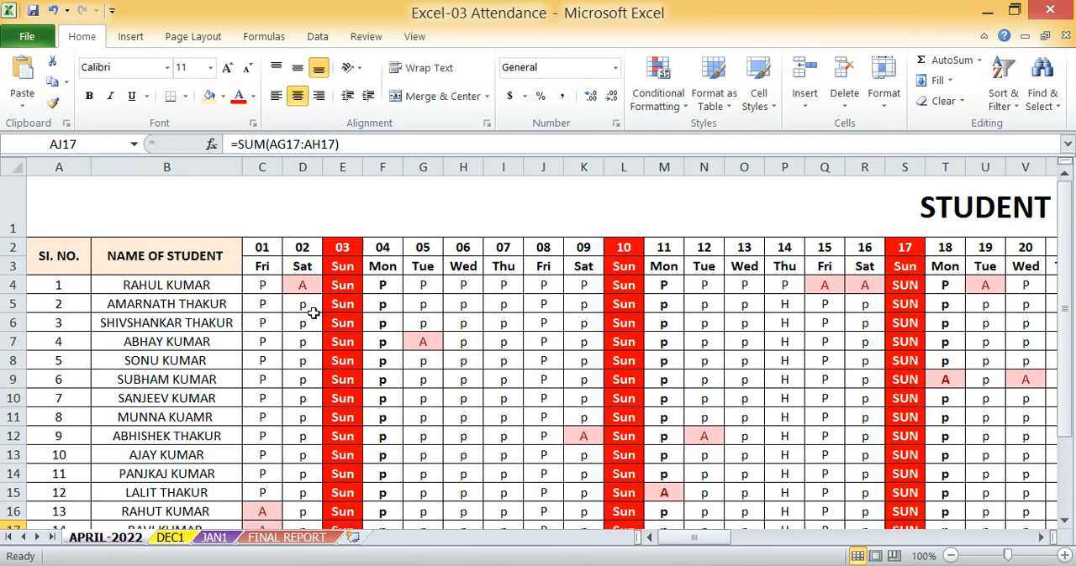
pyautogui.scroll(-2, 310, 314)
pyautogui.scroll(2, 483, 361)
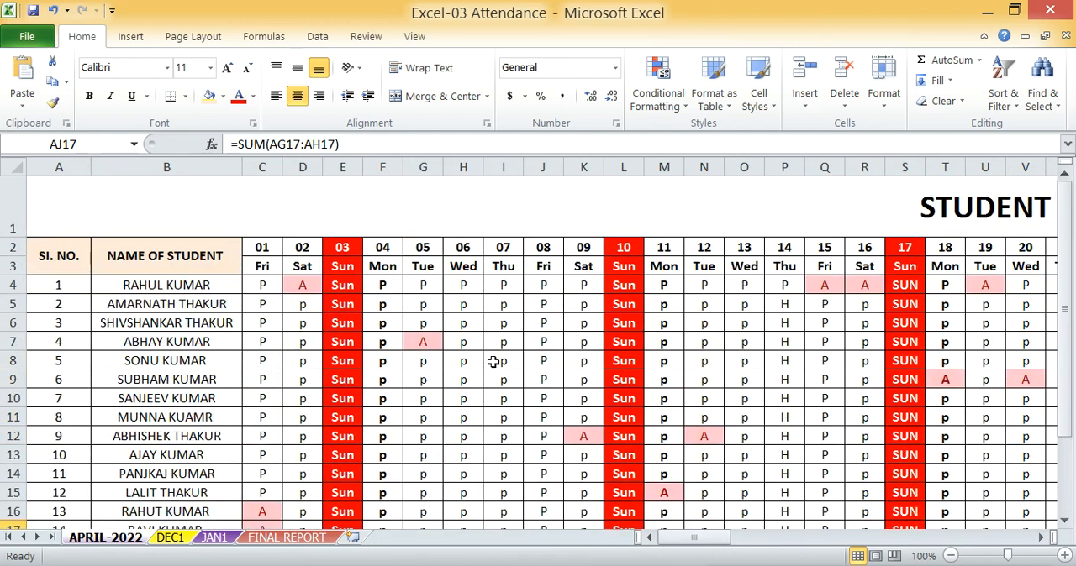